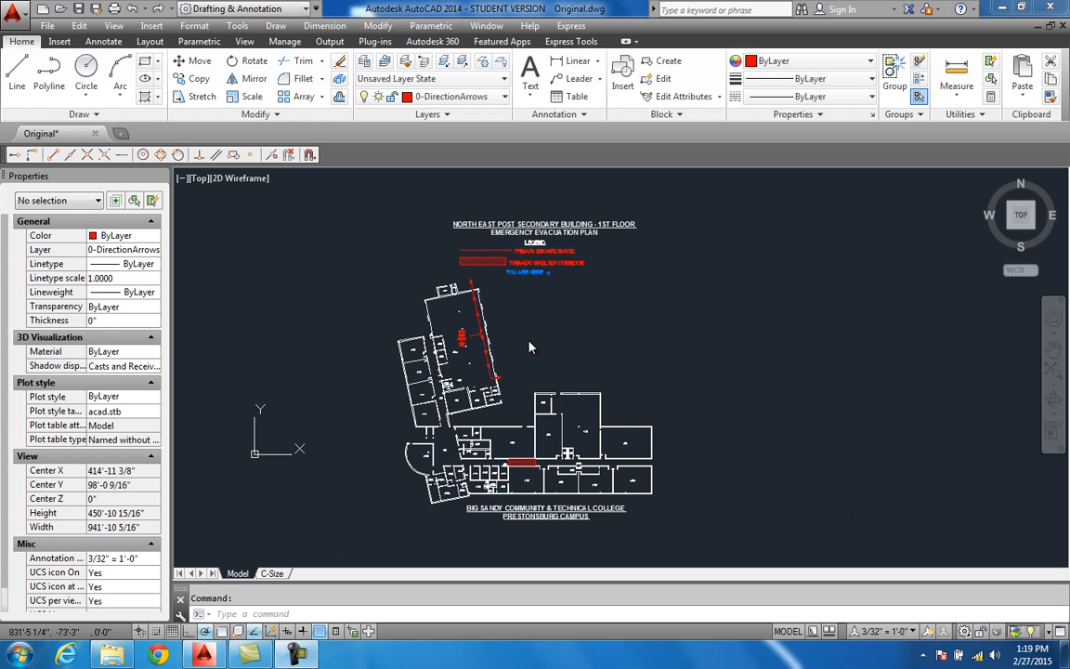
# Look over the first-floor emergency evacuation plan and review the list of layers in the drawing.
pyautogui.scroll(2, 538, 350)
pyautogui.moveTo(549, 348); pyautogui.dragTo(520, 323, button='middle')
pyautogui.scroll(-2, 548, 296)
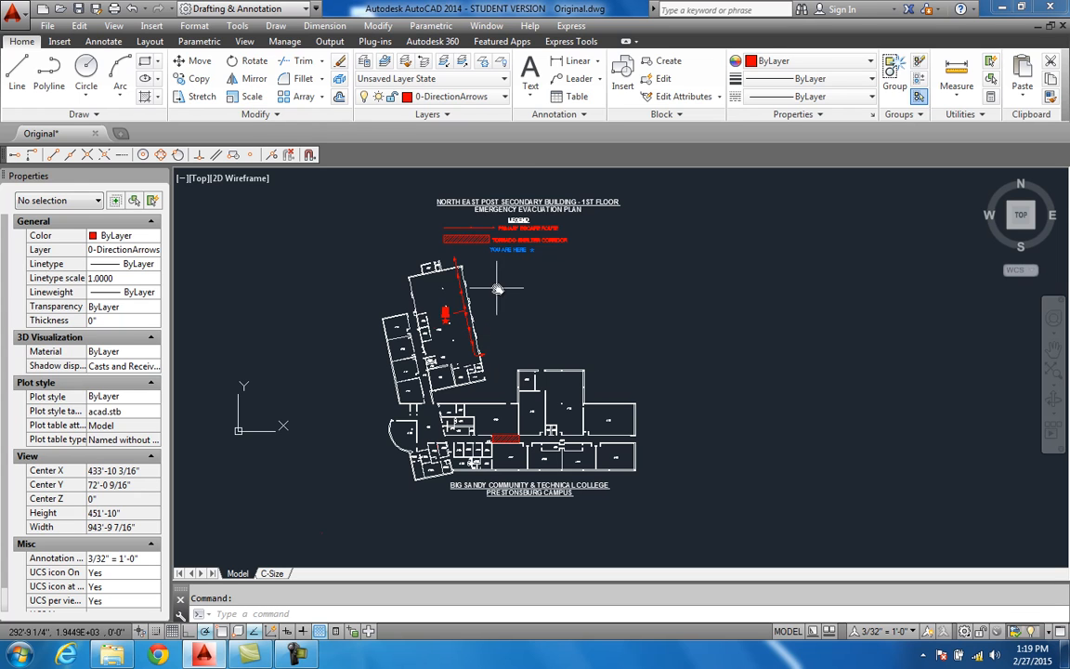
pyautogui.click(504, 97)
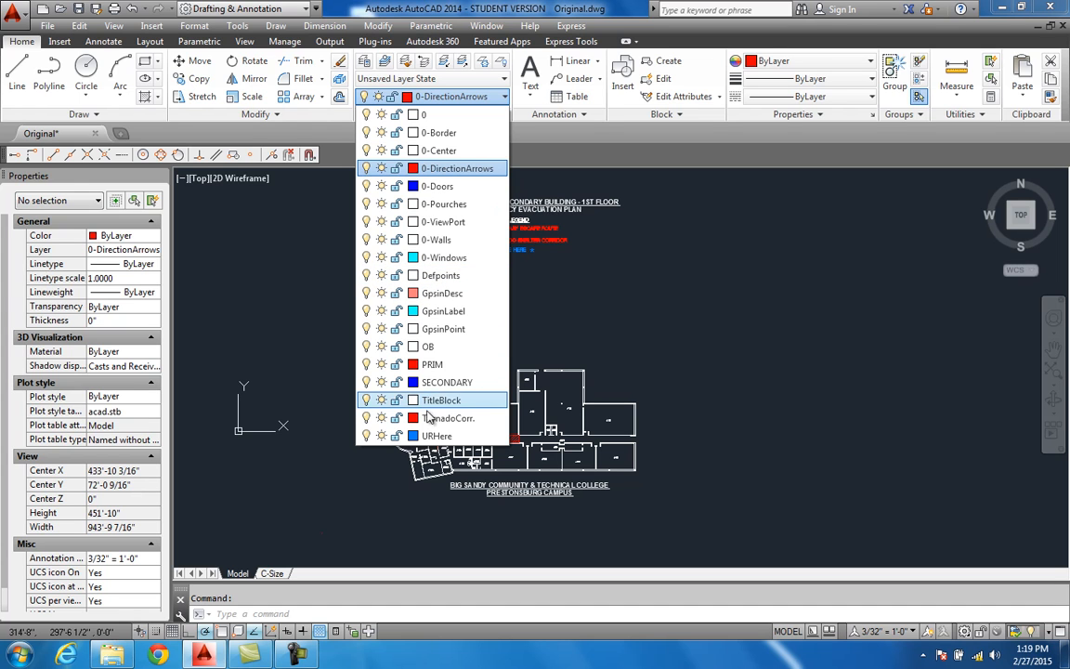
pyautogui.click(598, 299)
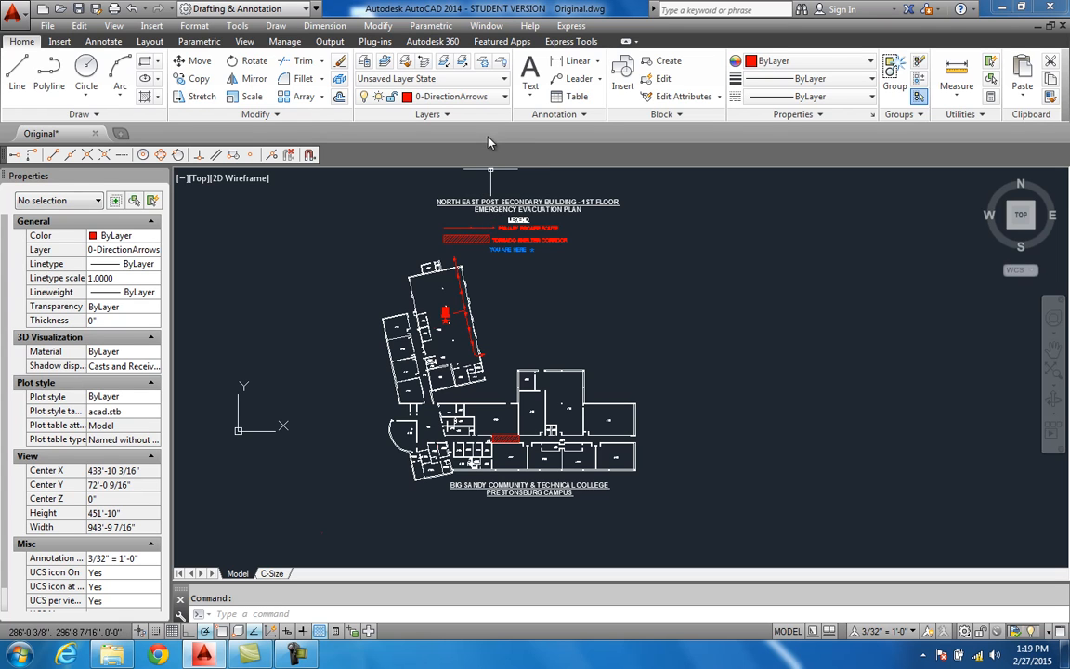
pyautogui.moveTo(493, 309)
pyautogui.mouseDown(button='middle')
pyautogui.moveTo(484, 286)
pyautogui.moveTo(478, 302)
pyautogui.mouseUp(button='middle')
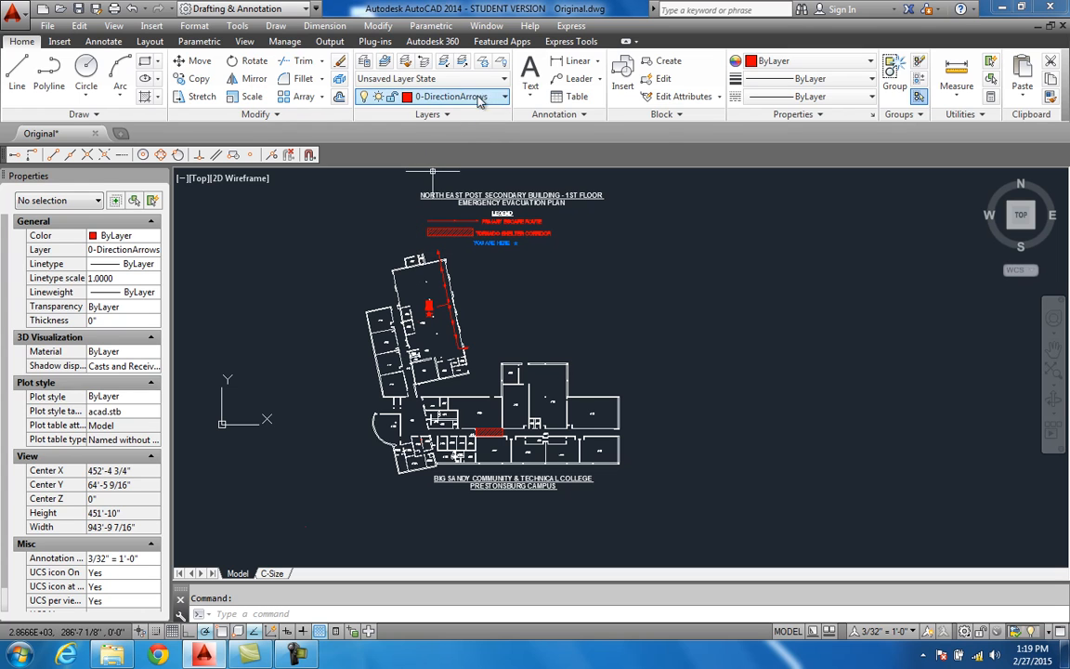
# Save the current layer settings as a new layer state named Fire Escape and restore that state.
pyautogui.click(505, 81)
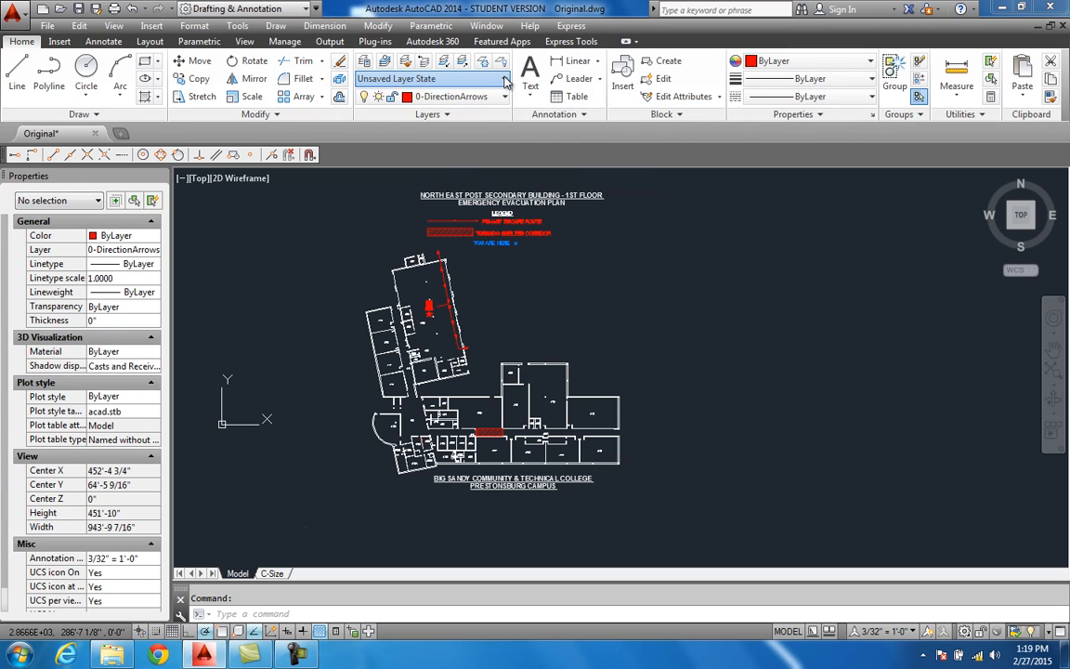
pyautogui.click(505, 80)
pyautogui.click(457, 78)
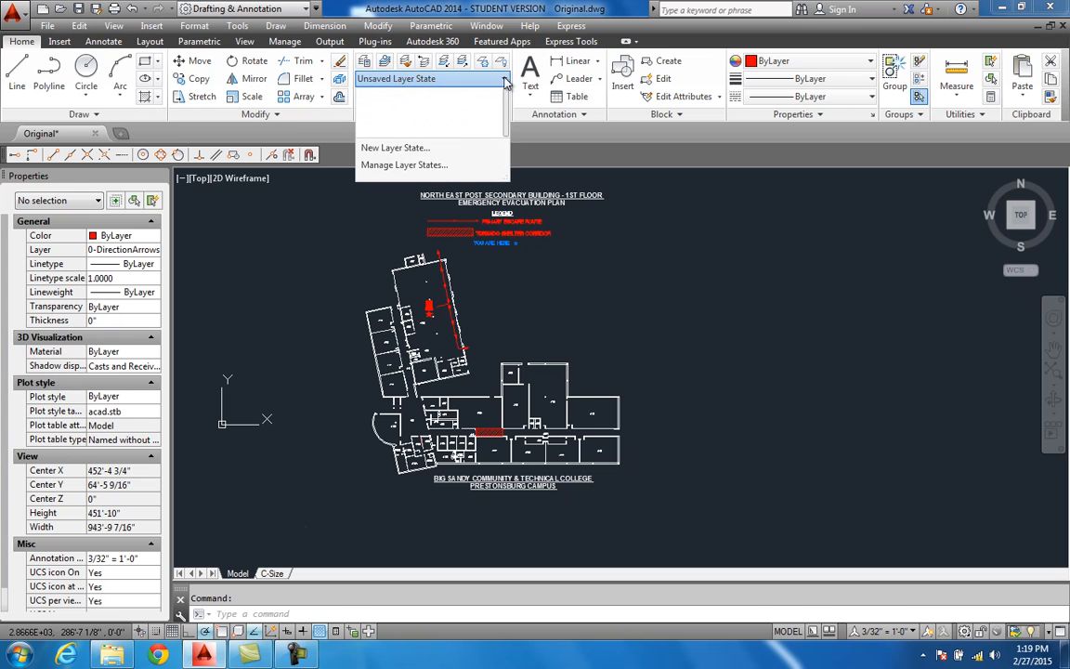
pyautogui.click(399, 148)
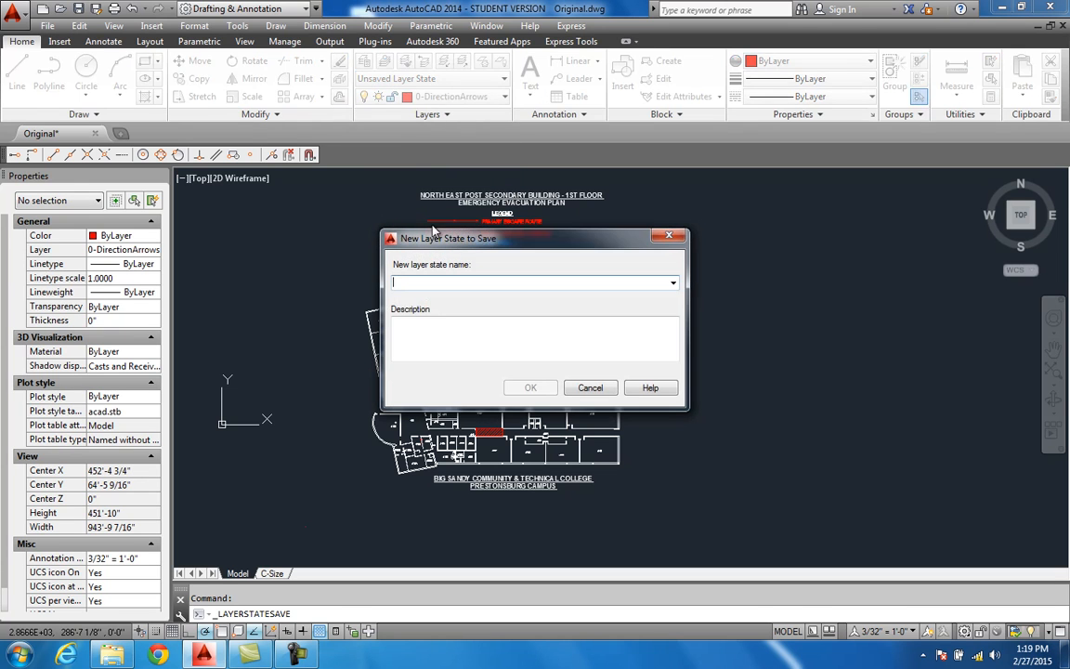
pyautogui.write('Fire Escape')
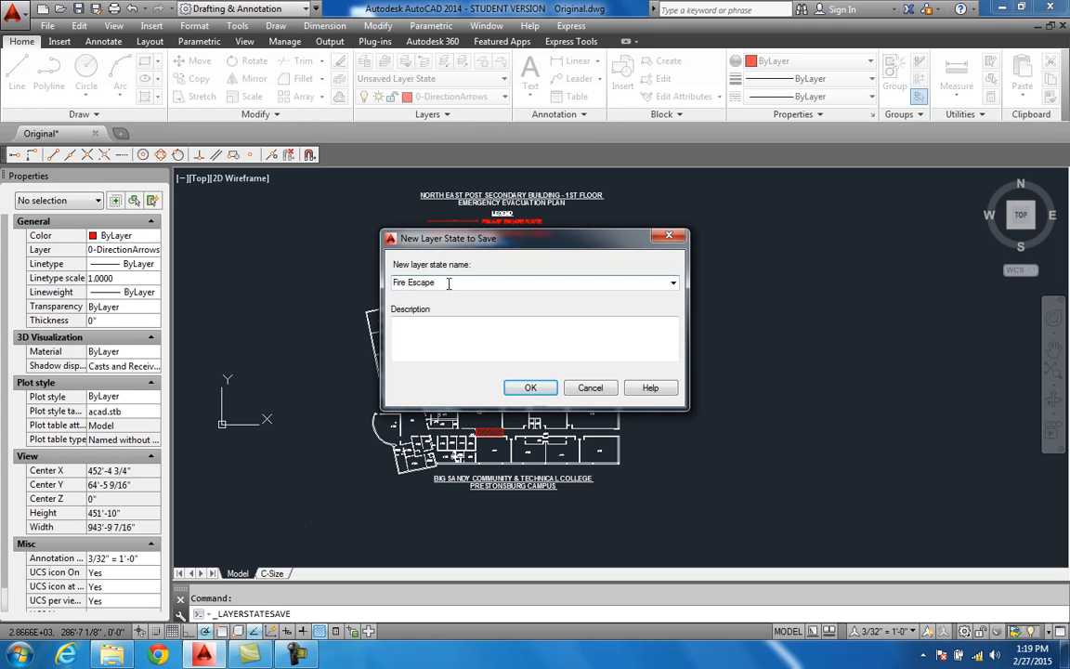
pyautogui.click(534, 388)
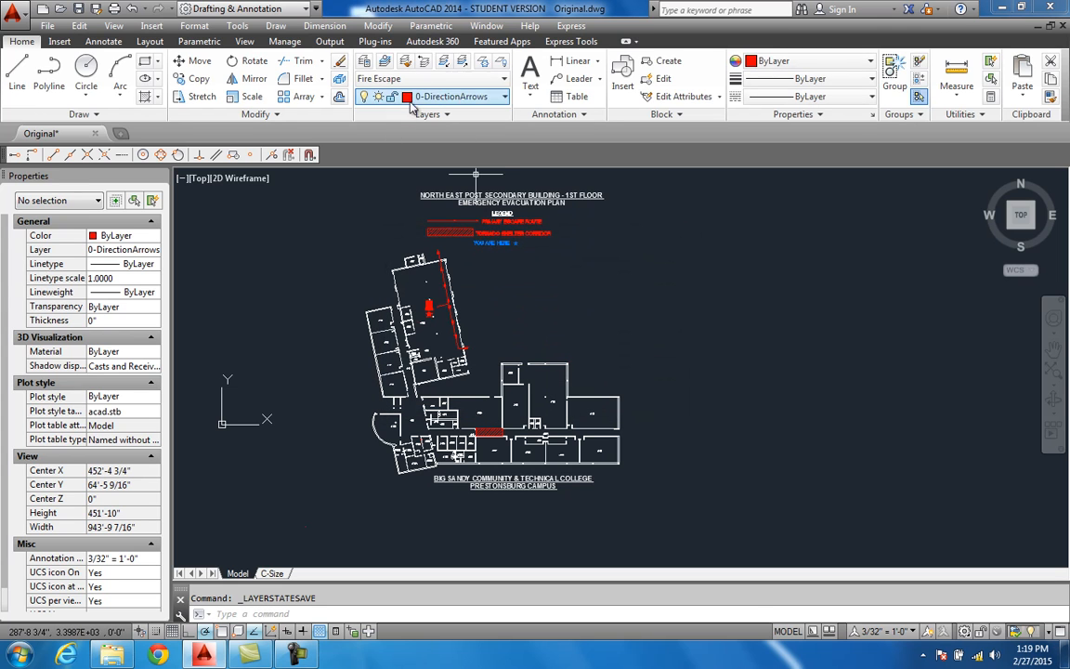
pyautogui.click(498, 82)
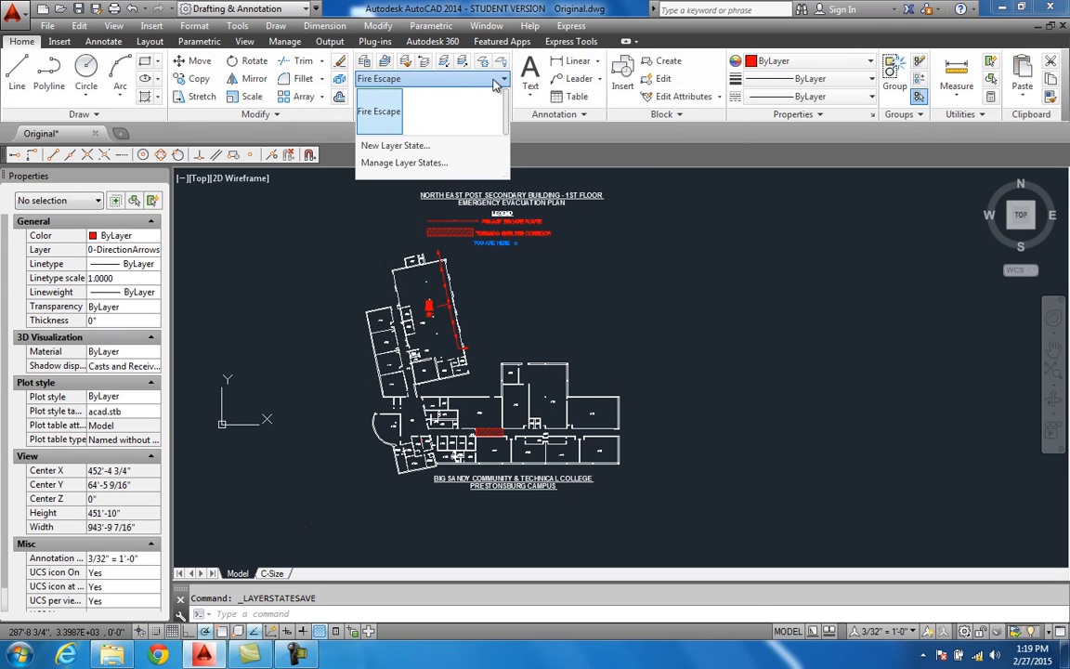
pyautogui.click(388, 119)
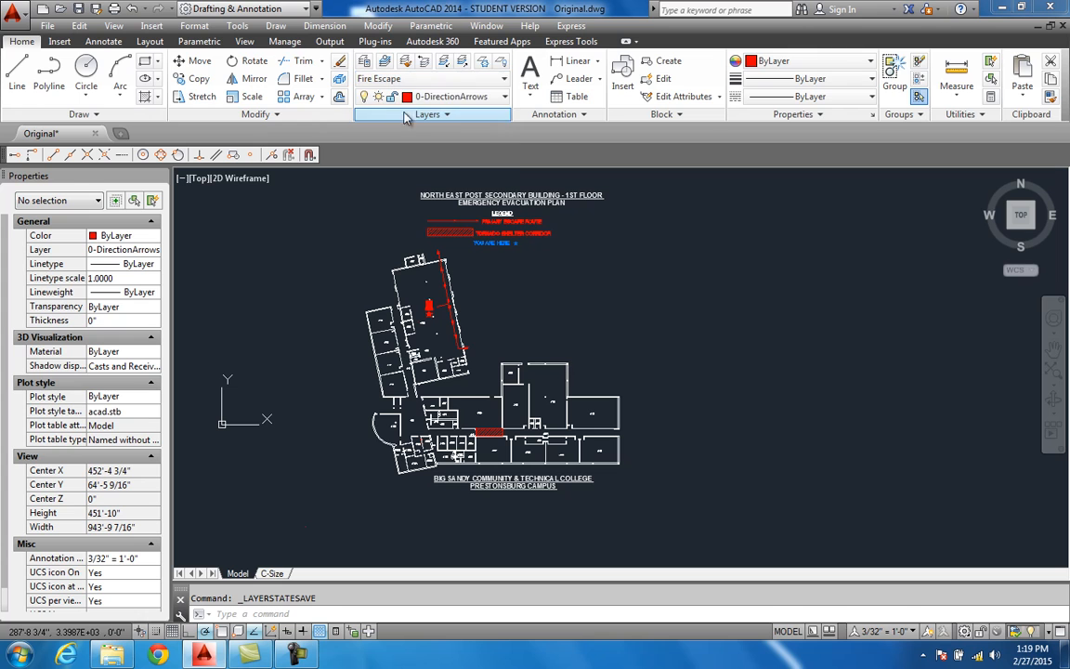
# Open the Fire Escape layer state for editing in the Layer States Manager and review all of its layers.
pyautogui.click(451, 79)
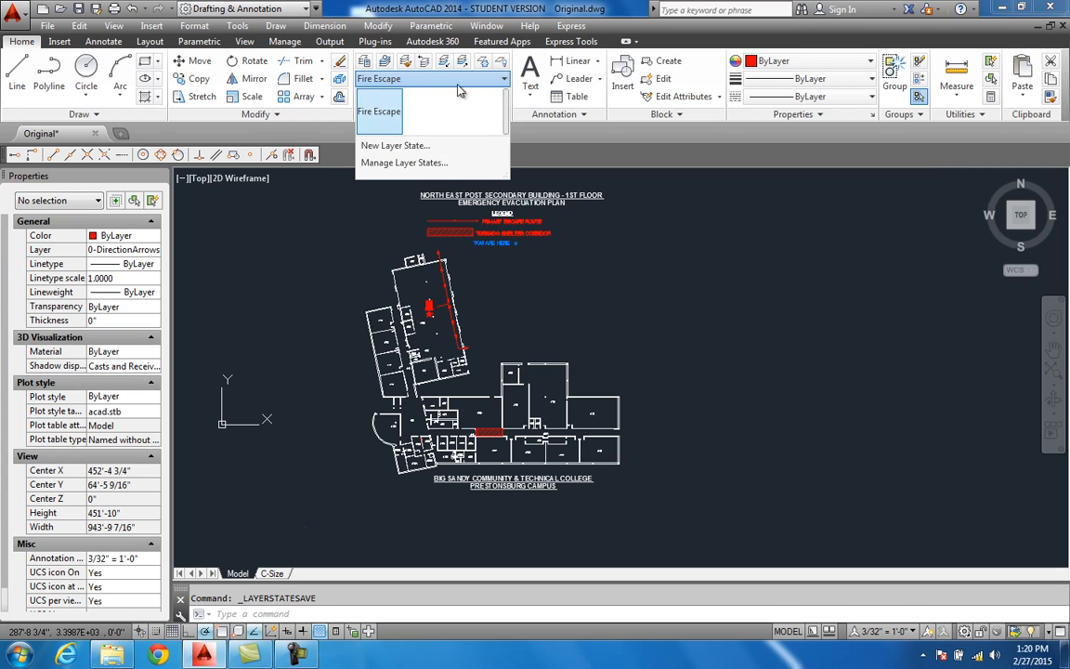
pyautogui.click(408, 164)
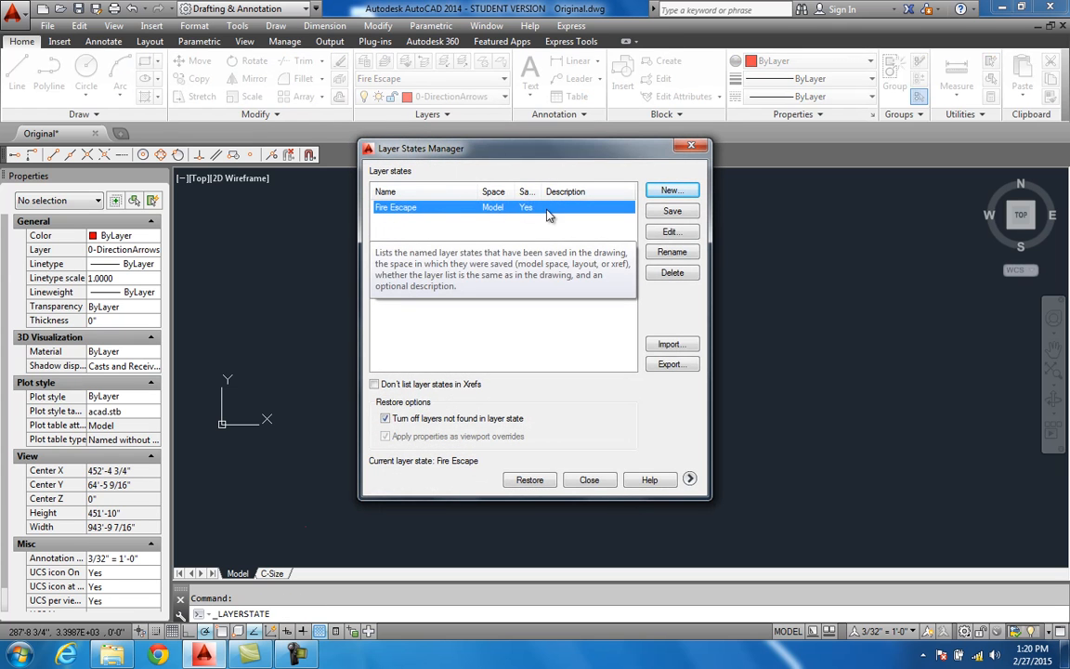
pyautogui.click(672, 232)
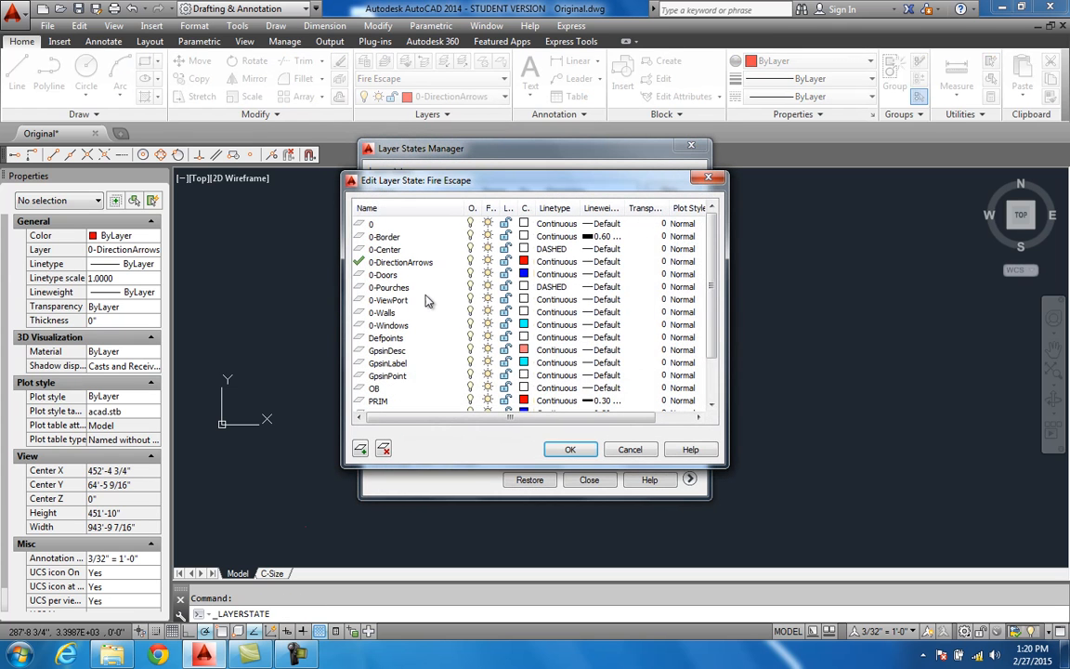
pyautogui.moveTo(457, 178); pyautogui.dragTo(650, 193)
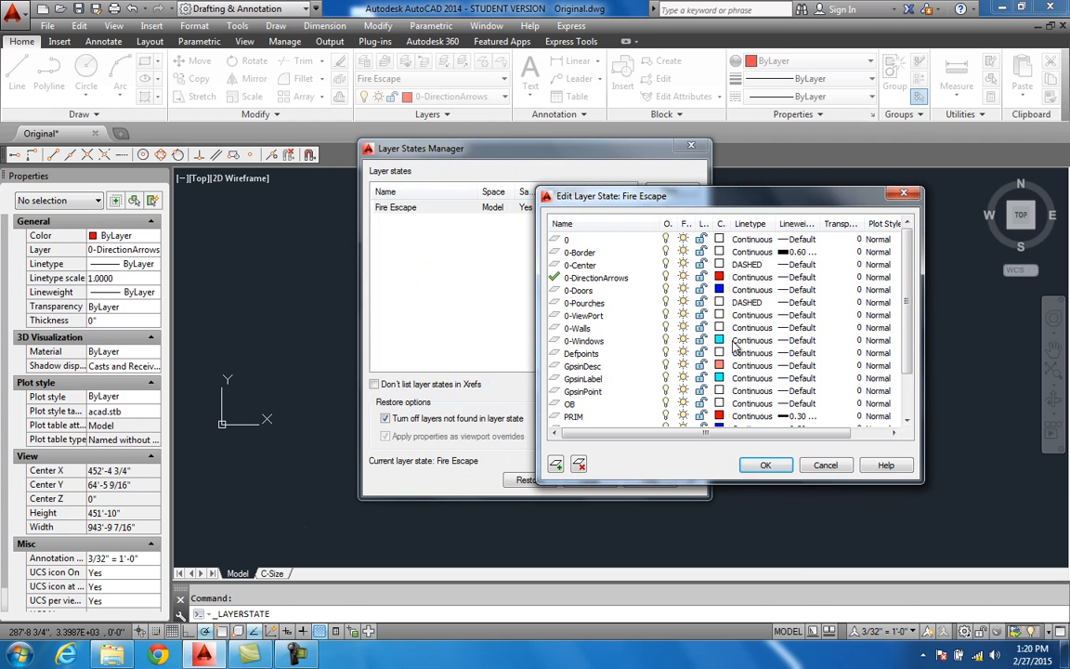
pyautogui.moveTo(907, 299); pyautogui.dragTo(906, 345)
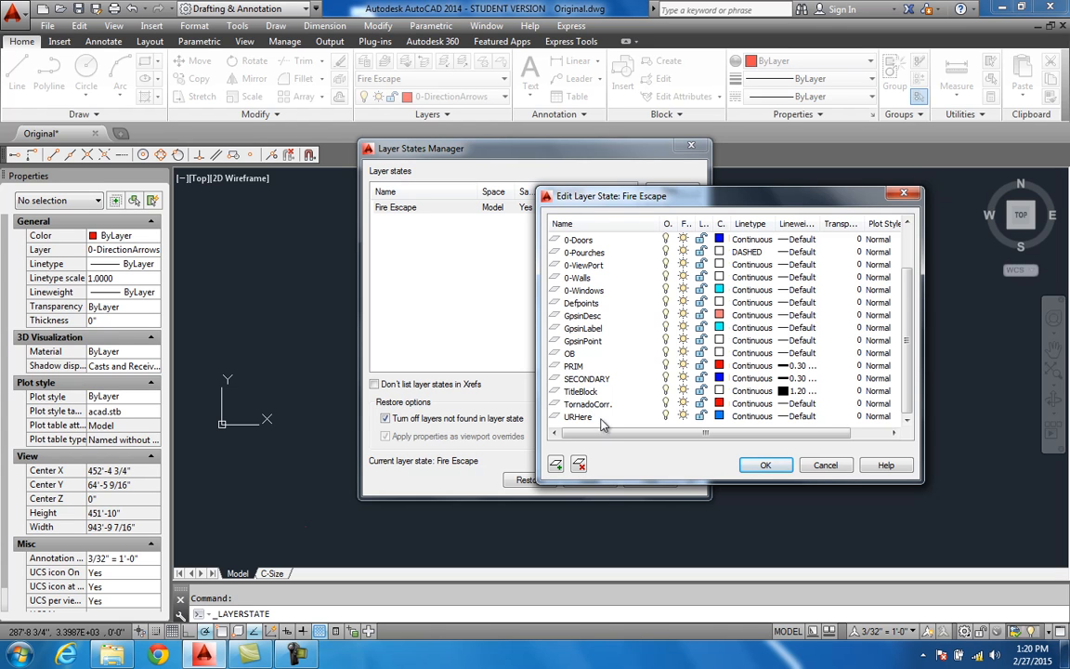
pyautogui.click(593, 317)
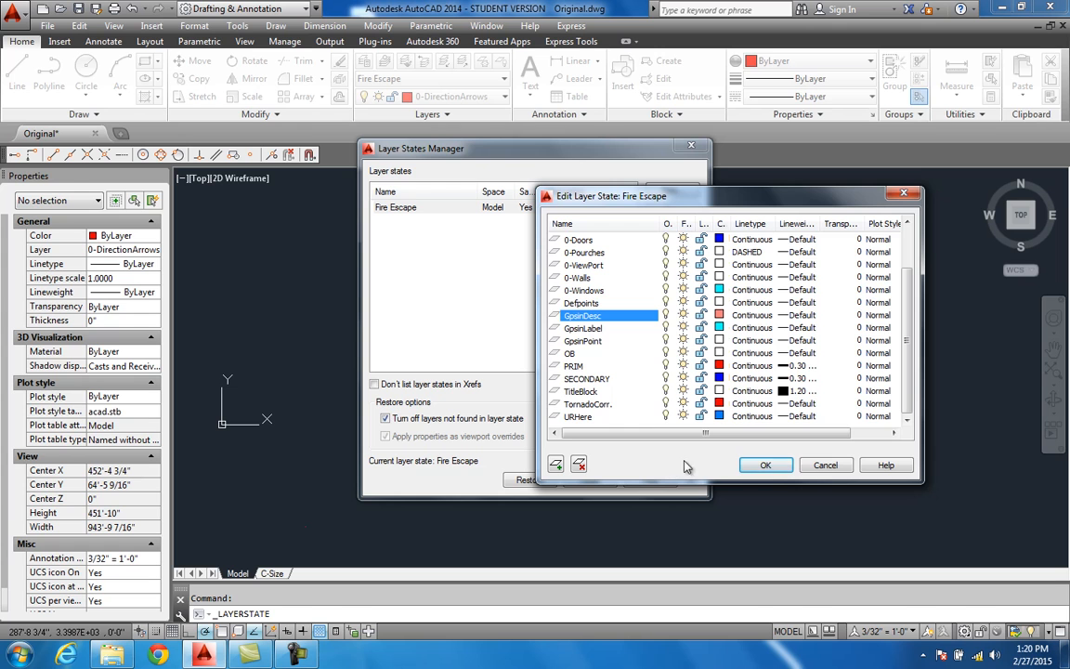
pyautogui.click(778, 469)
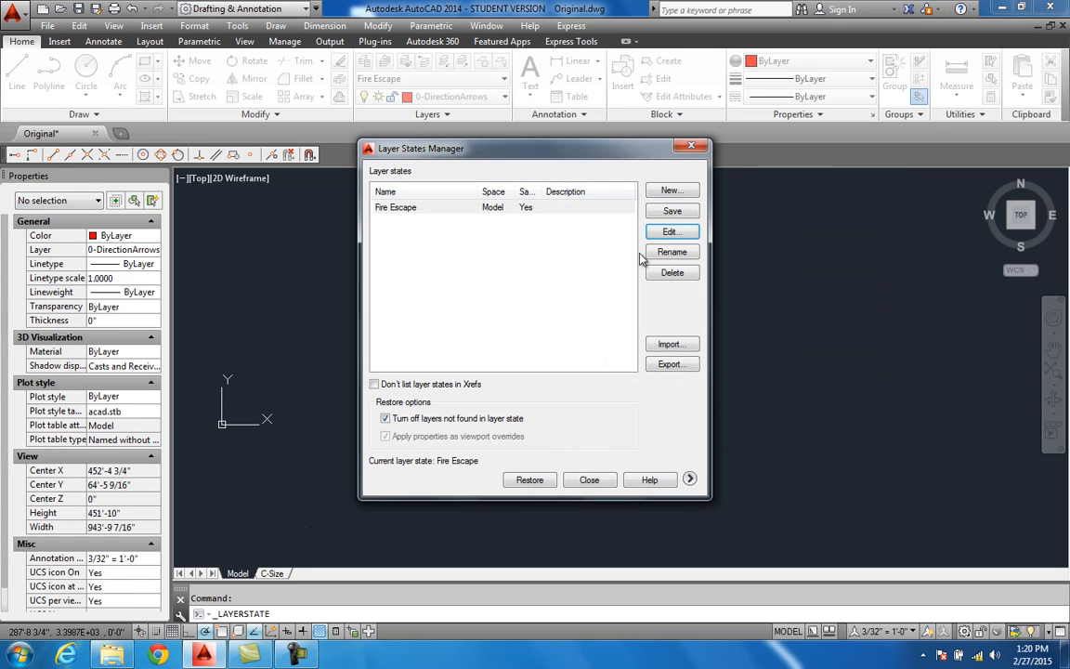
pyautogui.click(691, 147)
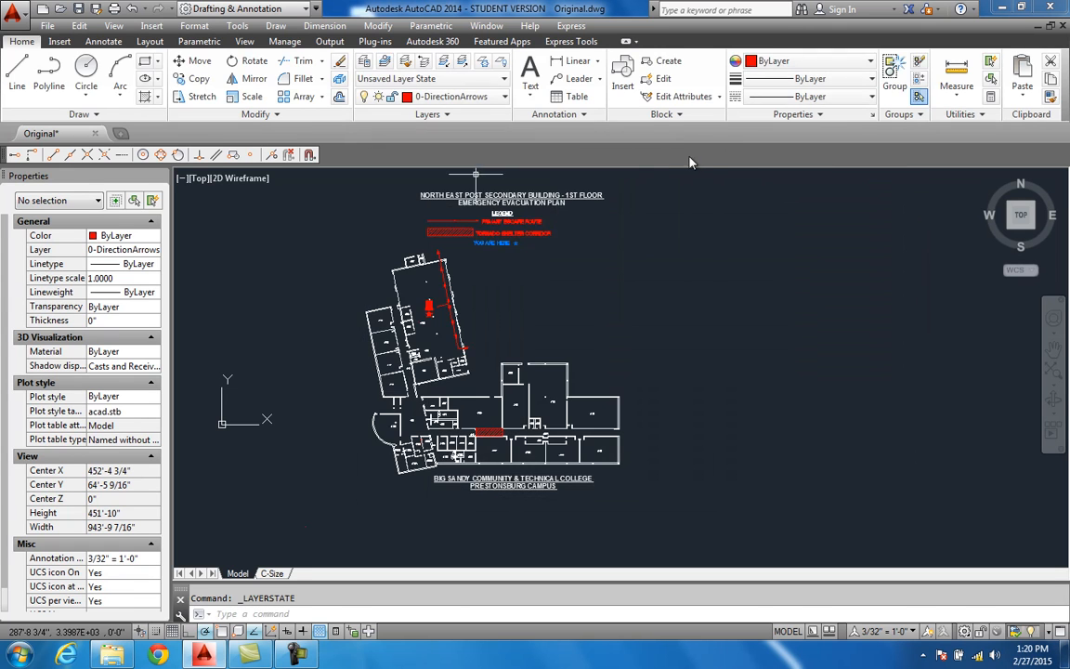
# Restore the Fire Escape layer state and save a new layer state from it named Electrical Plan.
pyautogui.click(469, 79)
pyautogui.click(371, 107)
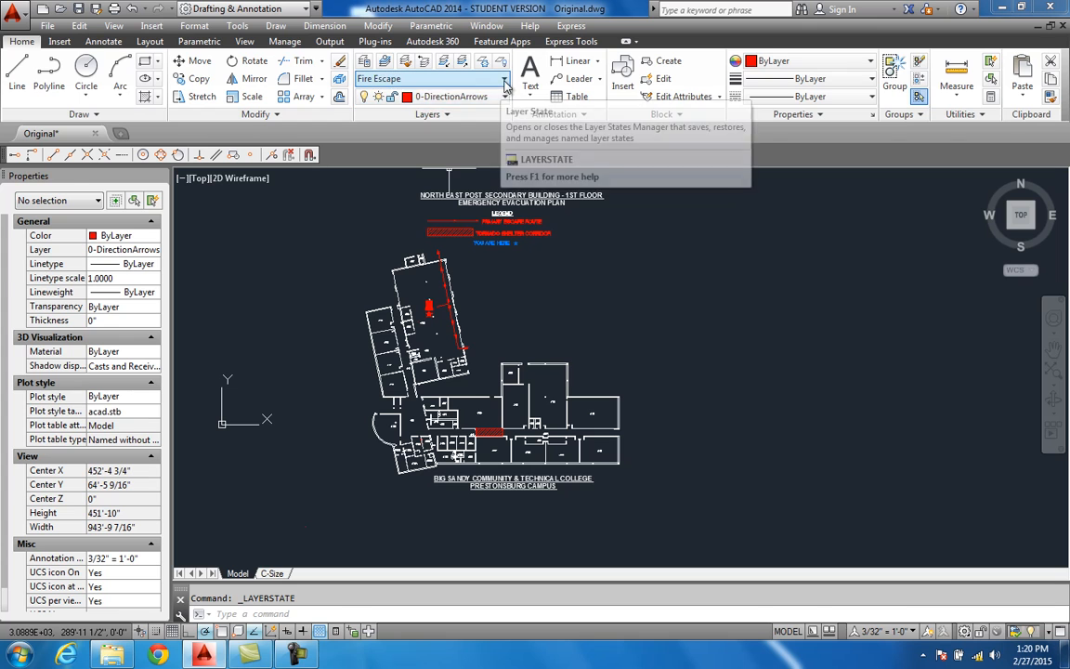
pyautogui.click(473, 79)
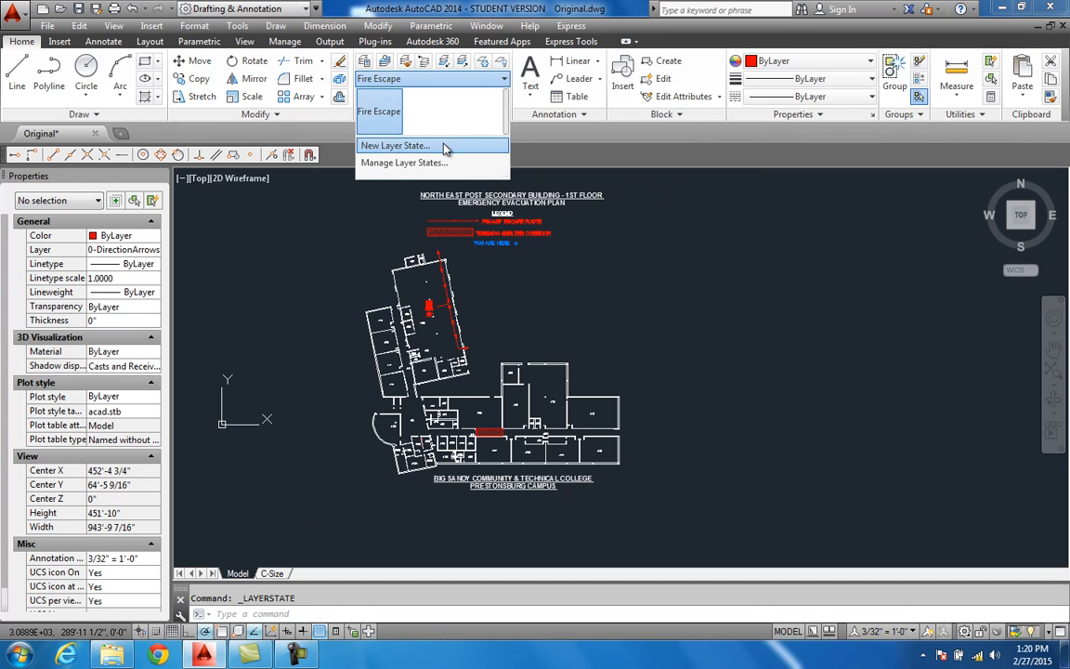
pyautogui.click(445, 145)
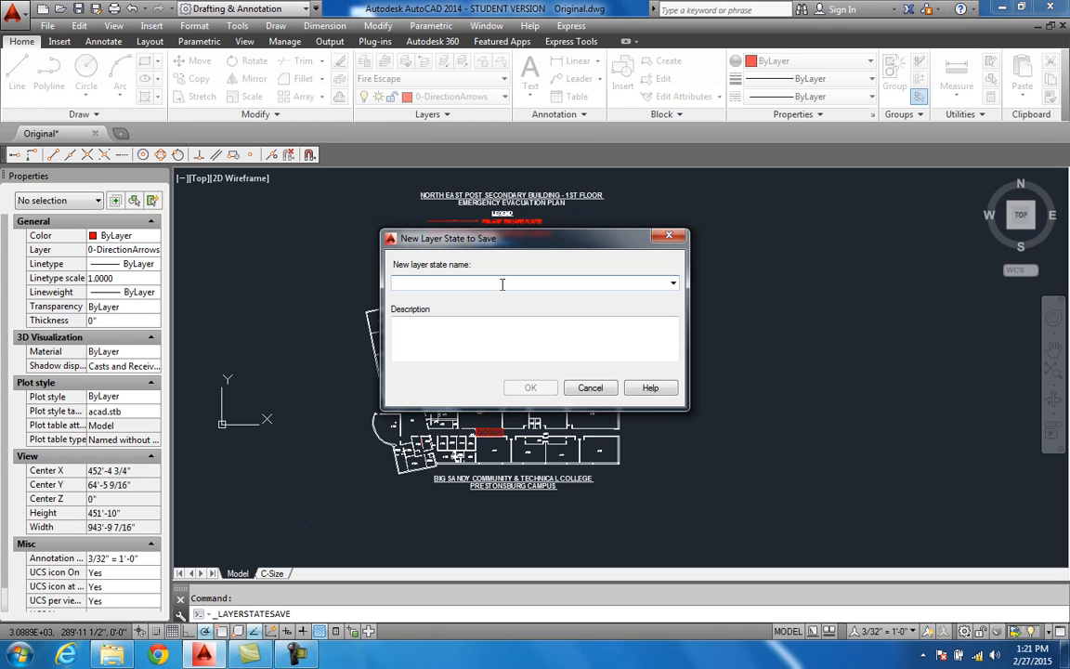
pyautogui.write('Electrical Pl')
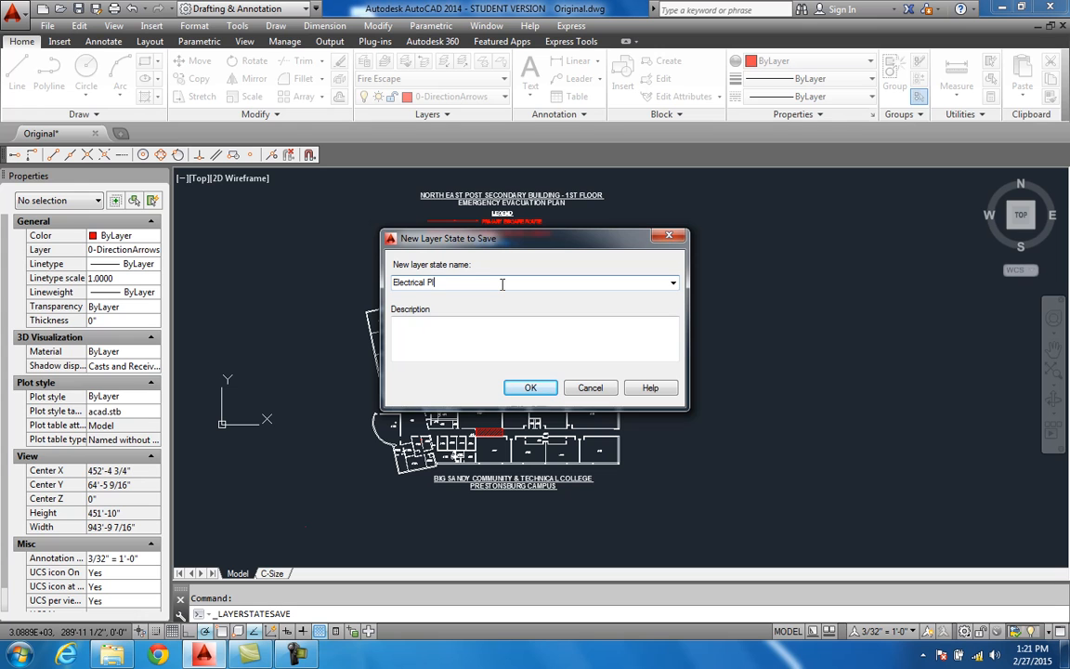
pyautogui.write('an')
pyautogui.click(534, 389)
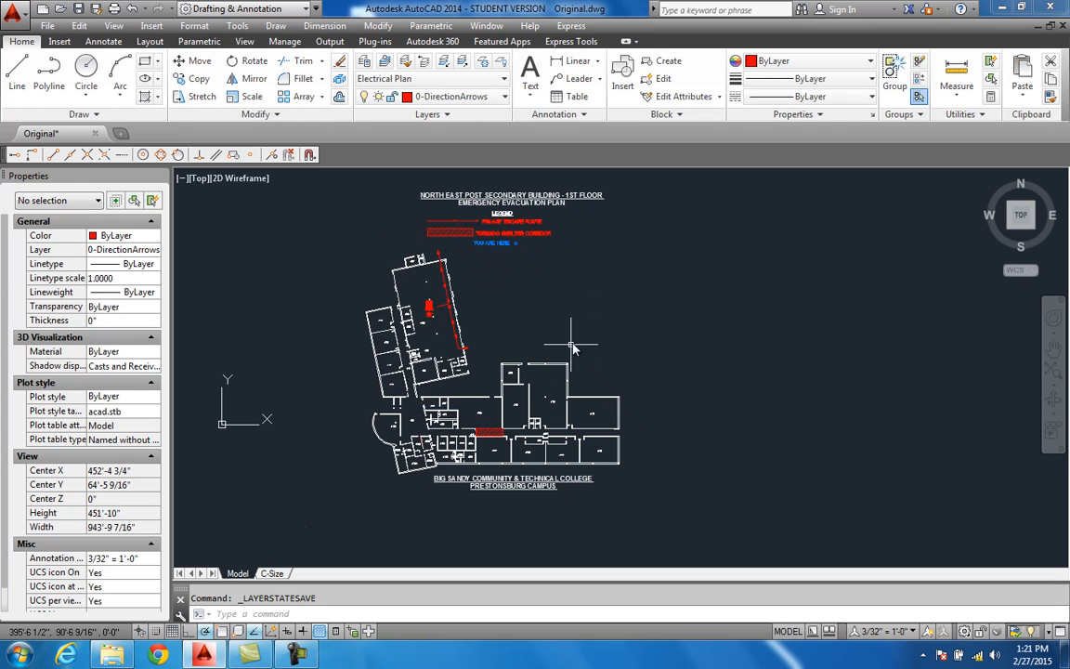
# Create a new layer named Wire in the Layer Properties Manager.
pyautogui.moveTo(494, 318); pyautogui.dragTo(507, 307, button='middle')
pyautogui.scroll(2, 517, 322)
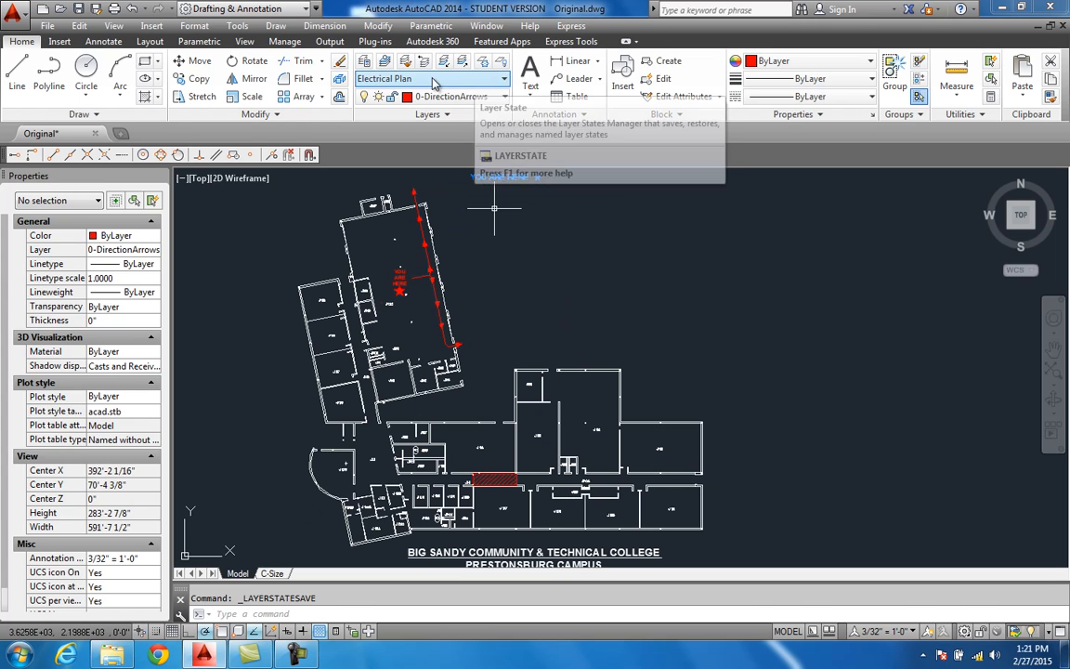
pyautogui.click(365, 63)
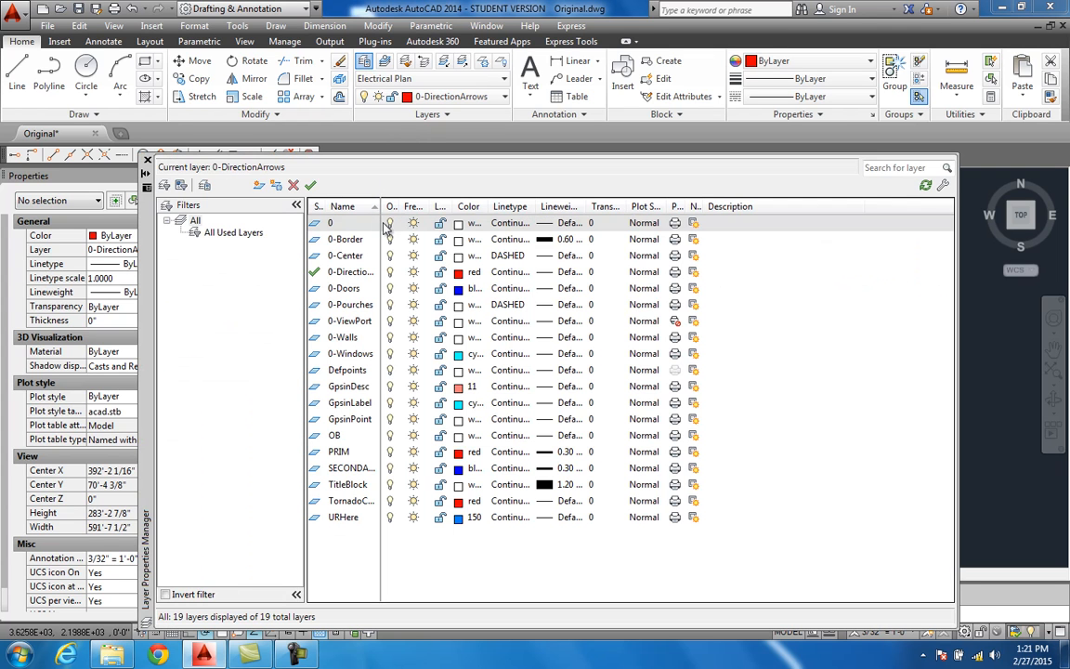
pyautogui.click(259, 185)
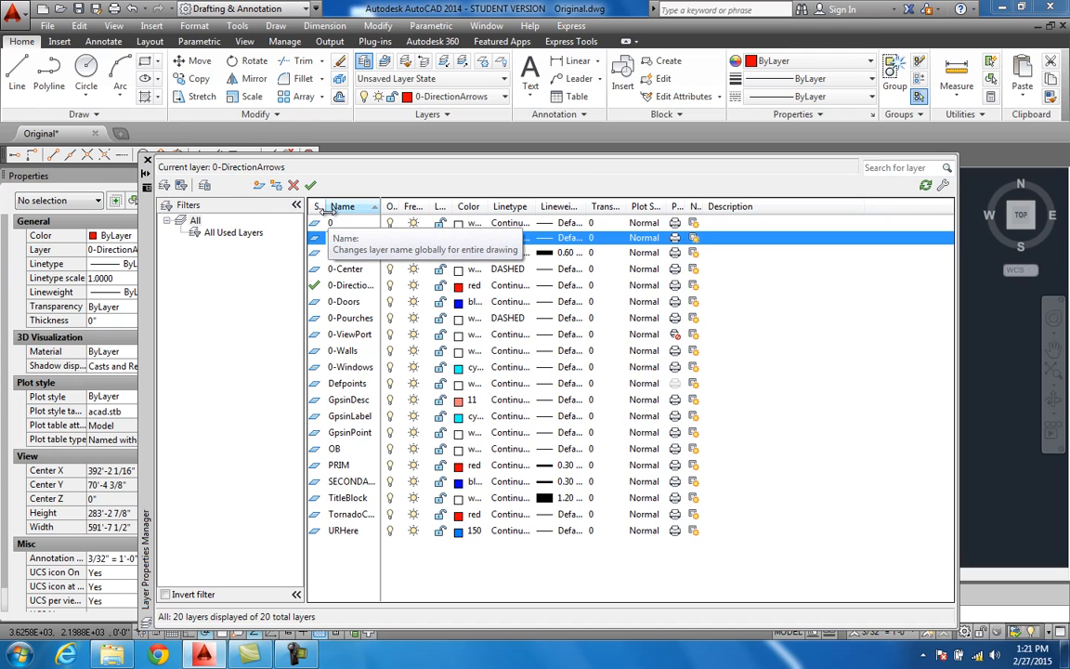
pyautogui.write('Wire')
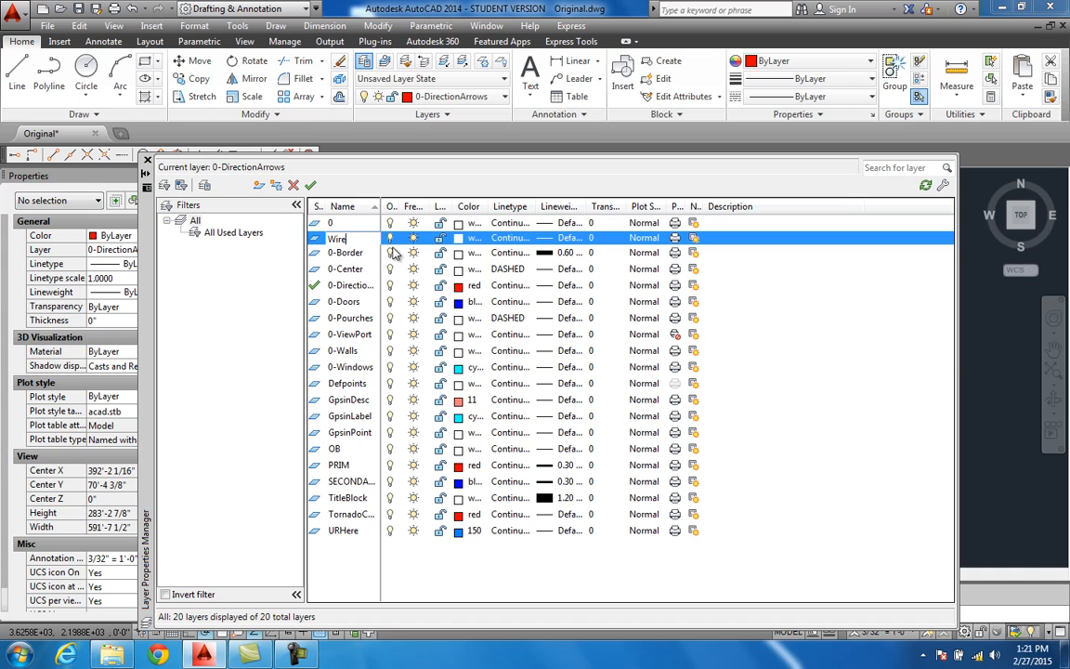
pyautogui.doubleClick(754, 383)
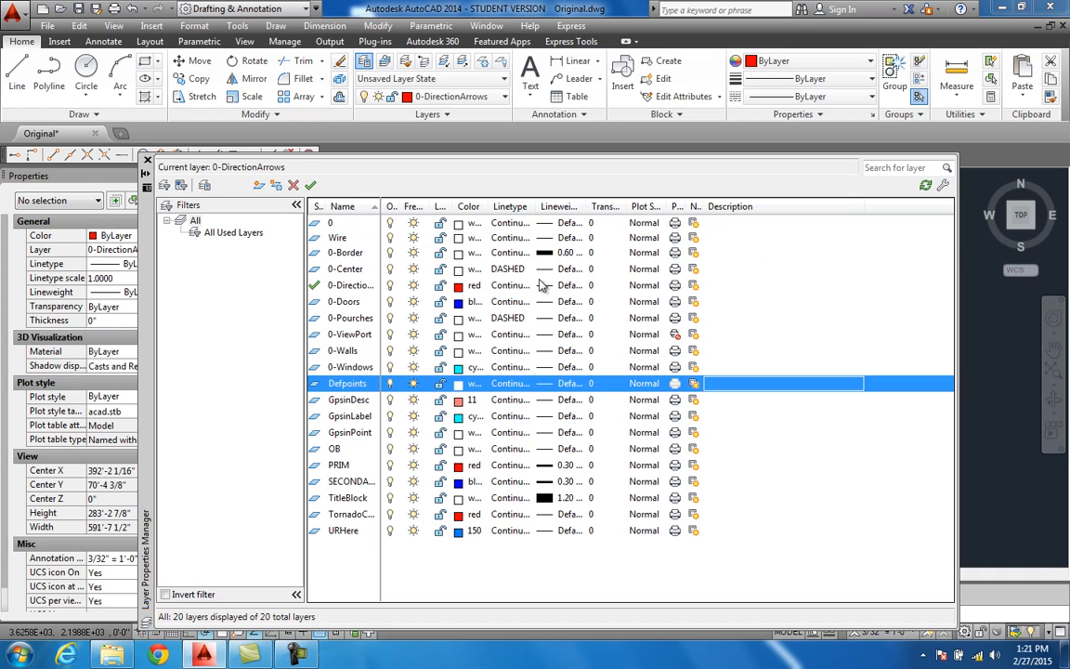
# Set the Wire layer's color to 250 and accept the Default lineweight for it.
pyautogui.click(456, 239)
pyautogui.click(459, 241)
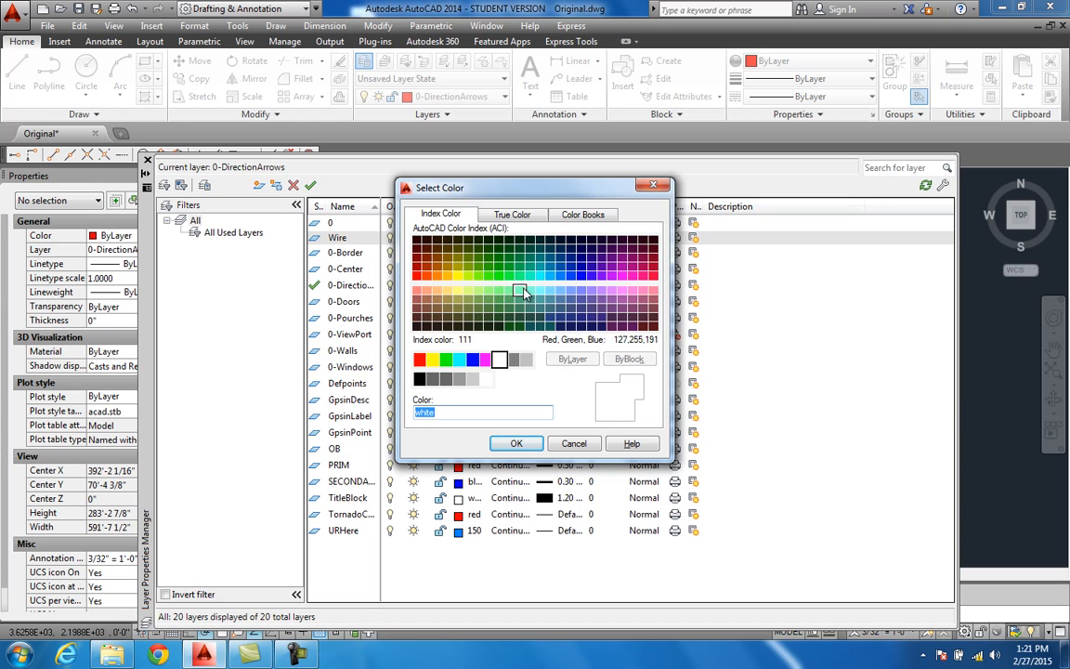
pyautogui.click(516, 443)
pyautogui.click(564, 238)
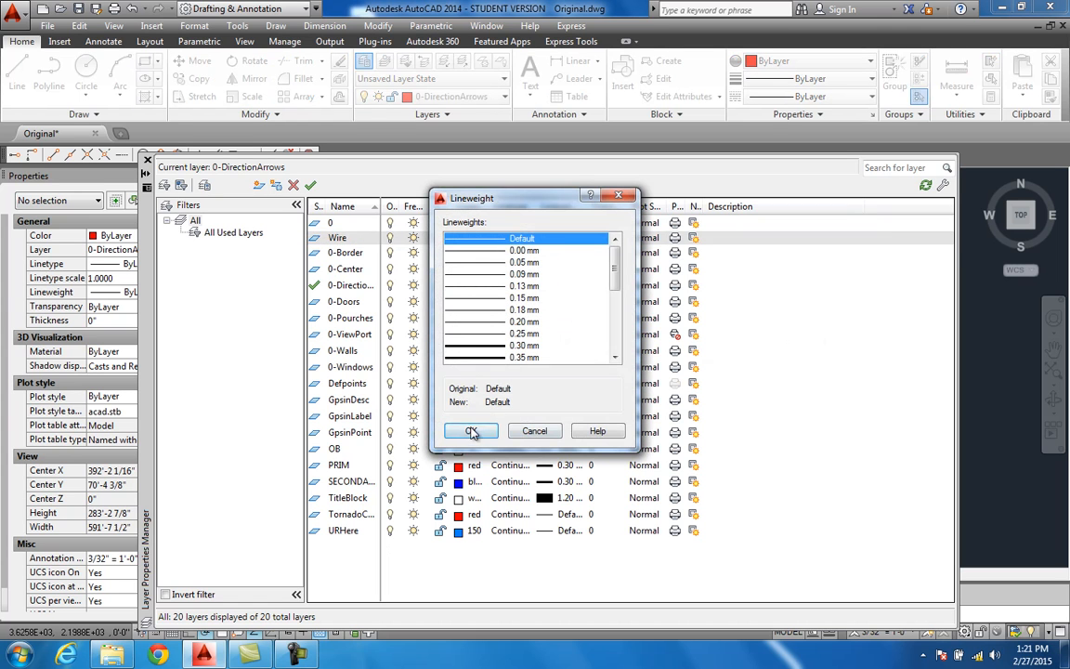
pyautogui.click(471, 430)
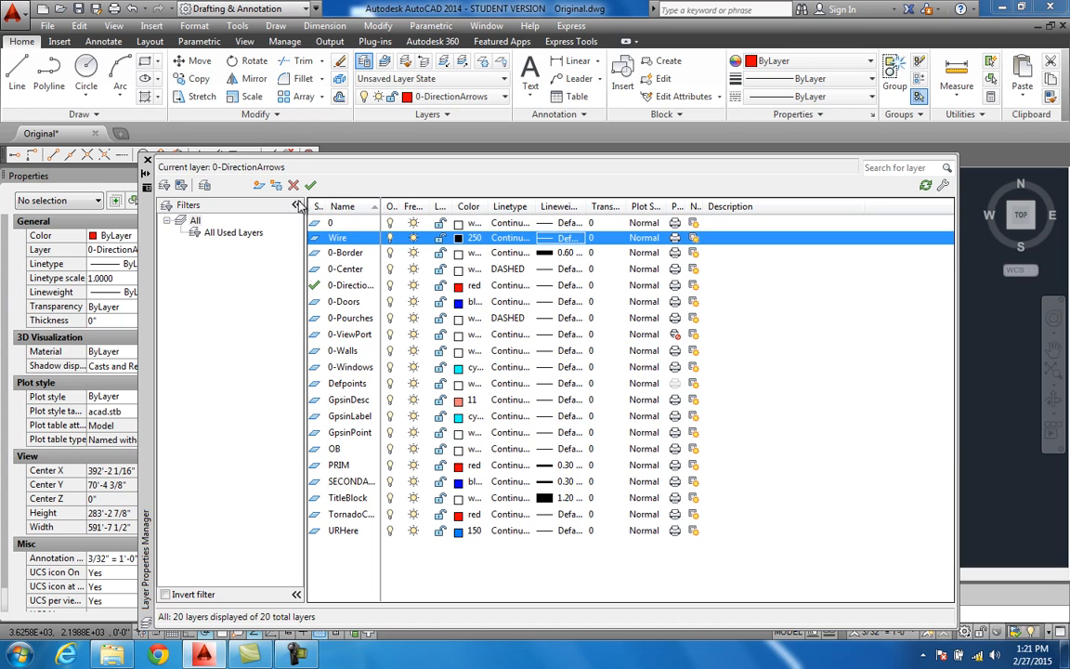
# Create another layer named Recept. with the same properties as the Wire layer.
pyautogui.click(260, 186)
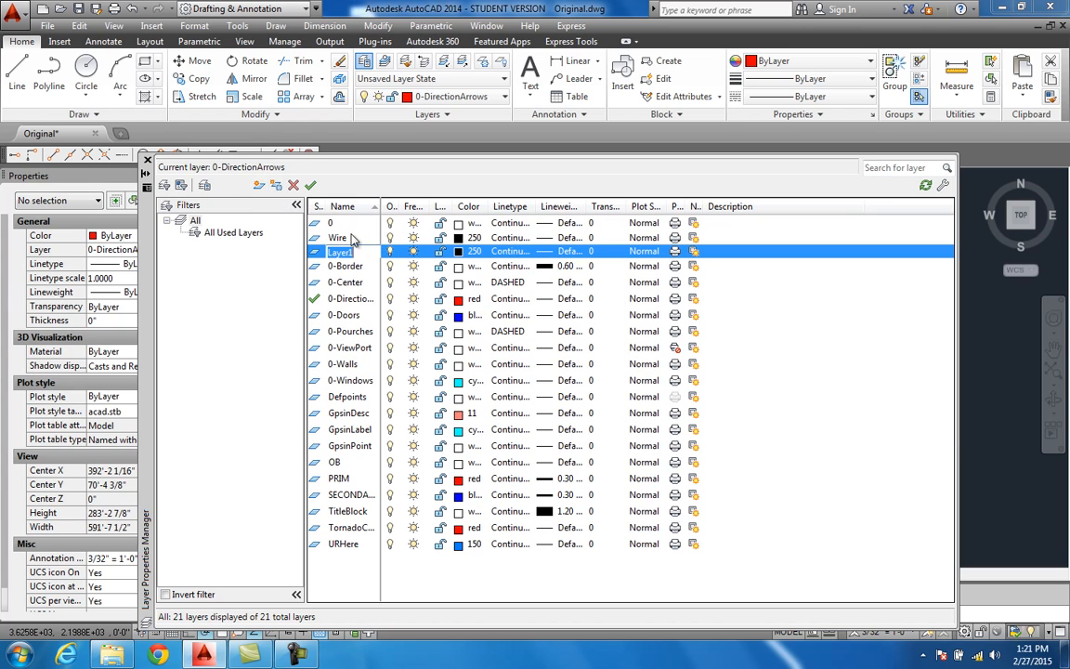
pyautogui.write('Recept.')
pyautogui.click(782, 368)
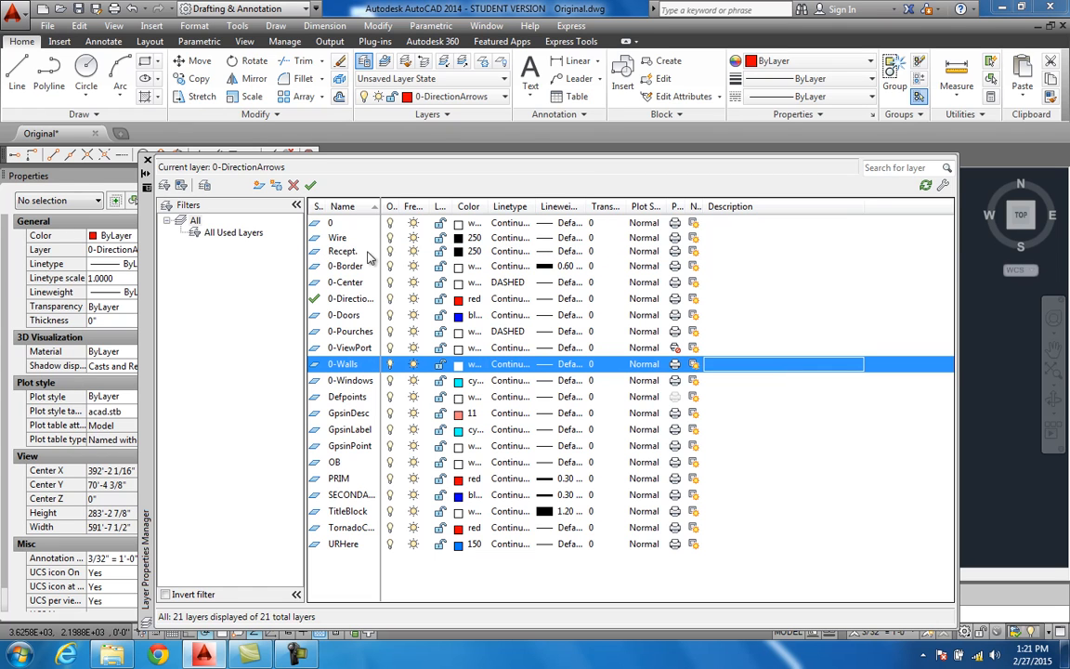
# Create a new layer named Component and set its color to 10.
pyautogui.click(260, 187)
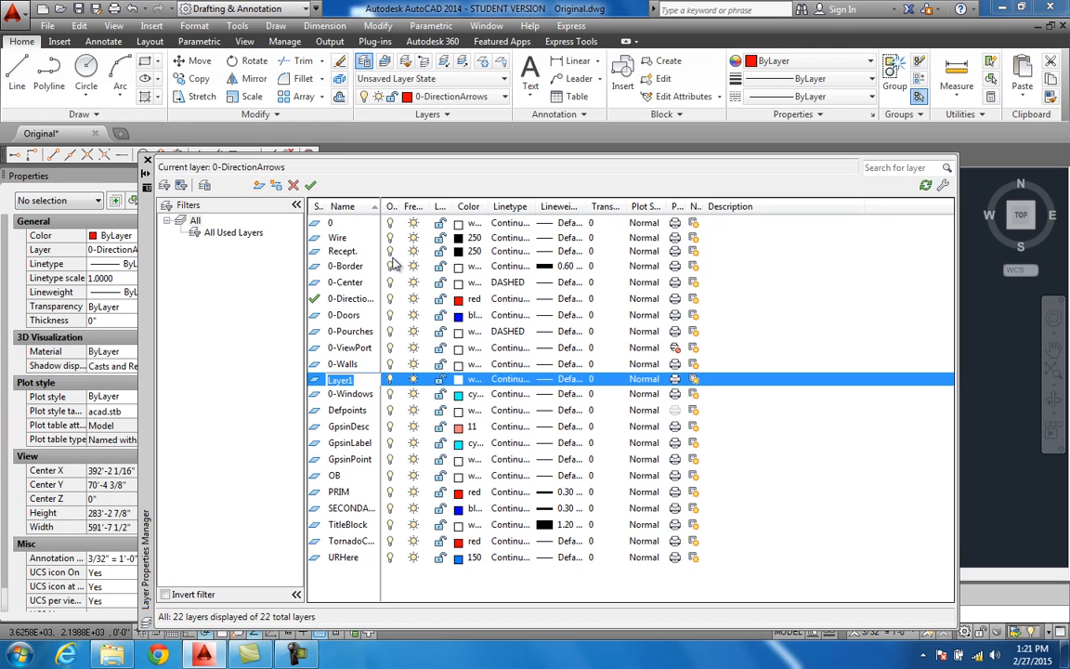
pyautogui.write('Component')
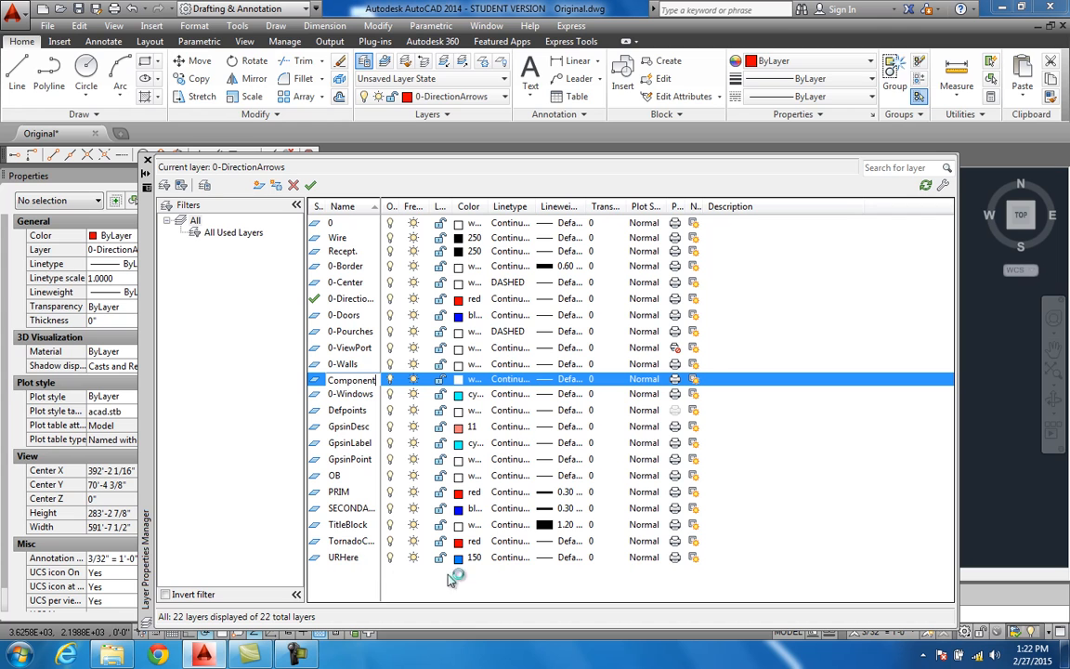
pyautogui.click(469, 383)
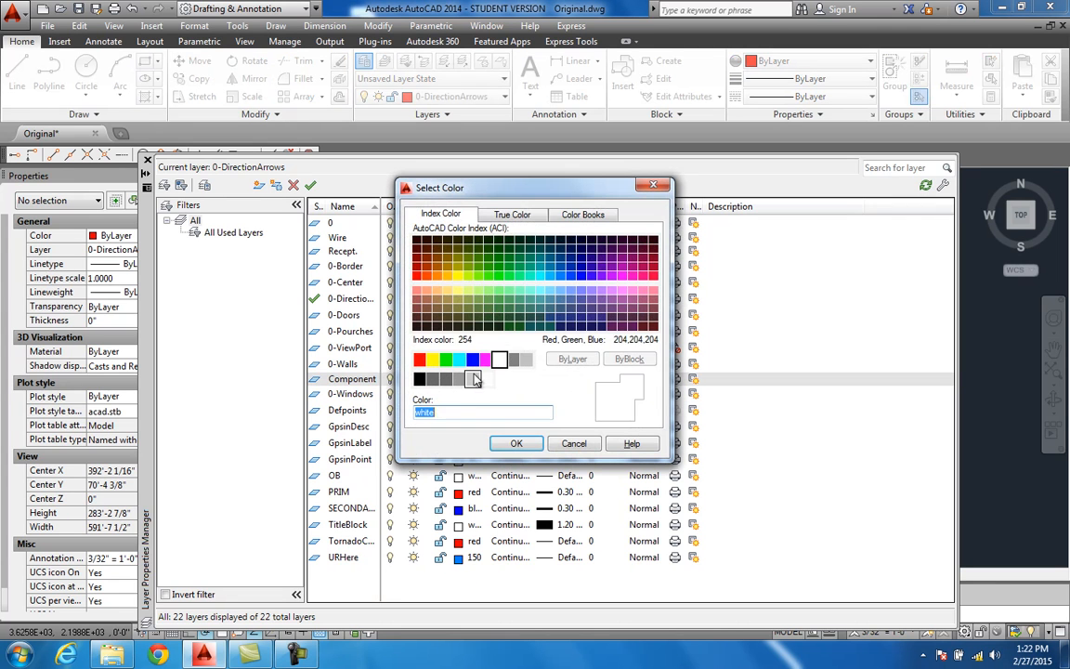
pyautogui.click(417, 276)
pyautogui.click(515, 443)
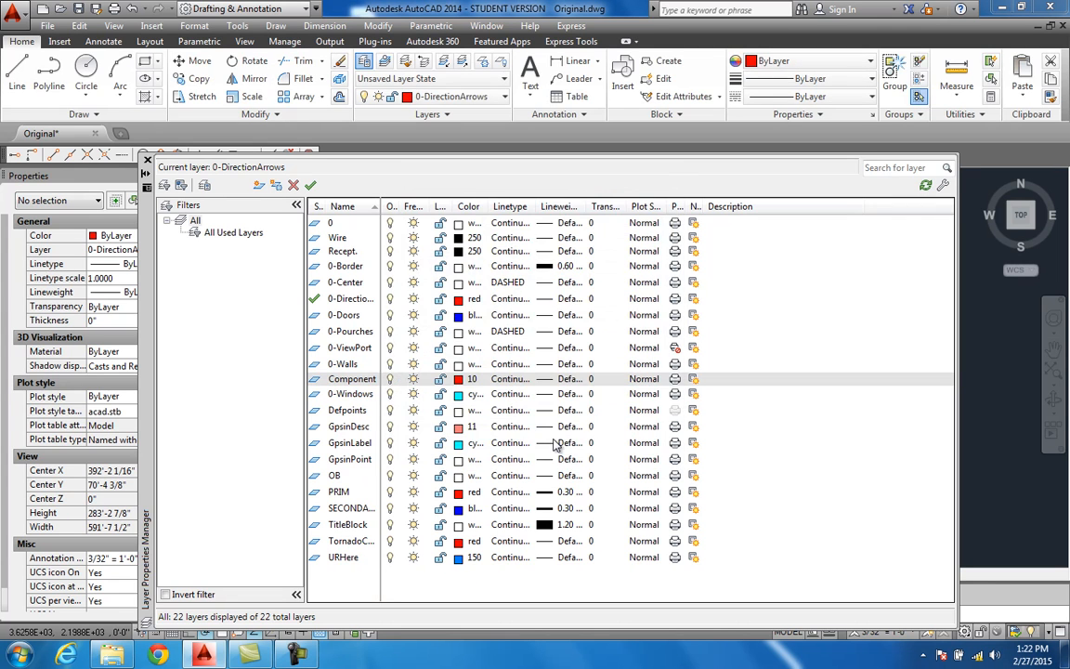
pyautogui.click(260, 185)
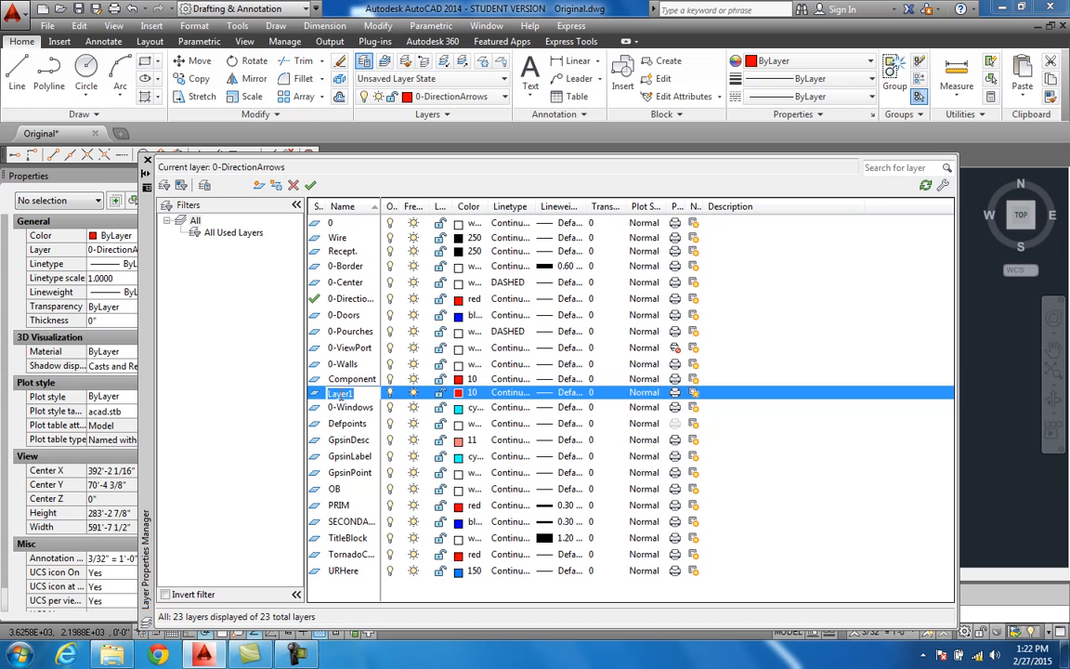
pyautogui.rightClick(341, 394)
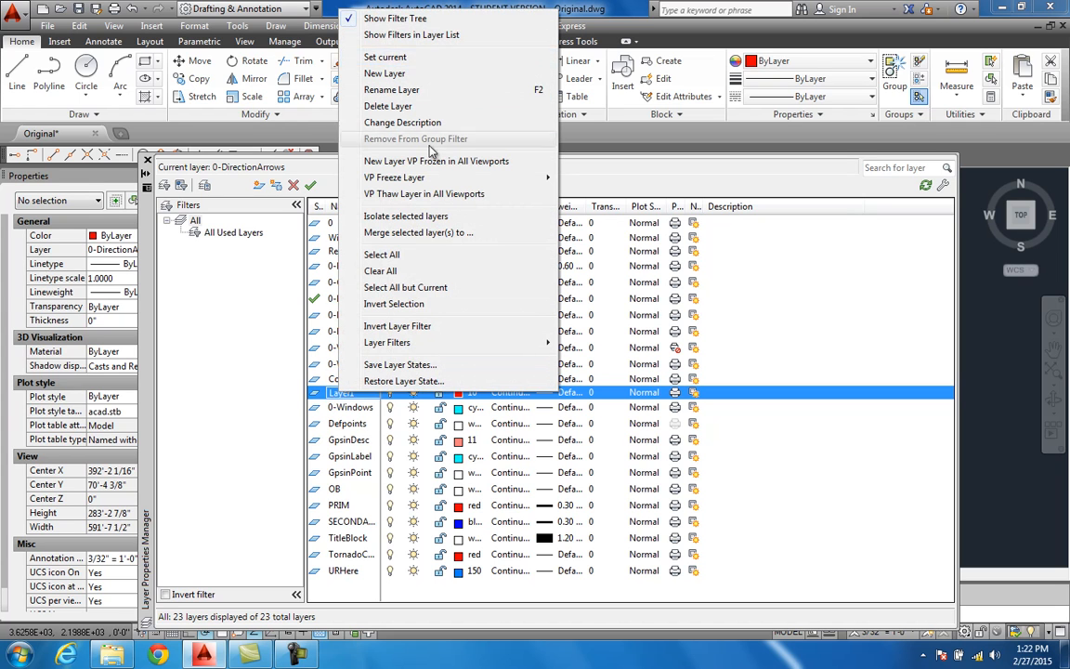
pyautogui.press('Escape')
pyautogui.rightClick(366, 392)
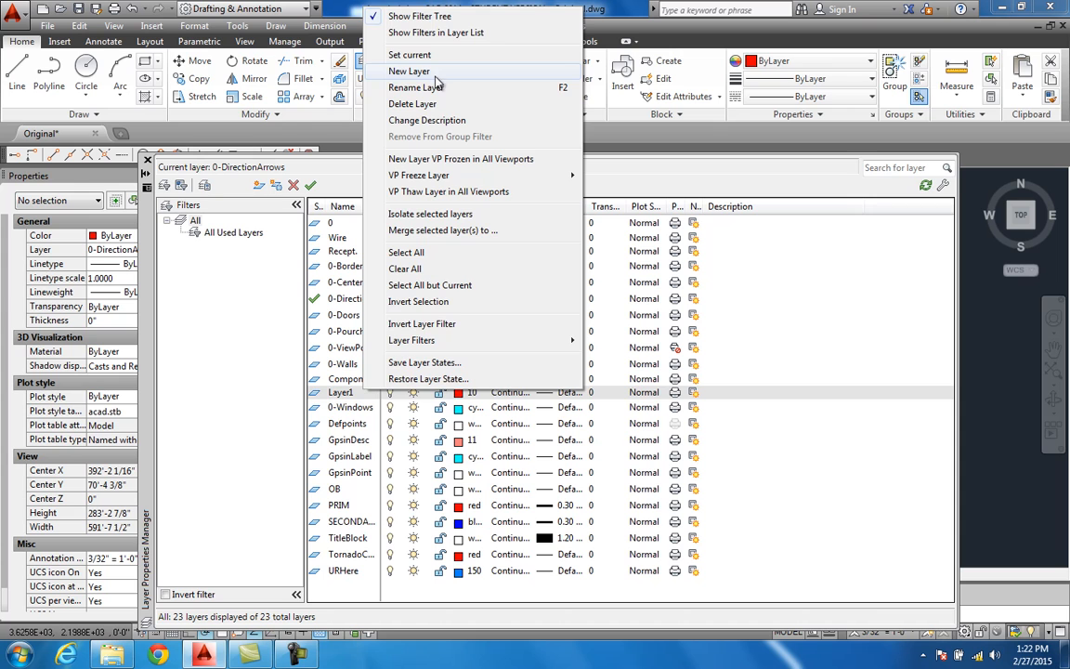
pyautogui.click(438, 104)
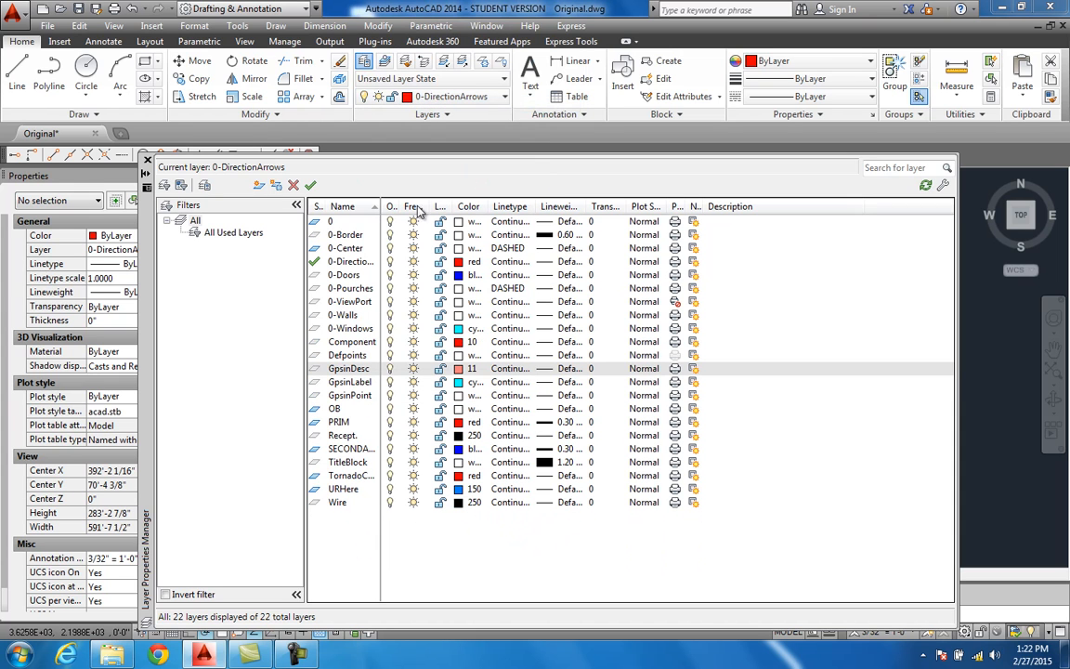
# Close the Layer Properties Manager and switch the layer state to Electrical Plan and back to Fire Escape.
pyautogui.click(147, 164)
pyautogui.click(458, 81)
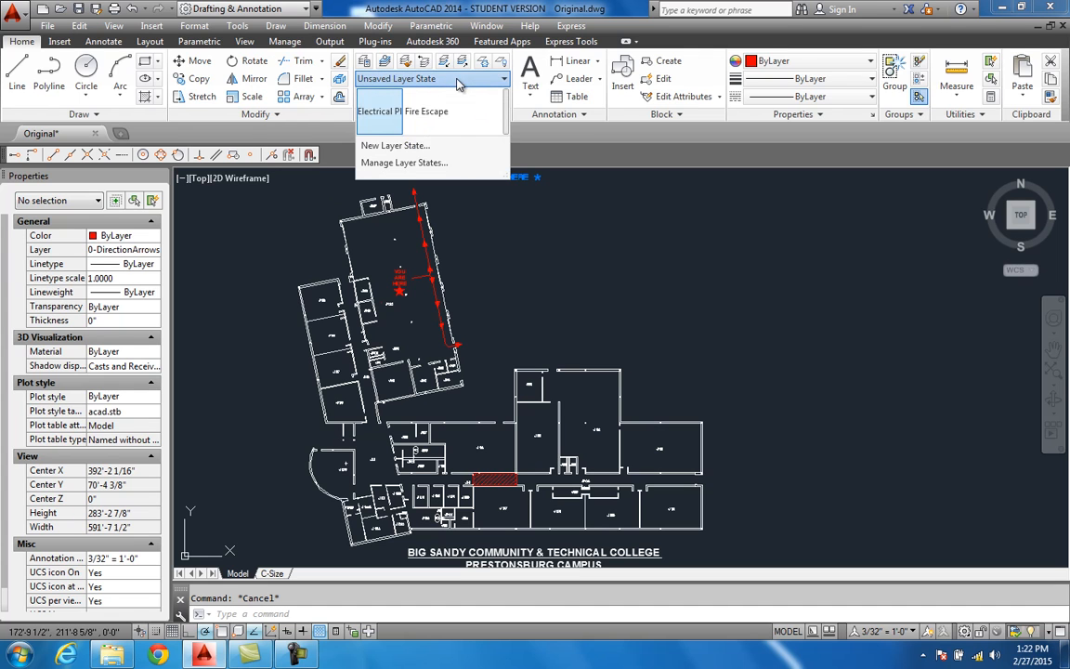
pyautogui.click(387, 111)
pyautogui.click(426, 83)
pyautogui.click(413, 109)
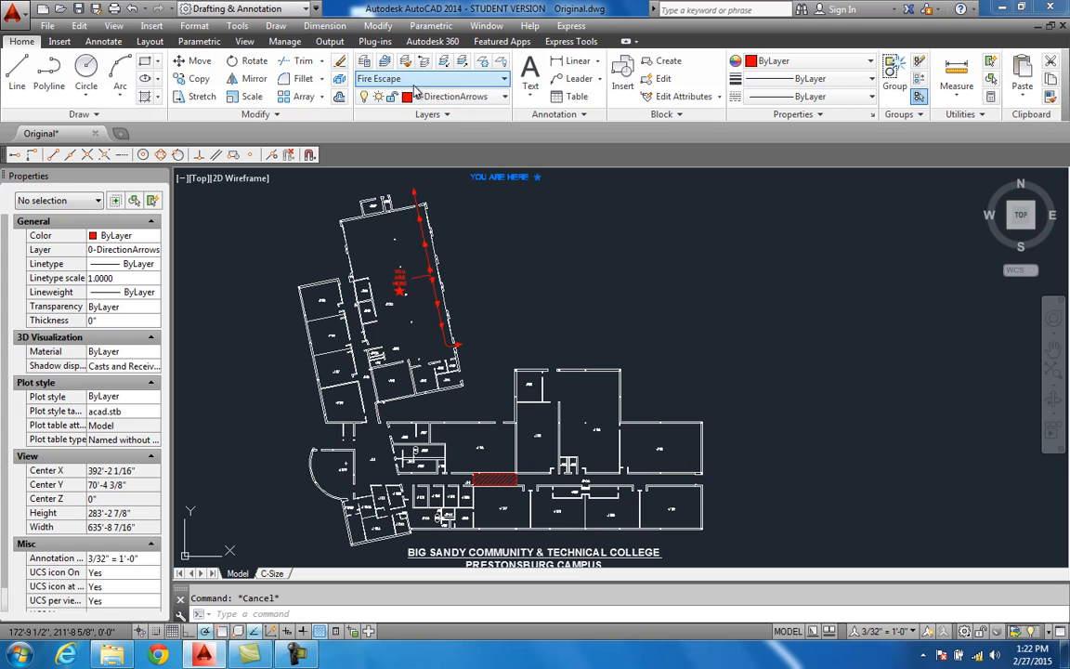
# Examine the building title and each legend entry above the floor plan by selecting them one after another.
pyautogui.scroll(-2, 432, 292)
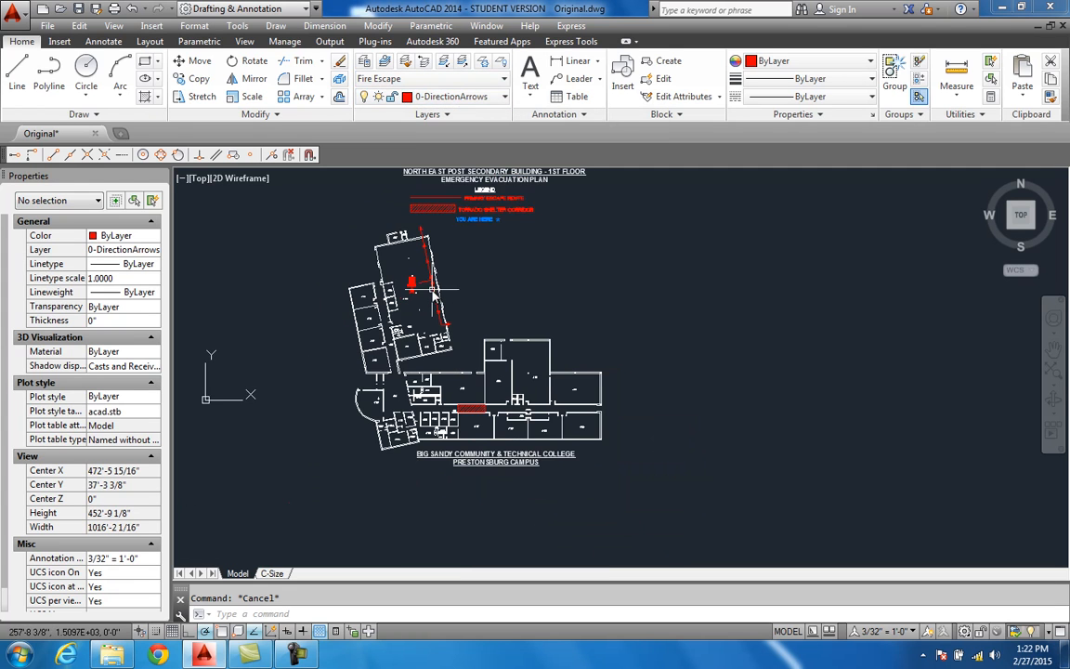
pyautogui.moveTo(433, 290); pyautogui.dragTo(429, 319, button='middle')
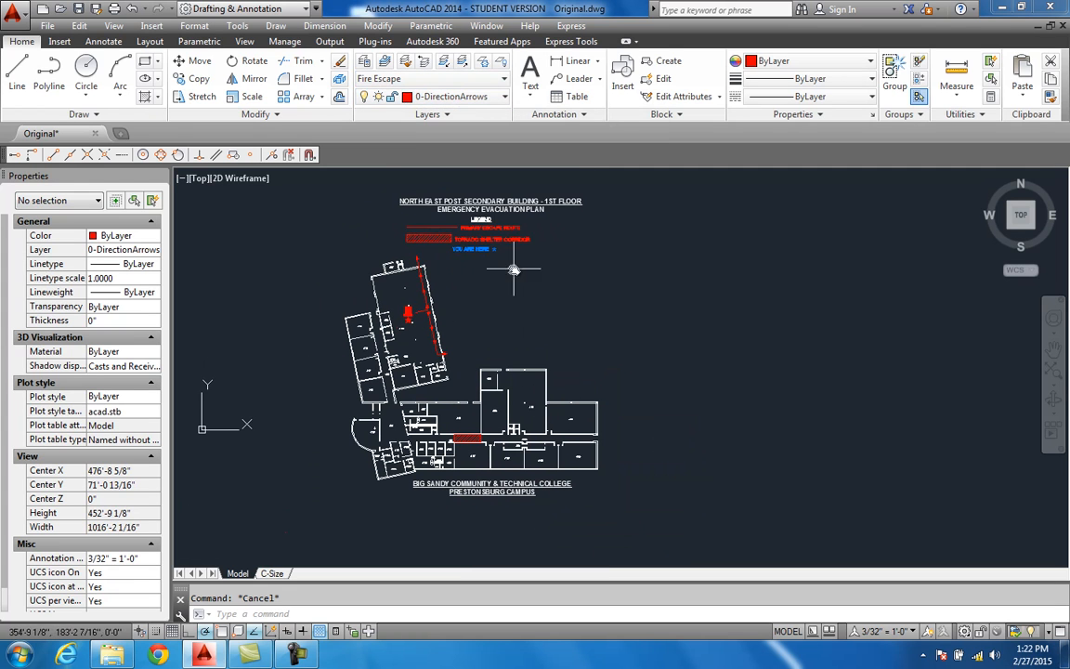
pyautogui.click(483, 206)
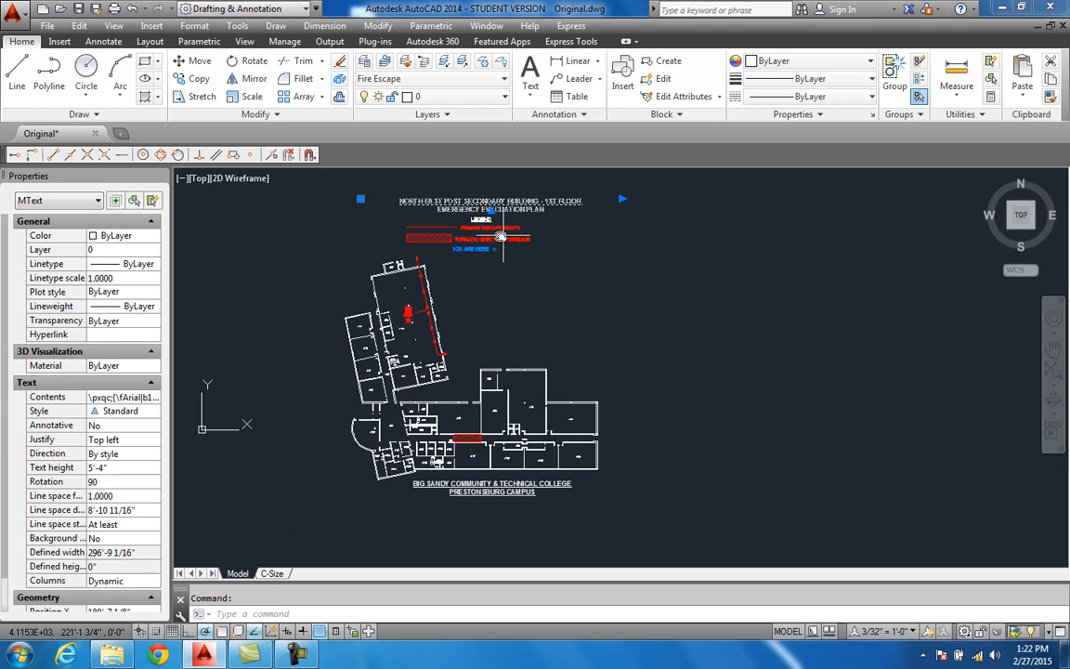
pyautogui.press('Escape')
pyautogui.click(483, 220)
pyautogui.press('Escape')
pyautogui.click(490, 226)
pyautogui.press('Escape')
pyautogui.click(502, 240)
pyautogui.press('Escape')
pyautogui.click(485, 249)
pyautogui.press('Escape')
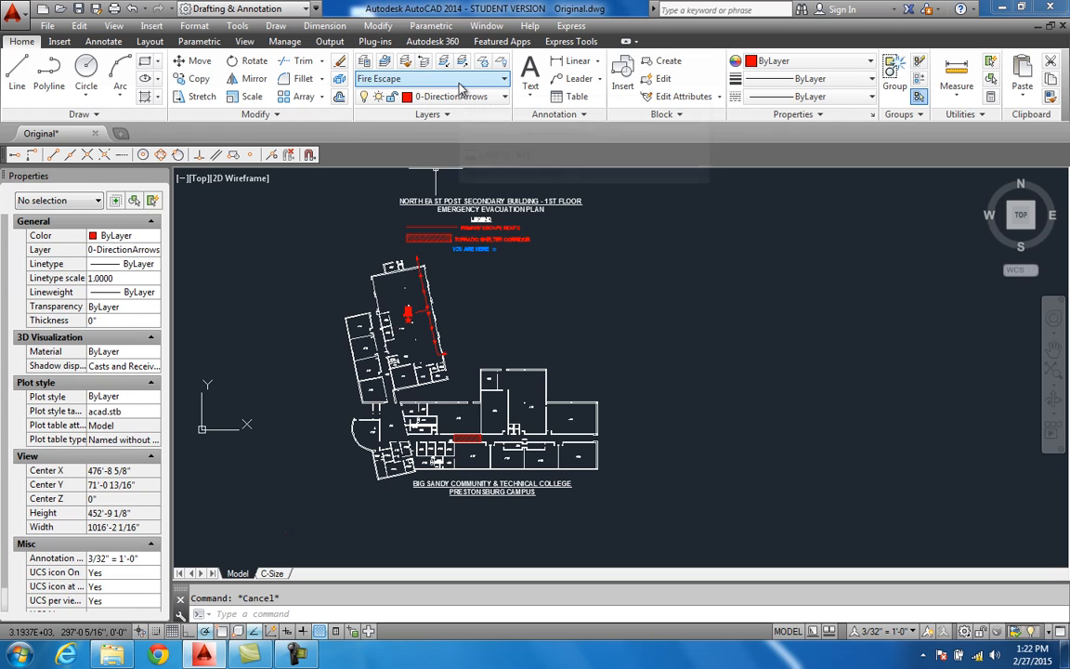
pyautogui.scroll(2, 366, 348)
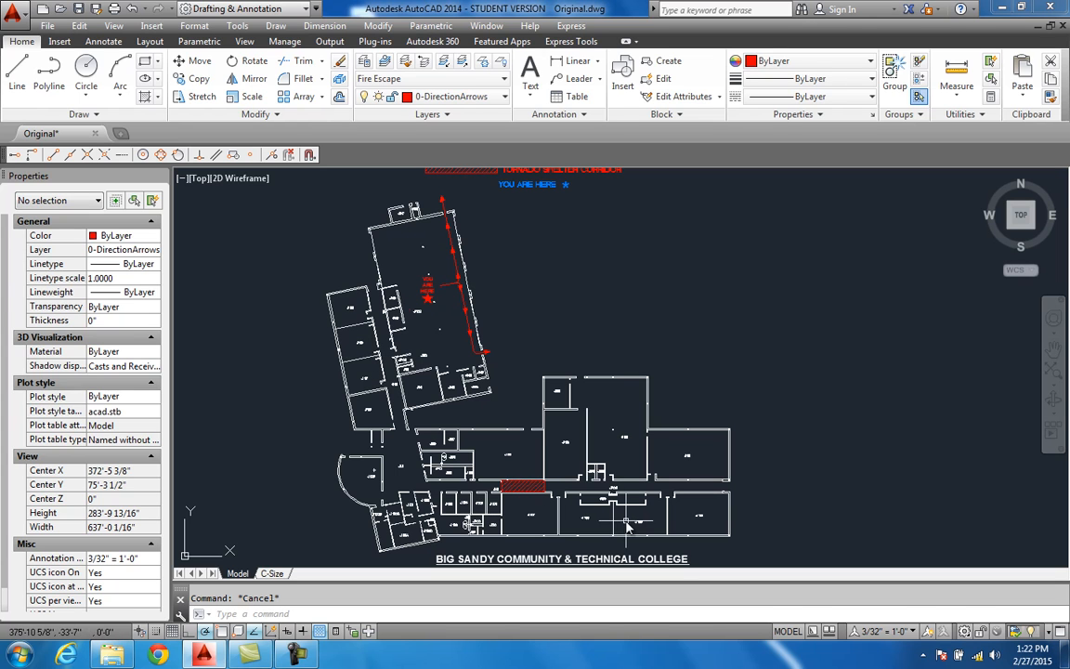
pyautogui.scroll(-2, 571, 472)
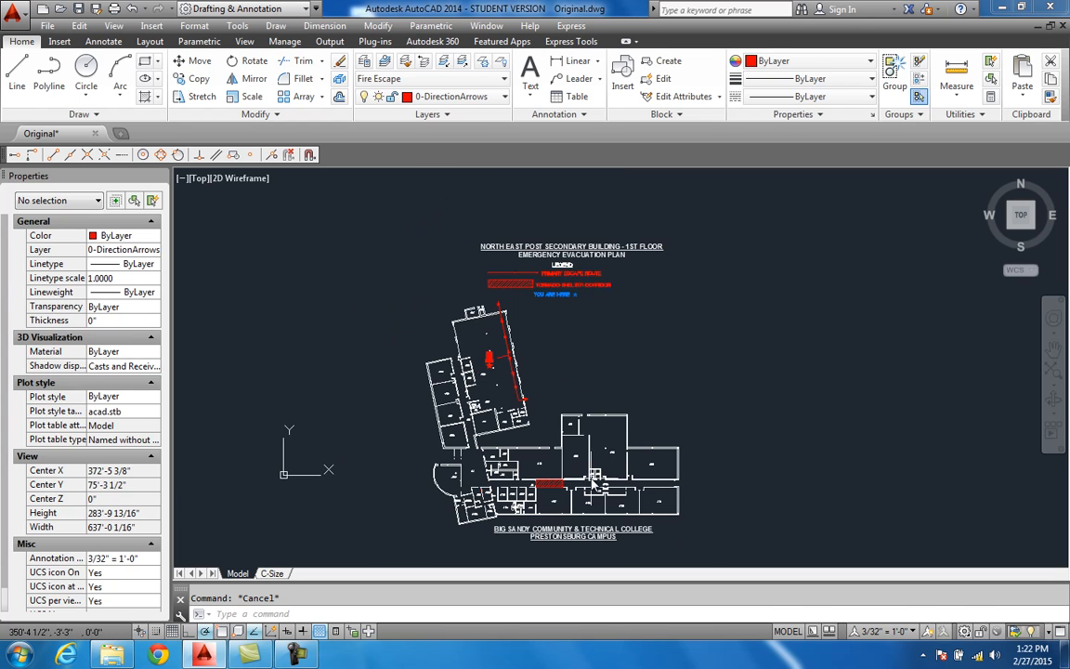
# Edit the Electrical Plan layer state in the Layer States Manager and remove layers 0 and 0-Border from it.
pyautogui.click(481, 80)
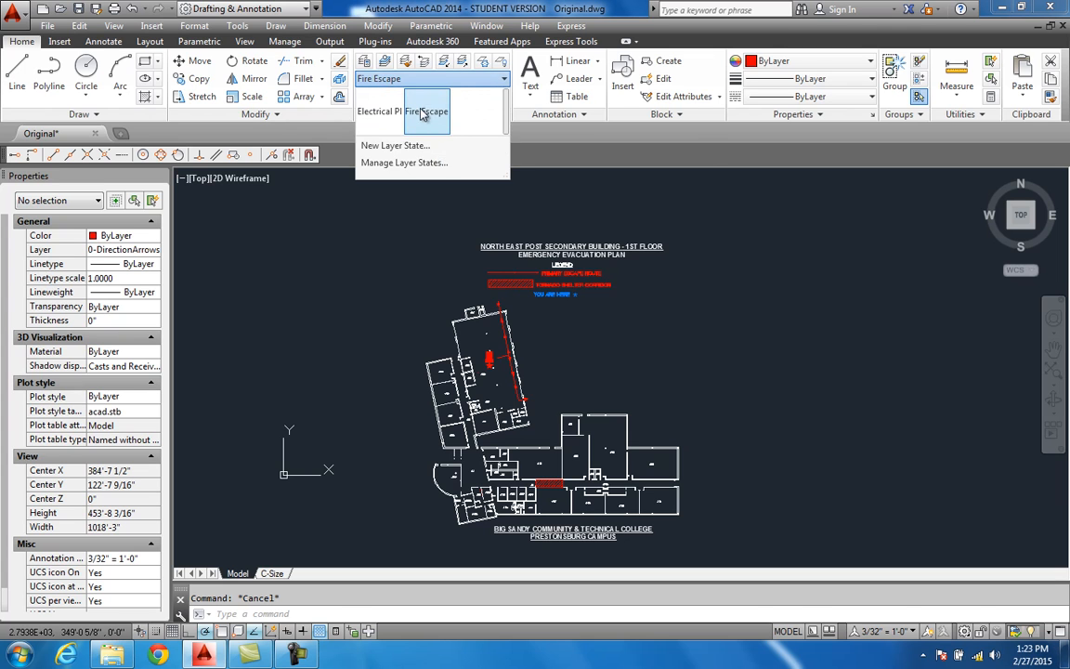
pyautogui.click(407, 162)
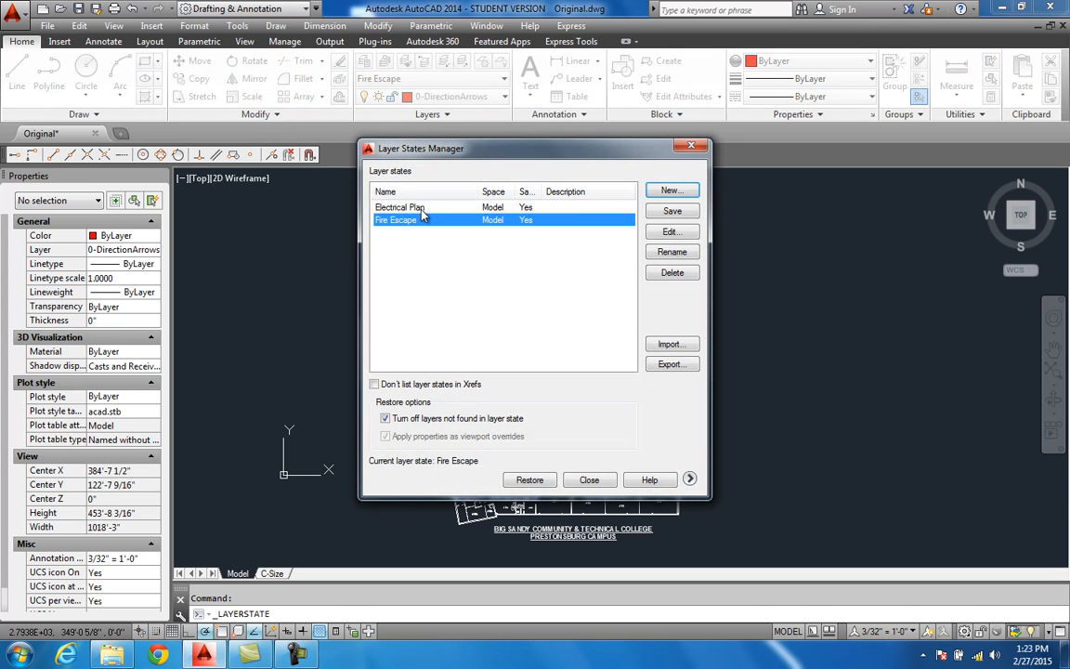
pyautogui.click(420, 208)
pyautogui.click(672, 232)
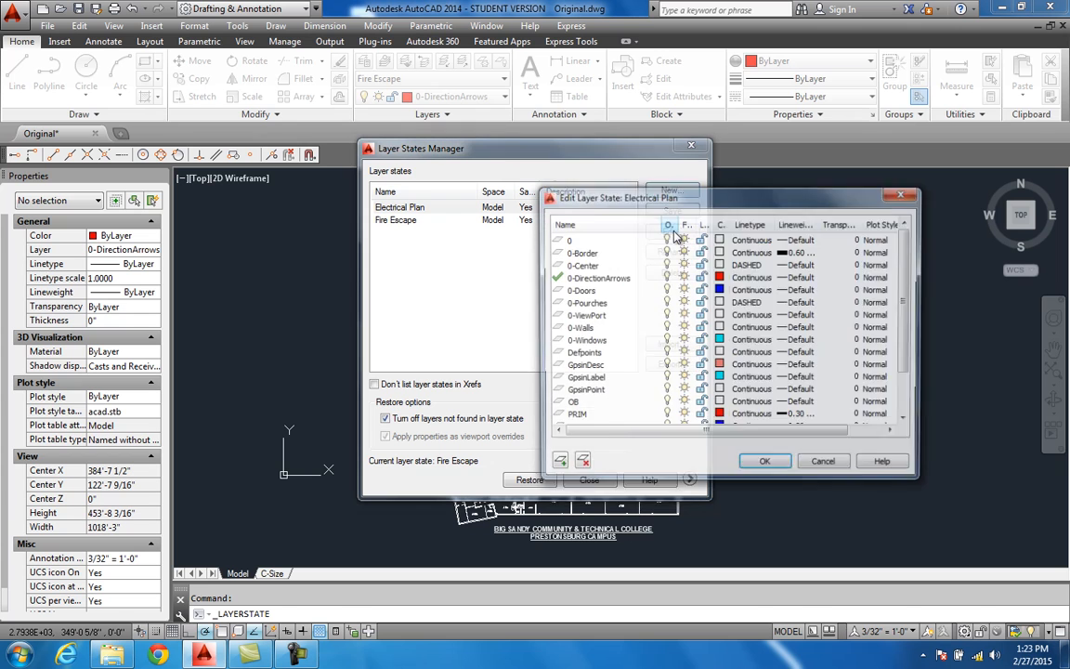
pyautogui.click(570, 241)
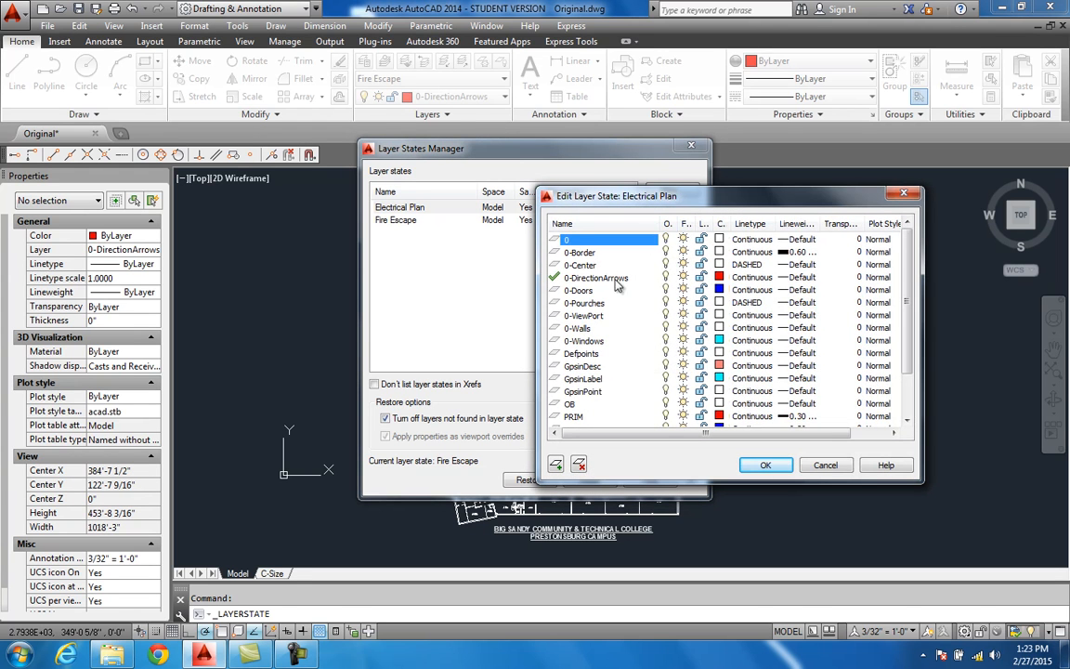
pyautogui.click(578, 465)
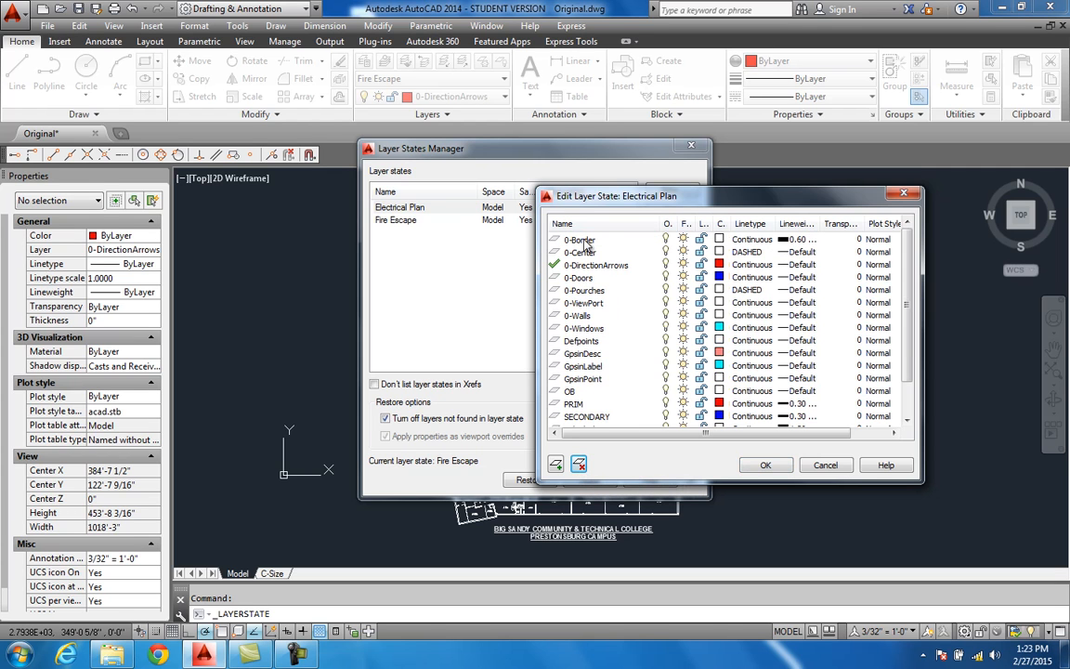
pyautogui.click(585, 241)
pyautogui.click(579, 465)
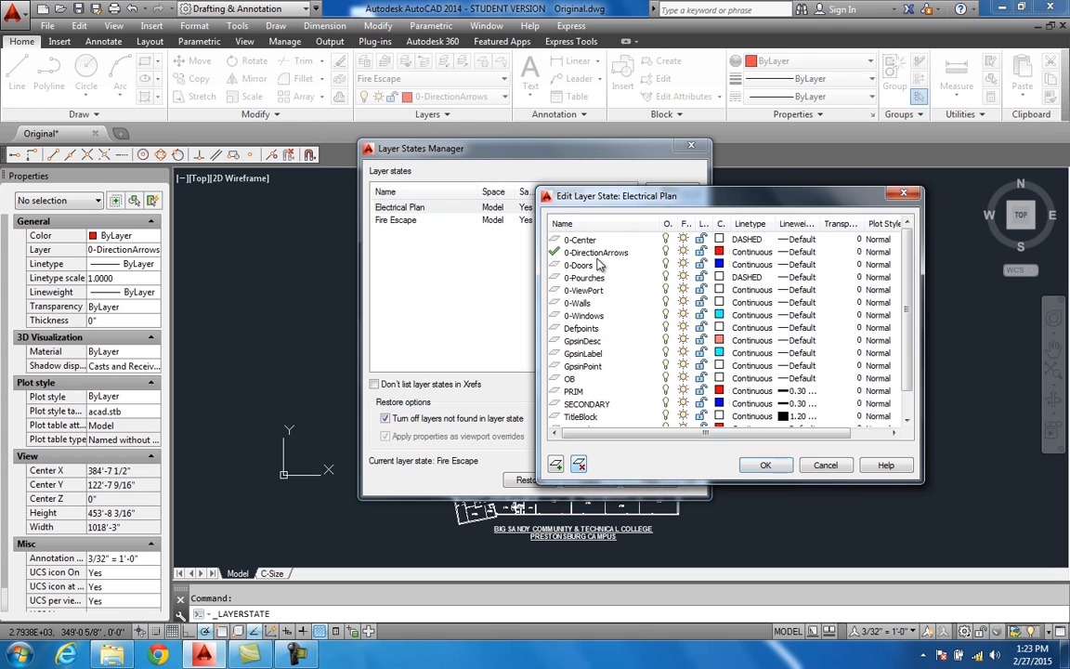
pyautogui.click(595, 241)
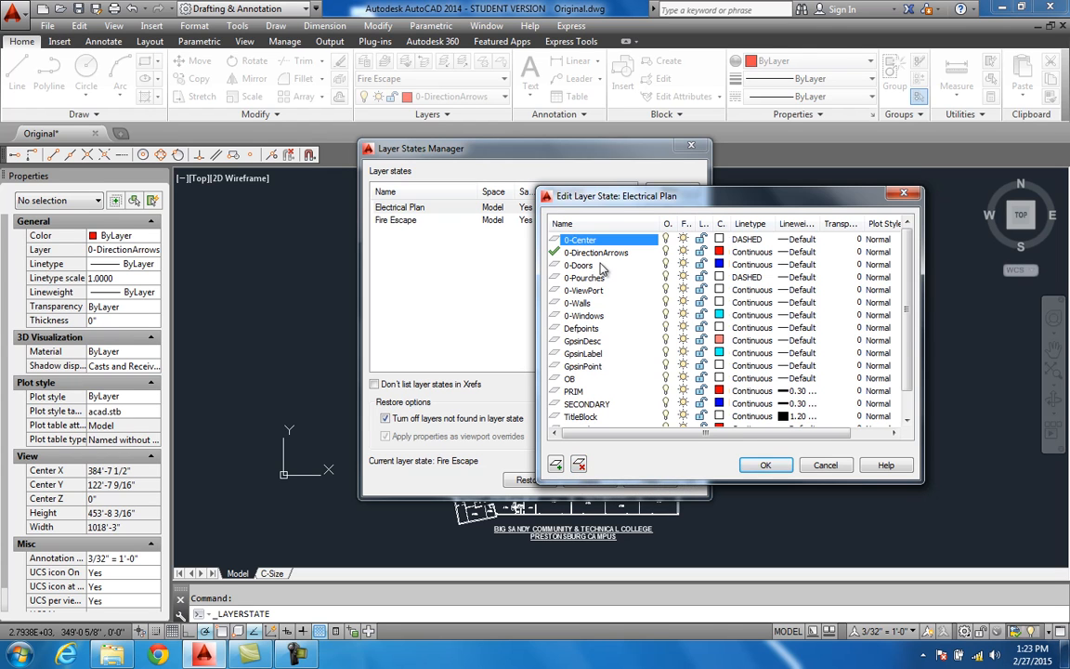
pyautogui.keyDown('ctrl'); pyautogui.click(609, 254); pyautogui.keyUp('ctrl')
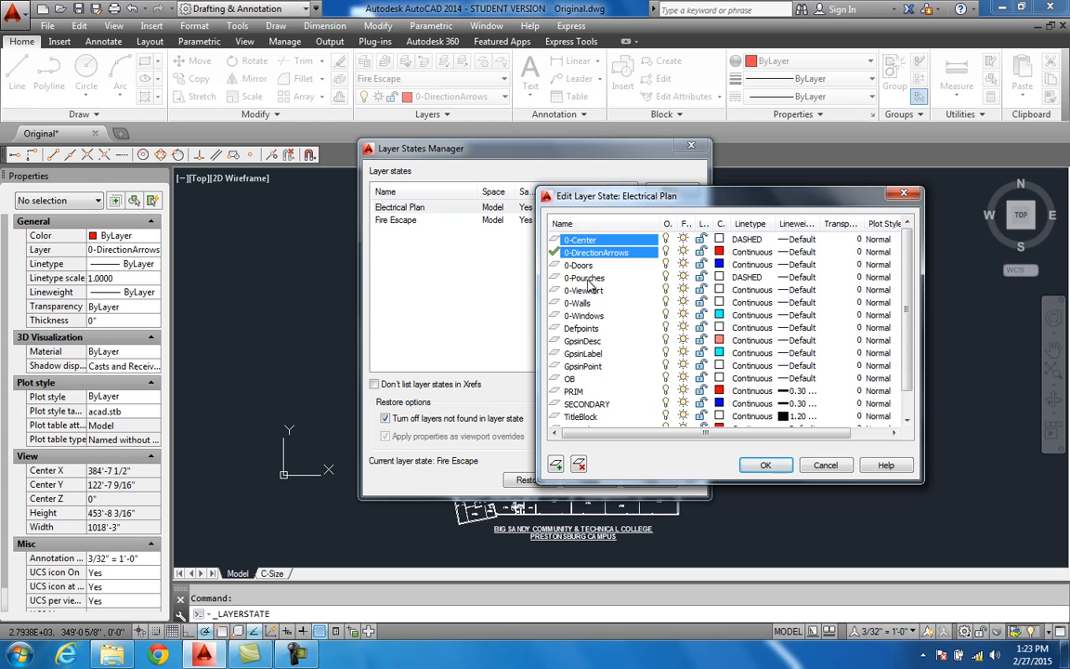
pyautogui.keyDown('ctrl'); pyautogui.click(592, 279); pyautogui.keyUp('ctrl')
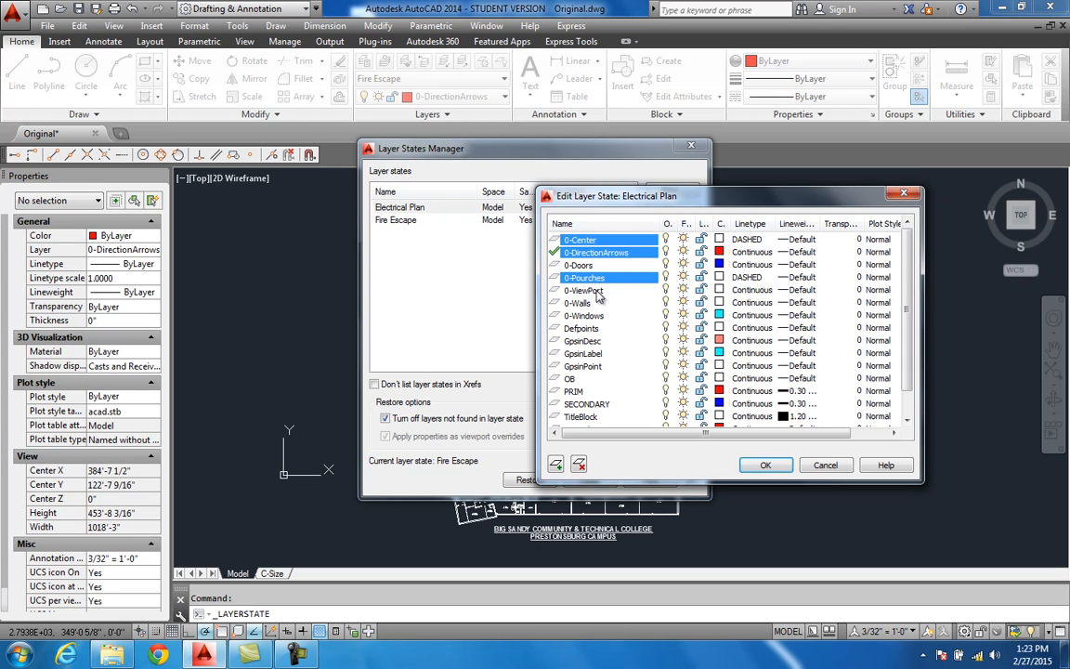
pyautogui.keyDown('ctrl'); pyautogui.click(594, 291); pyautogui.keyUp('ctrl')
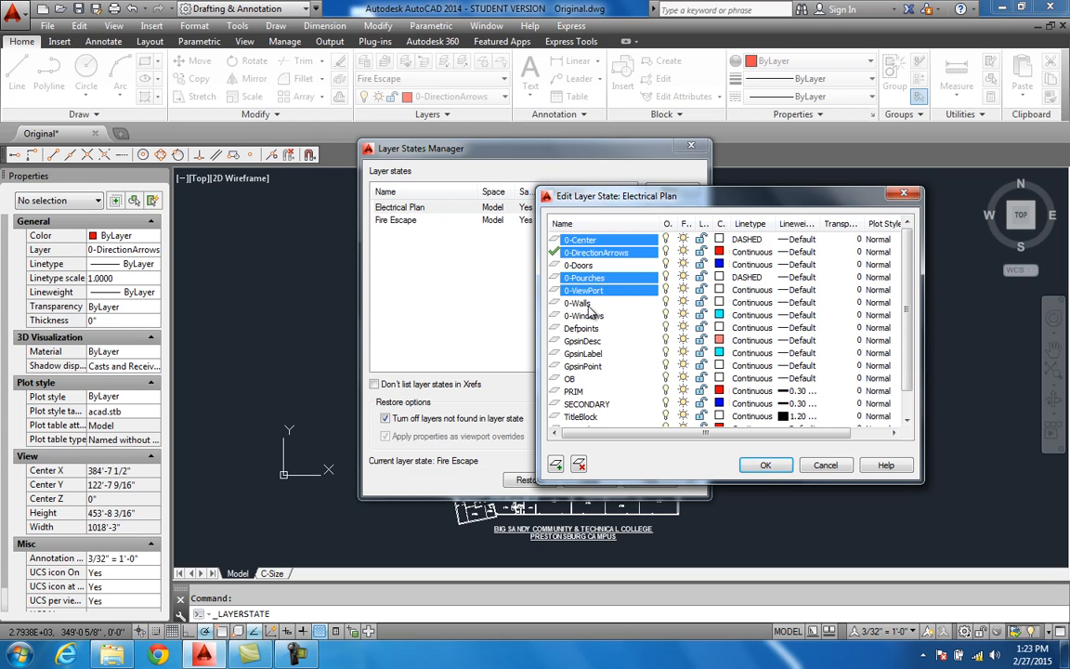
pyautogui.keyDown('ctrl'); pyautogui.click(583, 303); pyautogui.keyUp('ctrl')
pyautogui.click(584, 304)
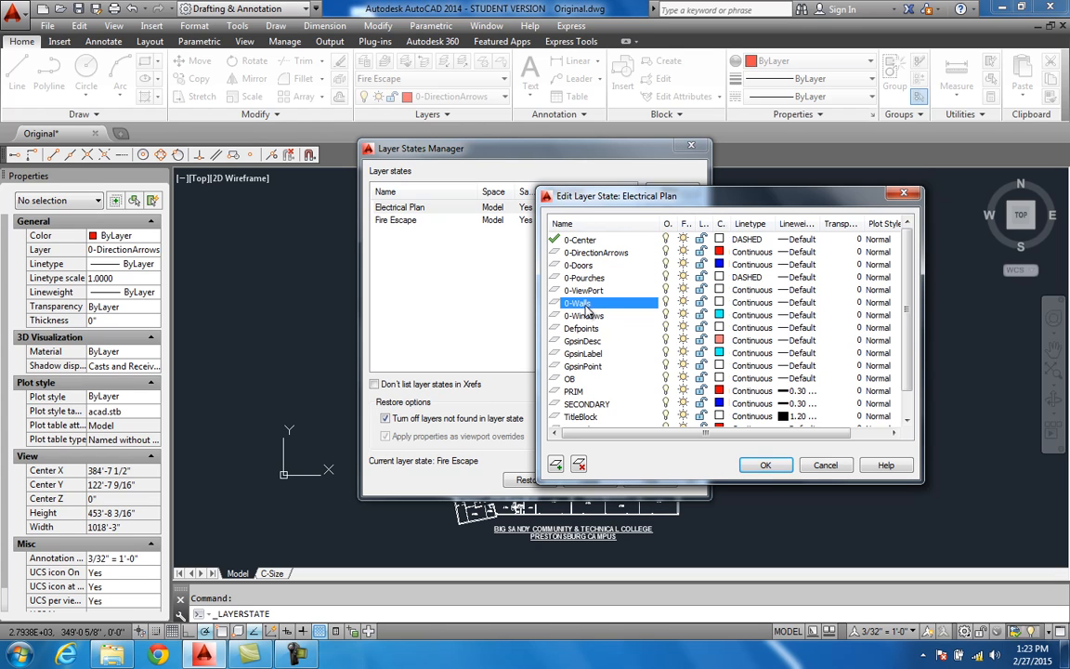
# Remove all remaining layers except 0-Walls and 0-Windows from the Electrical Plan layer state.
pyautogui.click(600, 242)
pyautogui.moveTo(600, 247); pyautogui.dragTo(590, 311)
pyautogui.keyDown('ctrl'); pyautogui.click(589, 329); pyautogui.keyUp('ctrl')
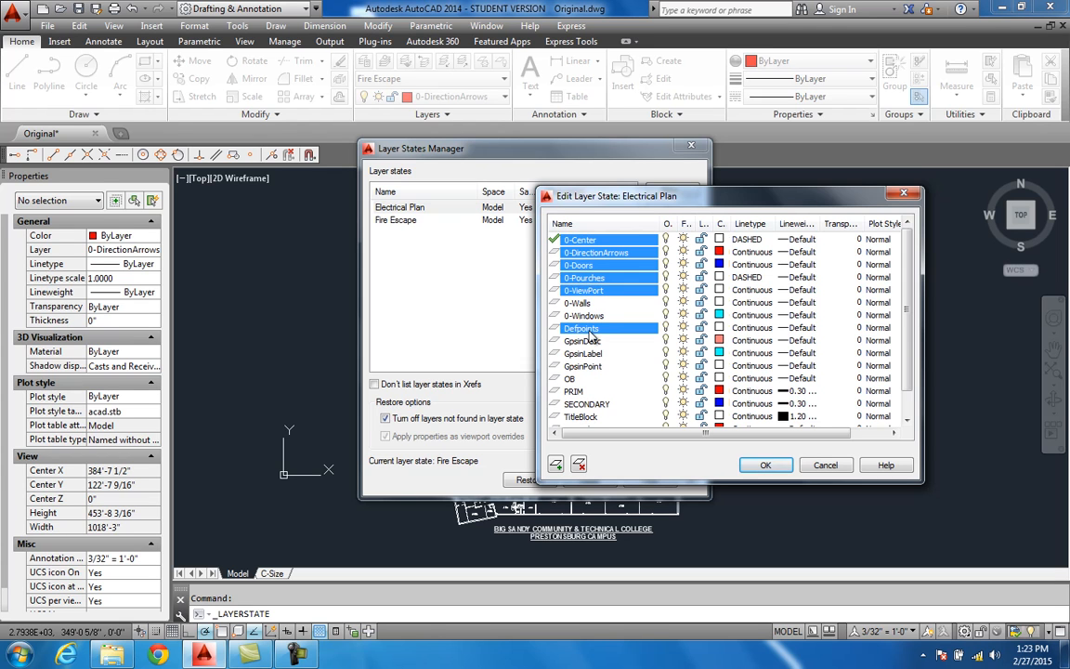
pyautogui.keyDown('ctrl'); pyautogui.click(591, 343); pyautogui.keyUp('ctrl')
pyautogui.keyDown('ctrl'); pyautogui.click(592, 354); pyautogui.keyUp('ctrl')
pyautogui.keyDown('ctrl'); pyautogui.click(594, 358); pyautogui.keyUp('ctrl')
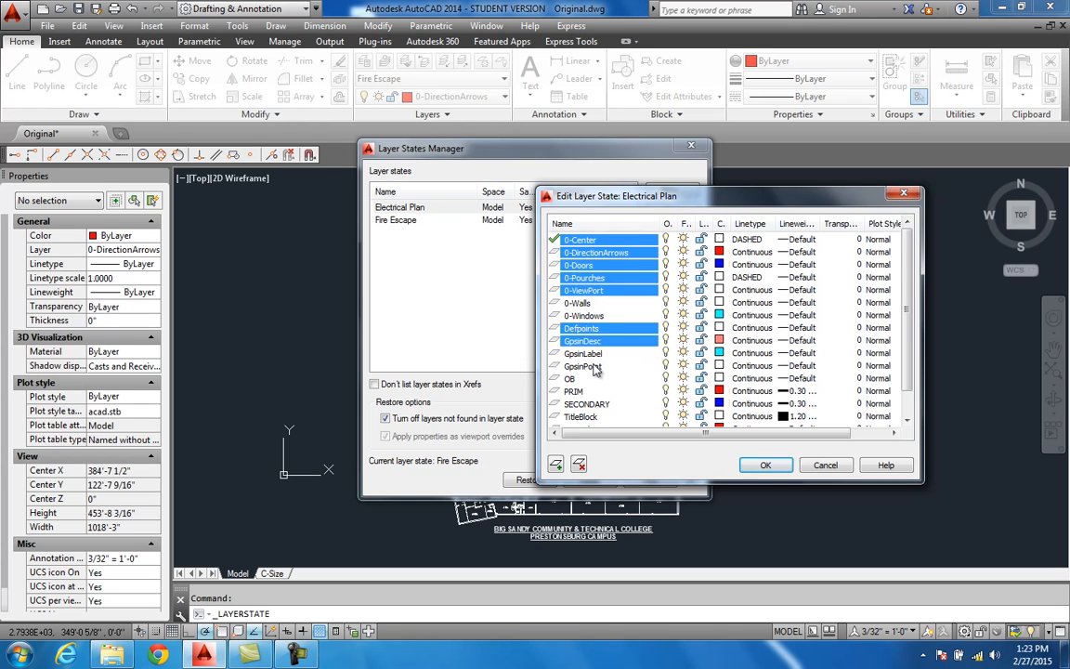
pyautogui.keyDown('ctrl'); pyautogui.click(593, 363); pyautogui.keyUp('ctrl')
pyautogui.keyDown('ctrl'); pyautogui.click(592, 354); pyautogui.keyUp('ctrl')
pyautogui.keyDown('ctrl'); pyautogui.click(585, 379); pyautogui.keyUp('ctrl')
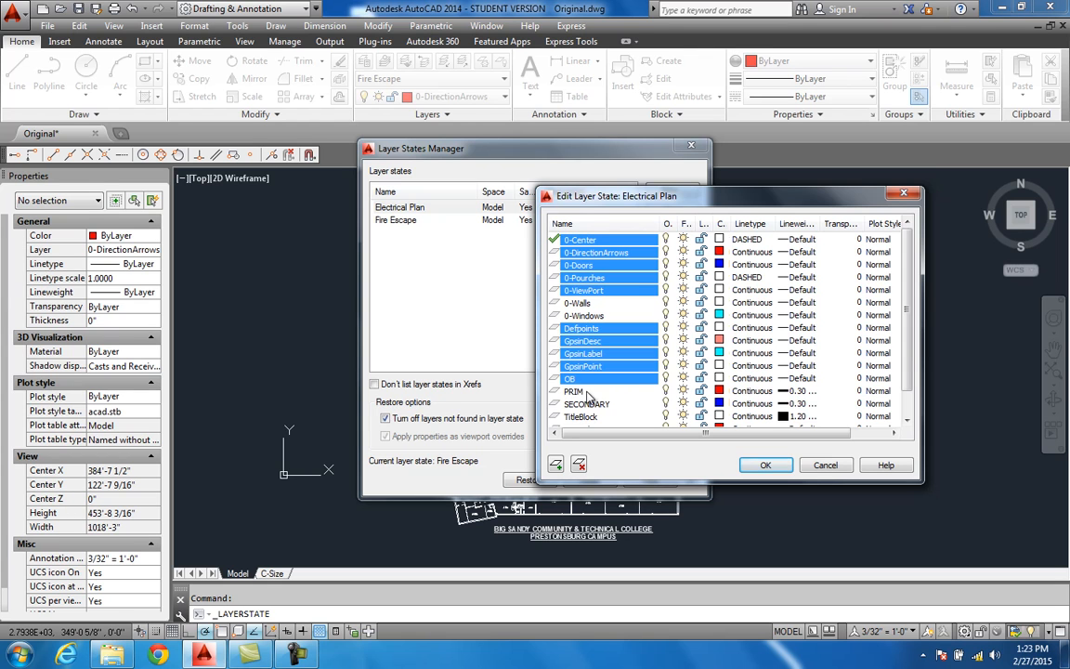
pyautogui.keyDown('ctrl'); pyautogui.click(587, 391); pyautogui.keyUp('ctrl')
pyautogui.keyDown('ctrl'); pyautogui.click(589, 404); pyautogui.keyUp('ctrl')
pyautogui.keyDown('ctrl'); pyautogui.click(591, 416); pyautogui.keyUp('ctrl')
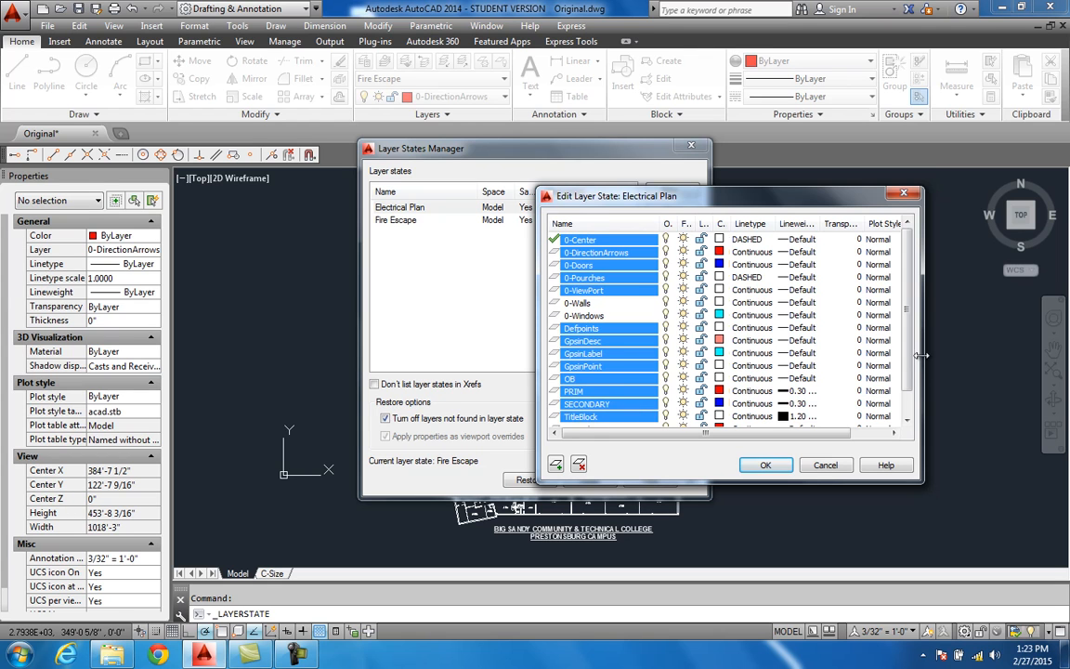
pyautogui.scroll(-1, 650, 412)
pyautogui.keyDown('ctrl'); pyautogui.click(587, 404); pyautogui.keyUp('ctrl')
pyautogui.keyDown('ctrl'); pyautogui.click(578, 416); pyautogui.keyUp('ctrl')
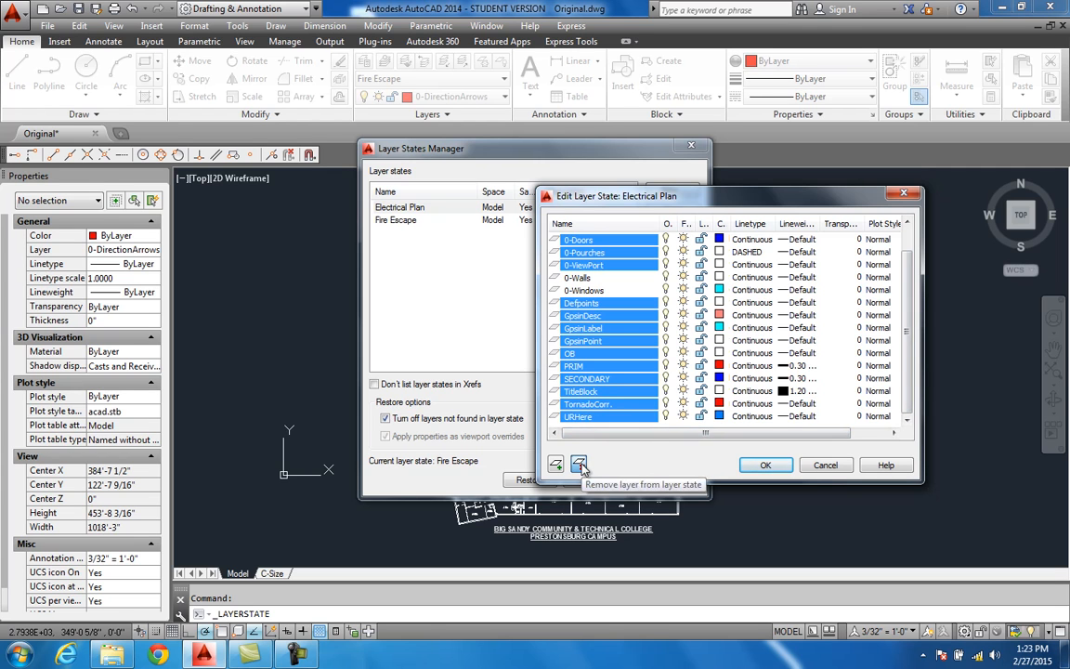
pyautogui.click(579, 465)
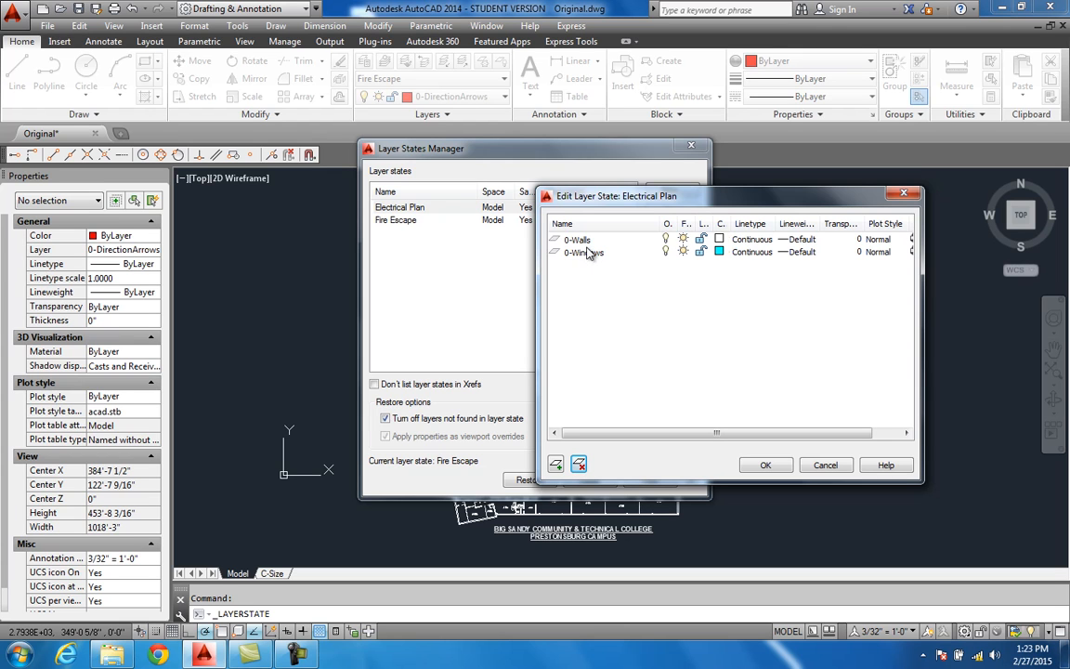
# Add the Wire and Component layers to the Electrical Plan layer state.
pyautogui.click(556, 463)
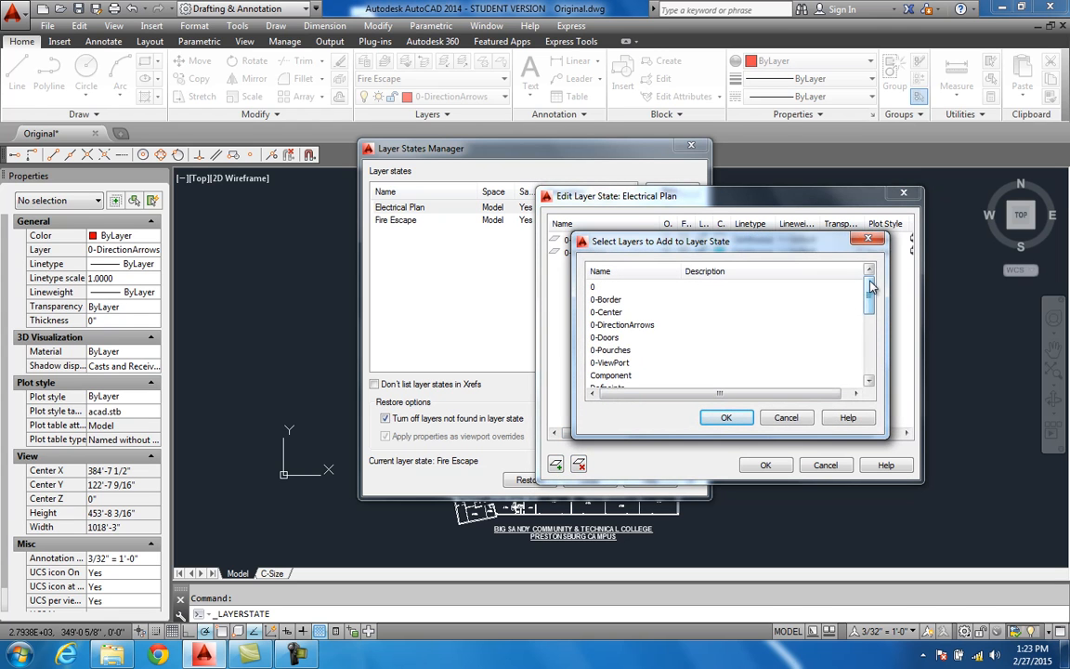
pyautogui.scroll(-5, 786, 371)
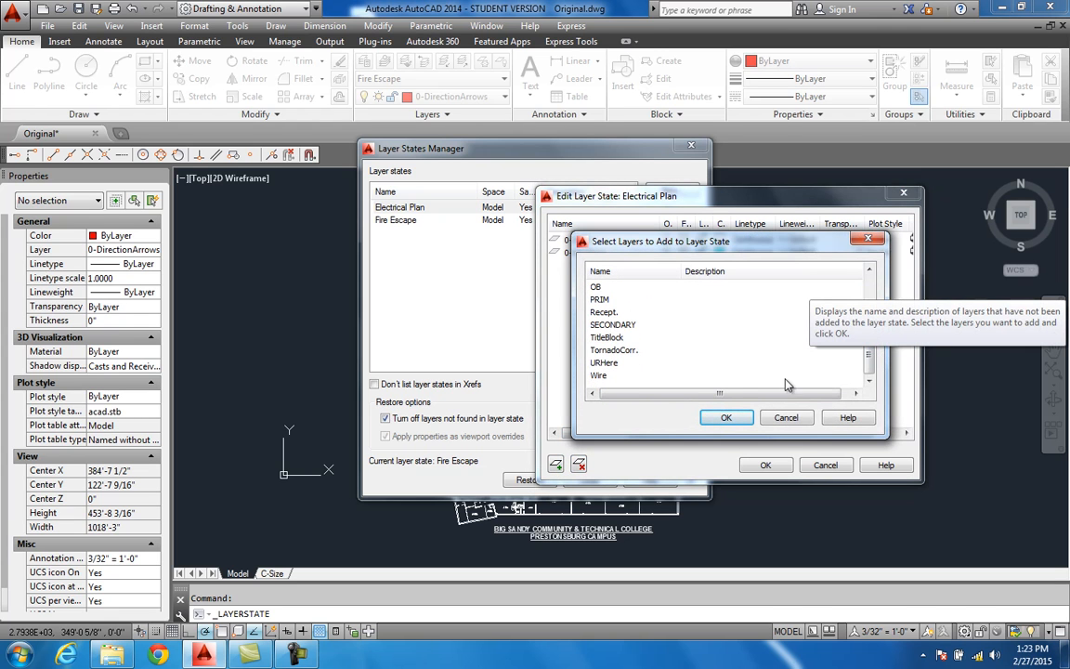
pyautogui.click(599, 376)
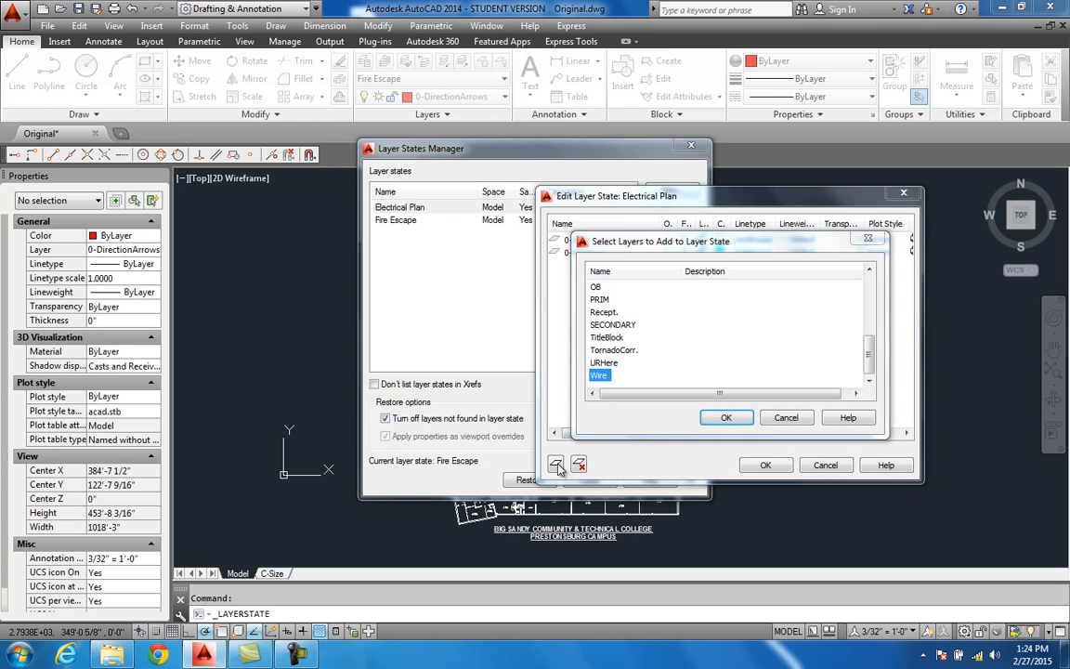
pyautogui.click(726, 418)
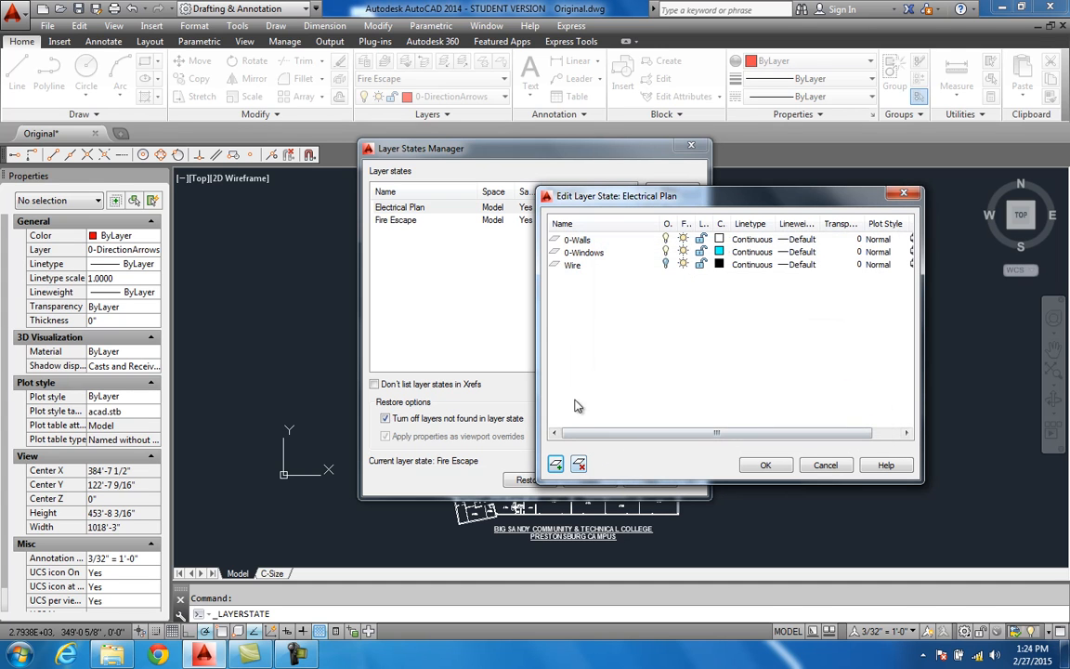
pyautogui.click(555, 463)
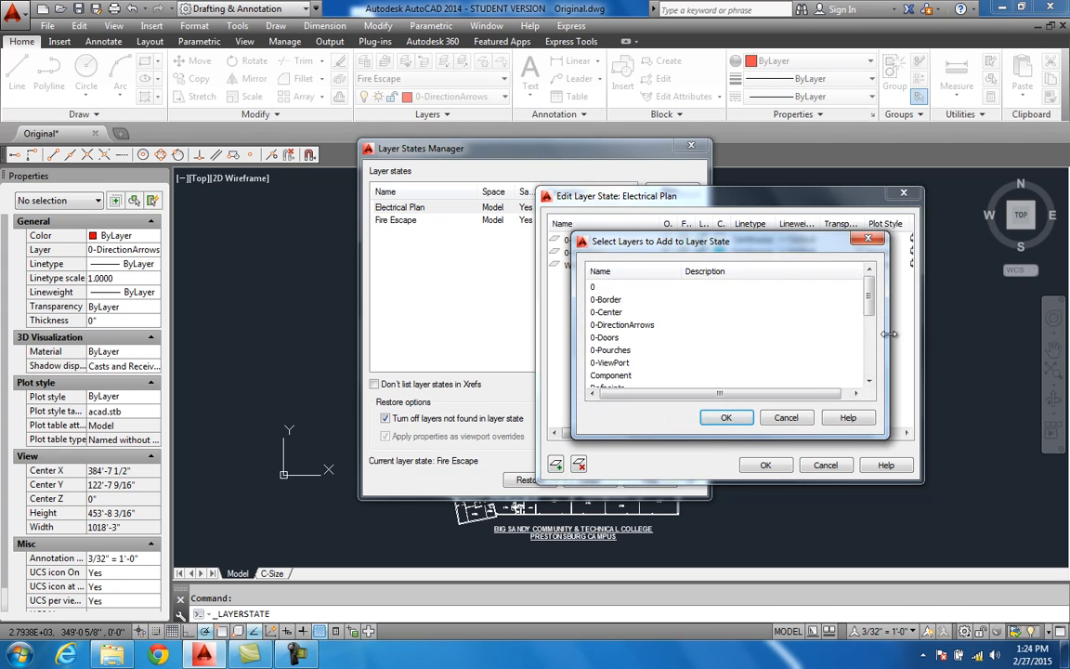
pyautogui.moveTo(870, 302); pyautogui.dragTo(870, 309)
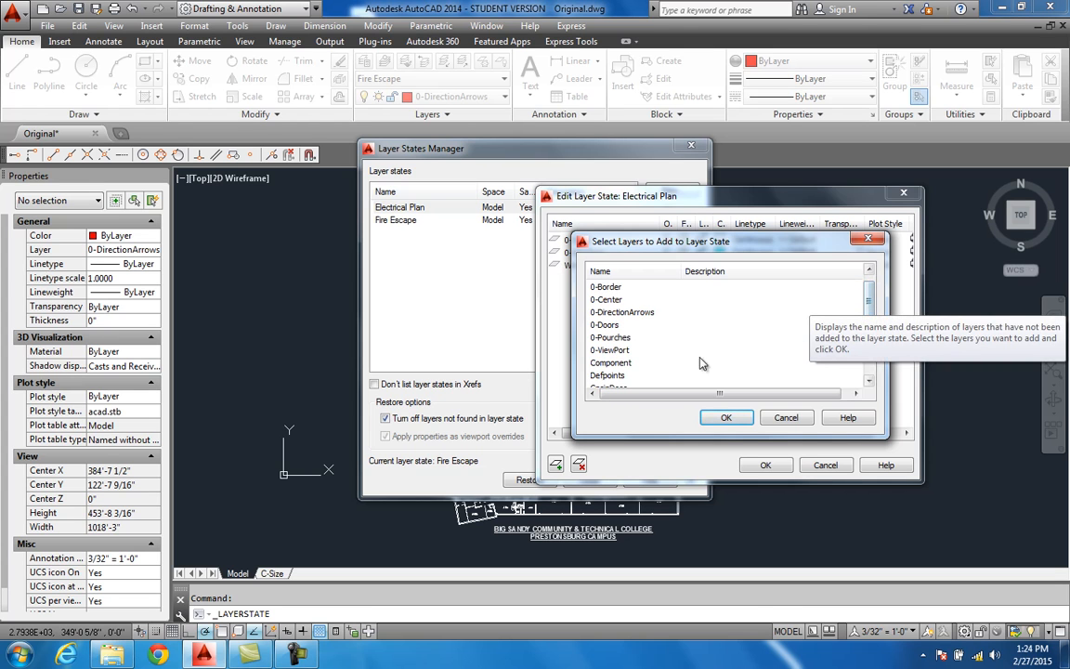
pyautogui.click(613, 362)
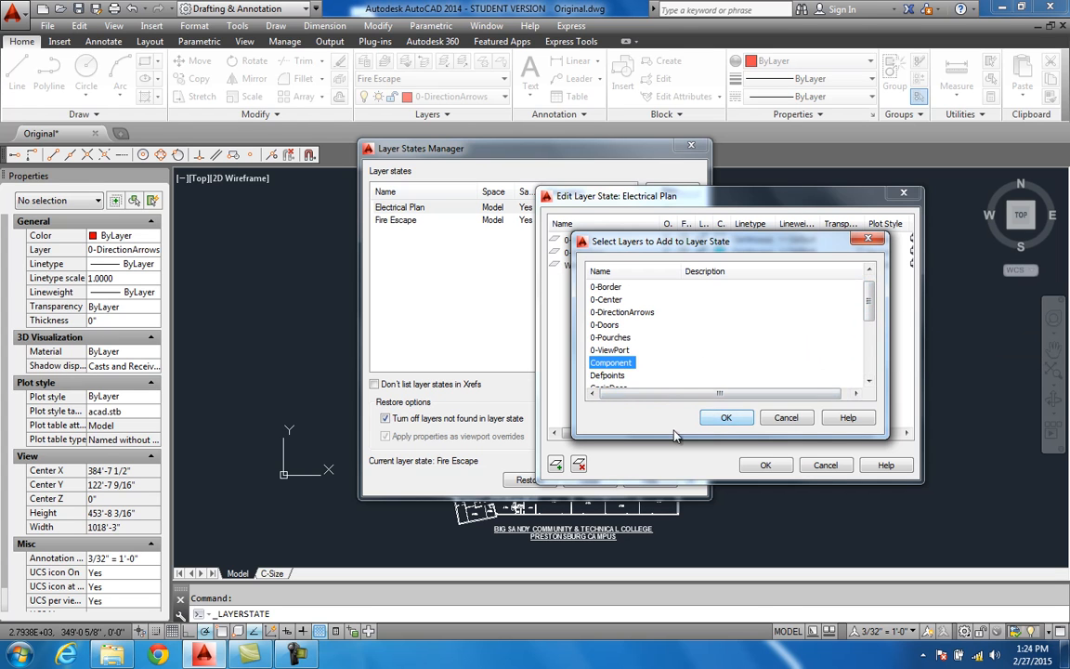
pyautogui.click(727, 418)
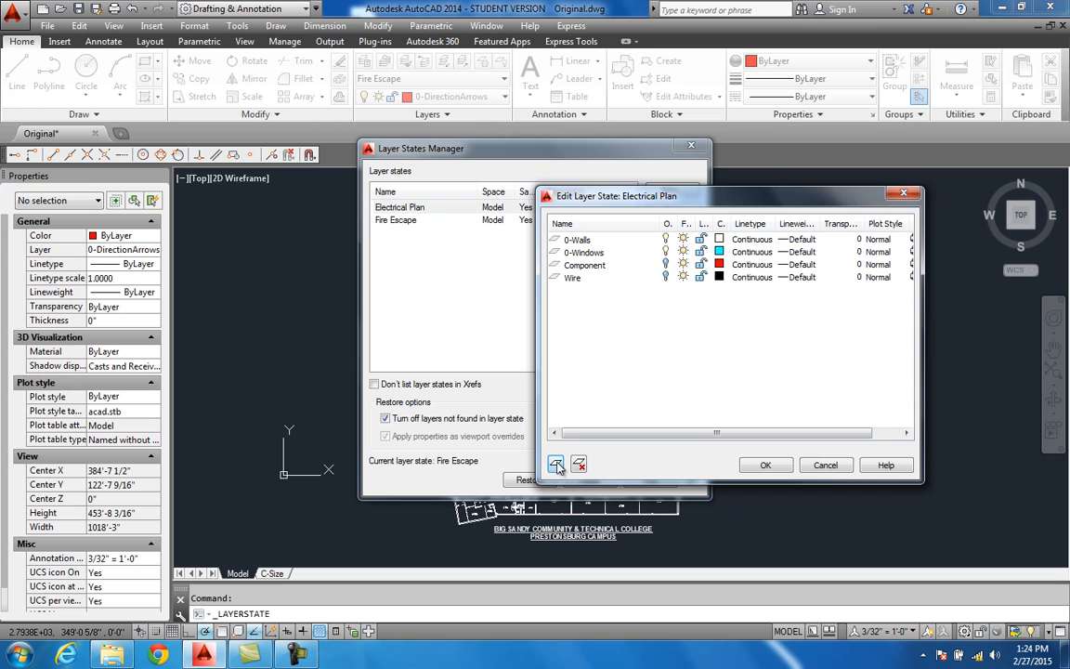
# Add the Recept. layer to the Electrical Plan layer state.
pyautogui.click(555, 464)
pyautogui.moveTo(871, 298); pyautogui.dragTo(872, 339)
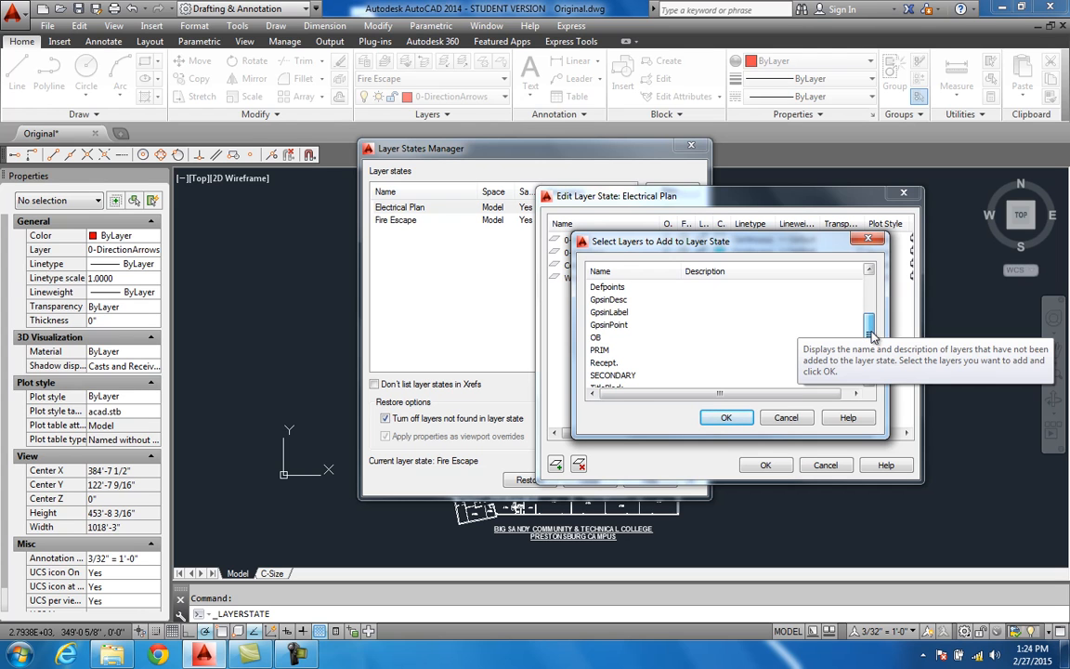
pyautogui.click(605, 362)
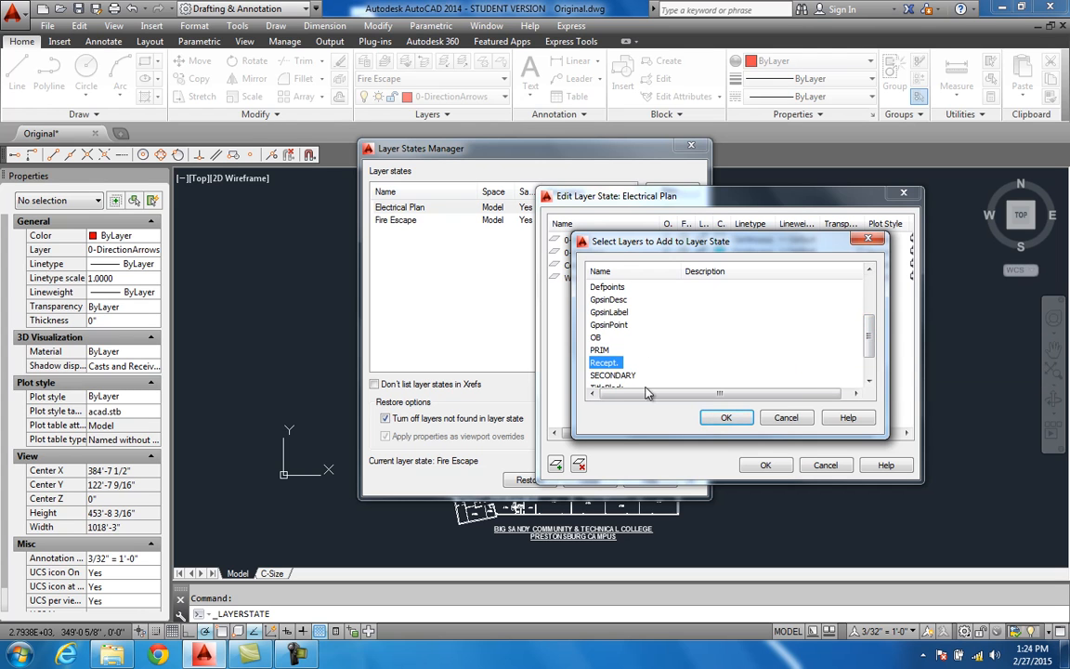
pyautogui.click(724, 417)
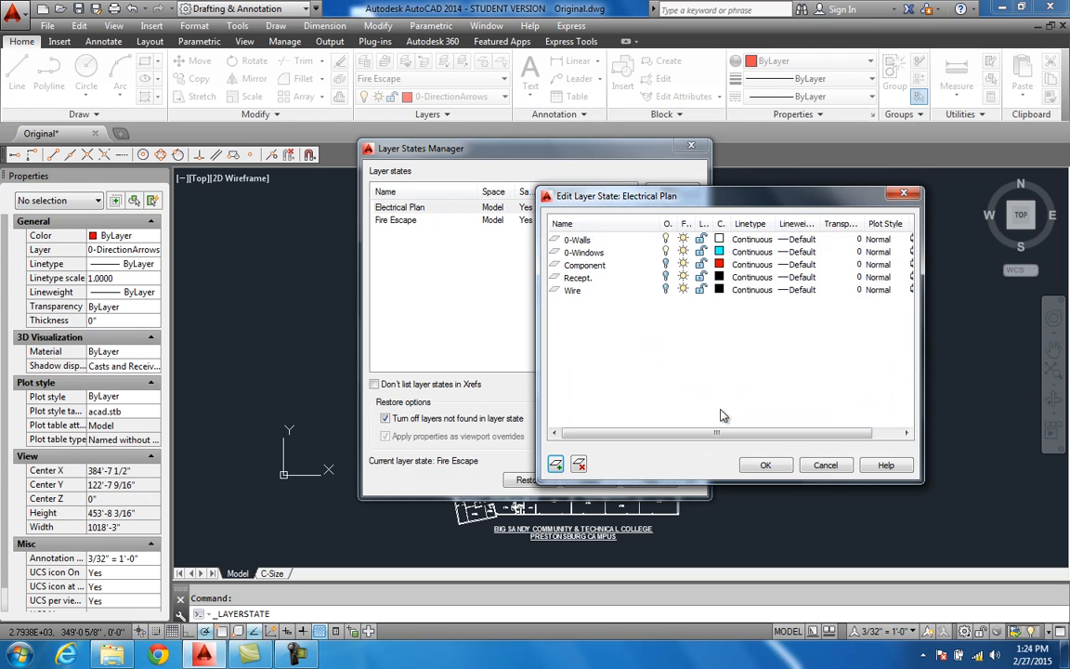
# Turn on the Component, Recept. and Wire layers in the Electrical Plan state, accept the edit and close the Layer States Manager.
pyautogui.click(667, 264)
pyautogui.click(666, 277)
pyautogui.click(666, 290)
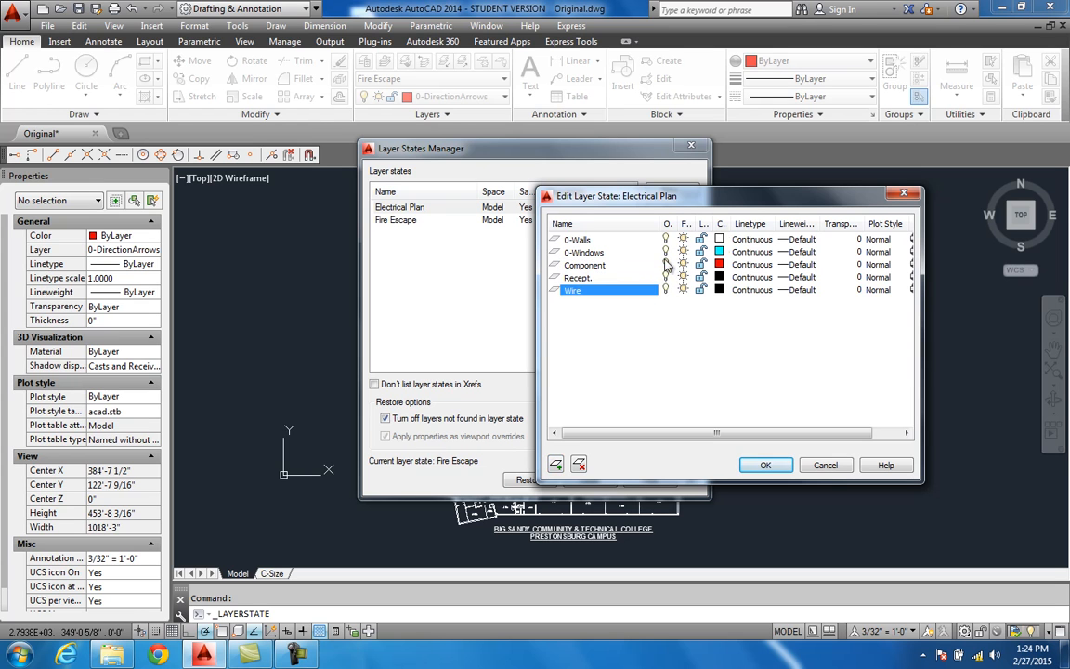
pyautogui.click(699, 342)
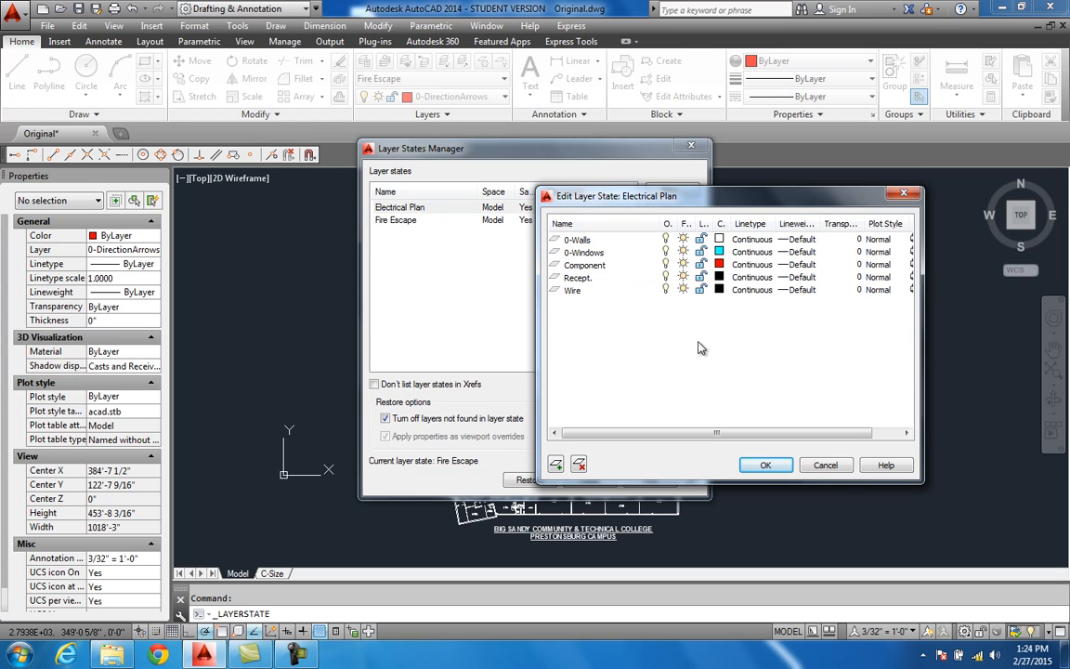
pyautogui.click(766, 466)
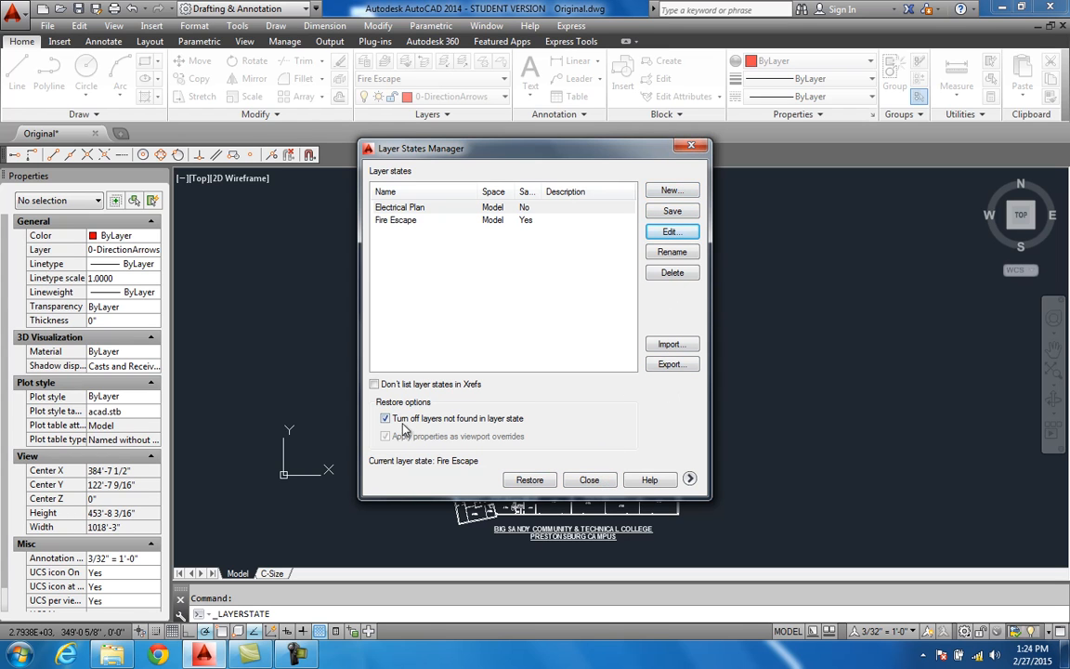
pyautogui.moveTo(390, 422)
pyautogui.click(691, 146)
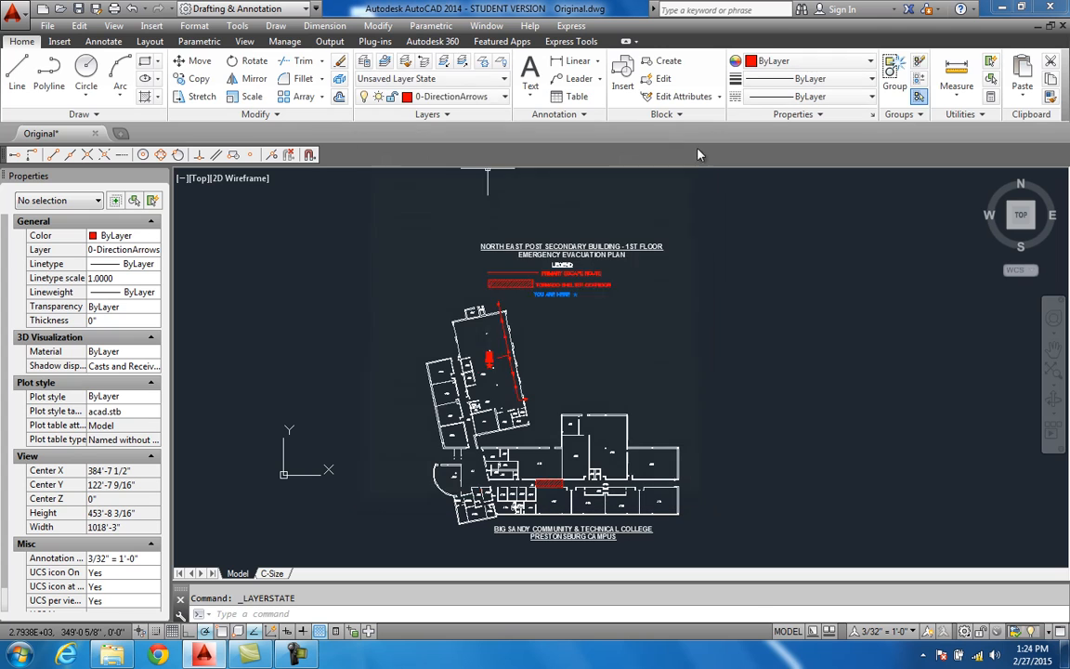
# Restore the Electrical Plan layer state, inspect the drawing and switch back to Fire Escape.
pyautogui.click(491, 81)
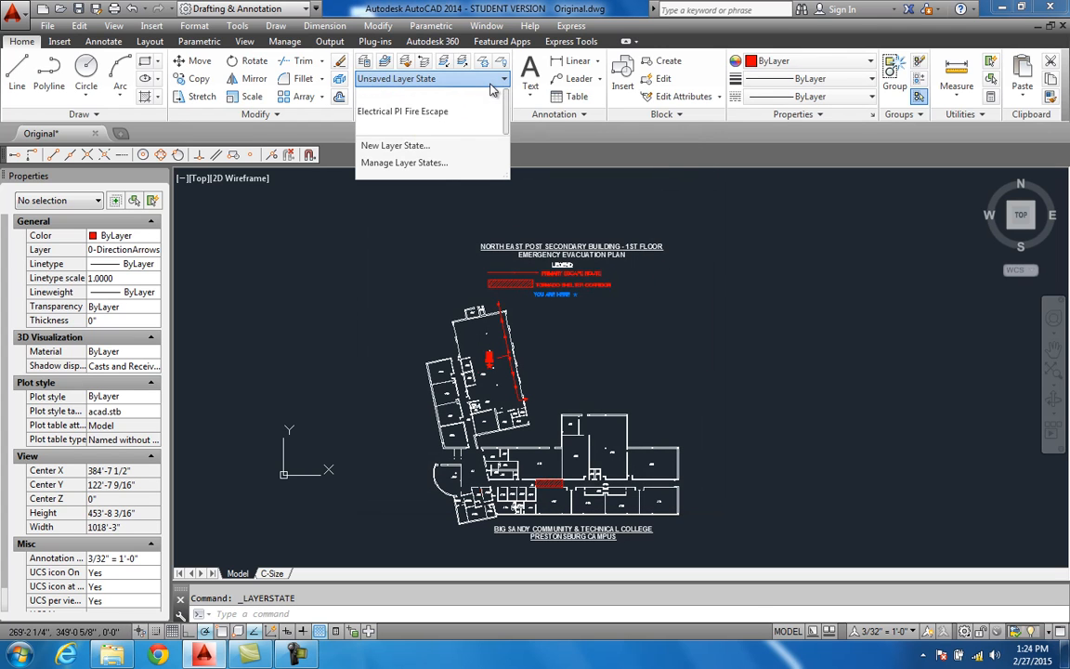
pyautogui.click(392, 113)
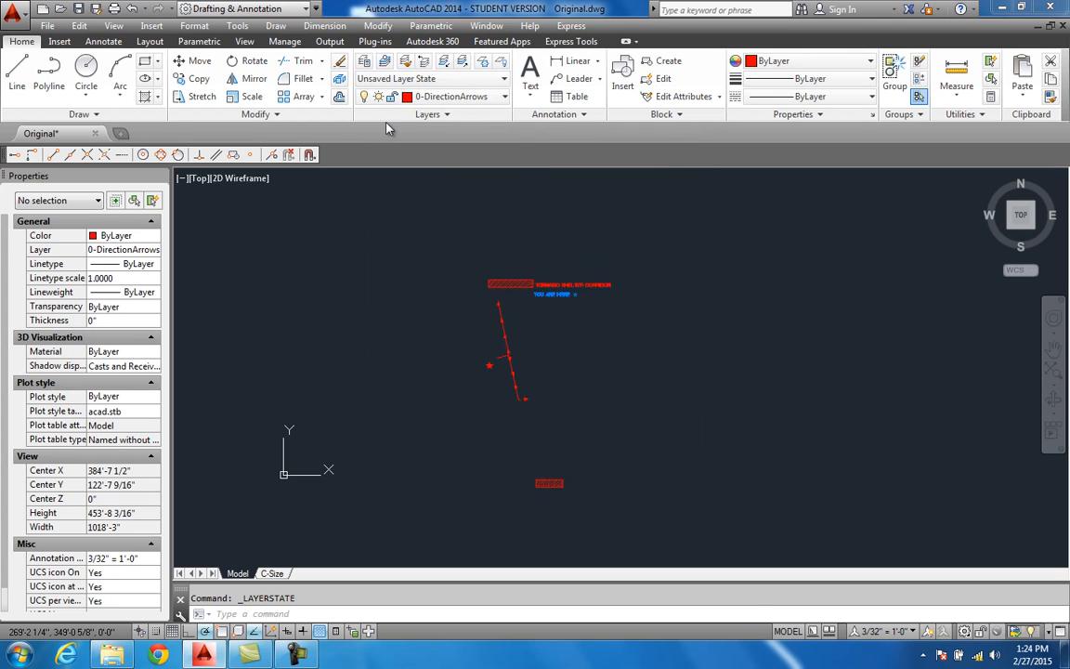
pyautogui.scroll(2, 553, 425)
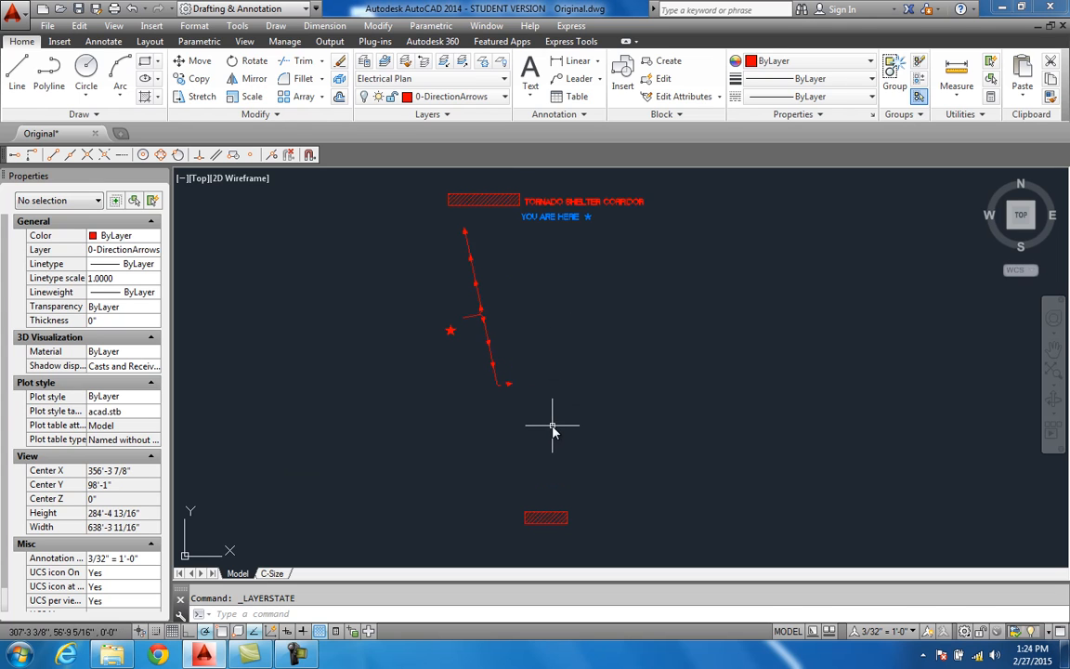
pyautogui.scroll(-2, 540, 414)
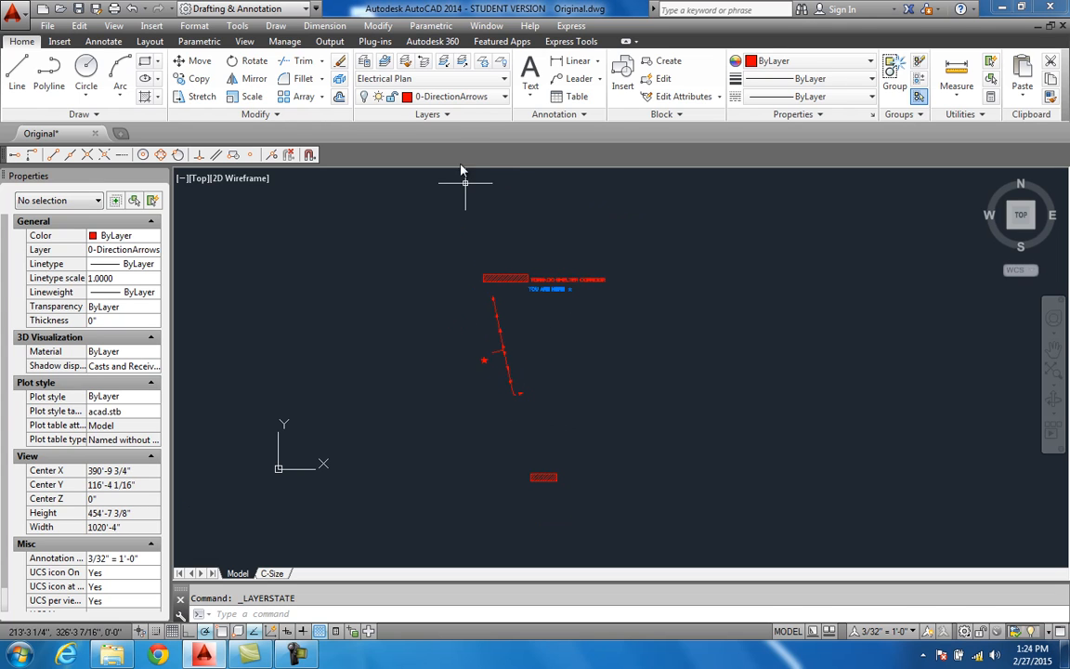
pyautogui.click(501, 78)
pyautogui.click(436, 119)
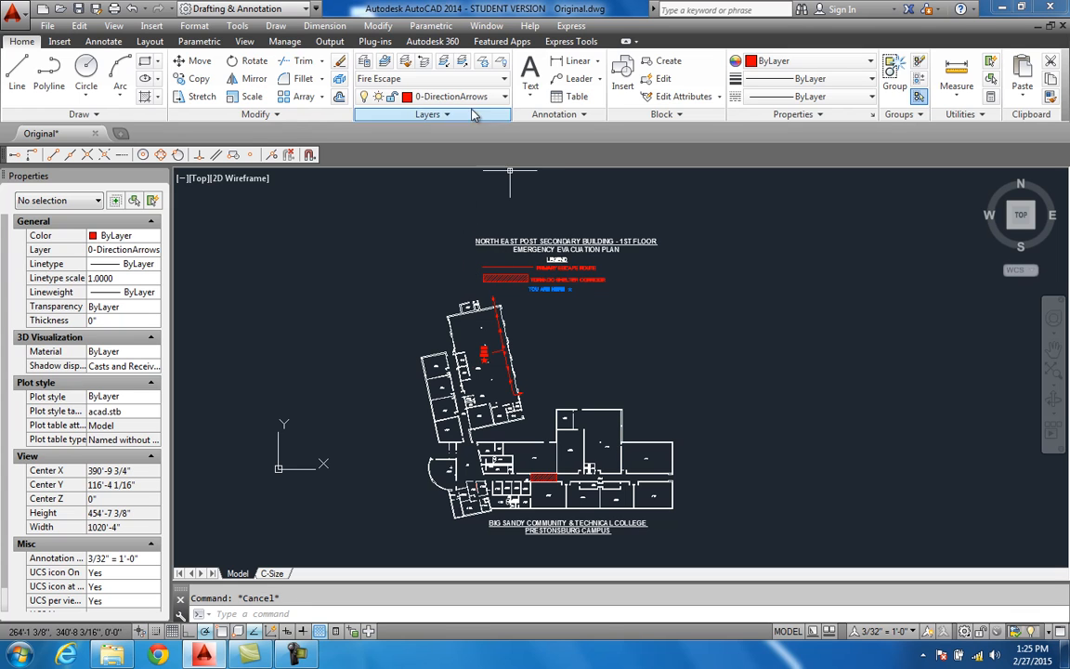
# Toggle the layer state to Electrical Plan and back to Fire Escape, and check which layer the building's upper wall line uses.
pyautogui.click(432, 79)
pyautogui.click(394, 113)
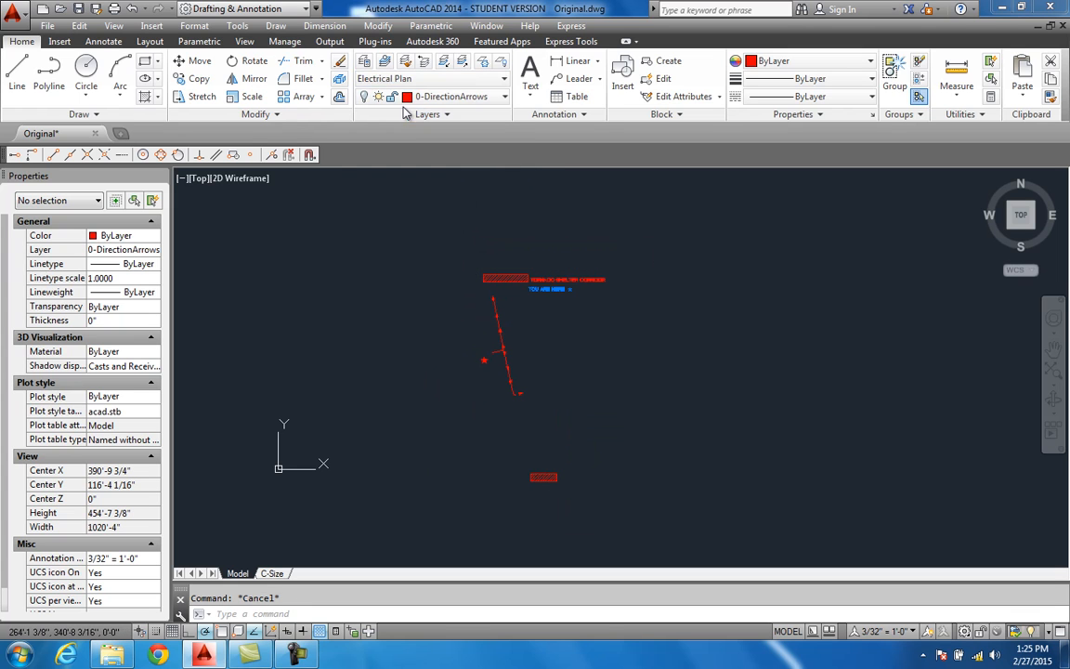
pyautogui.click(442, 81)
pyautogui.click(428, 114)
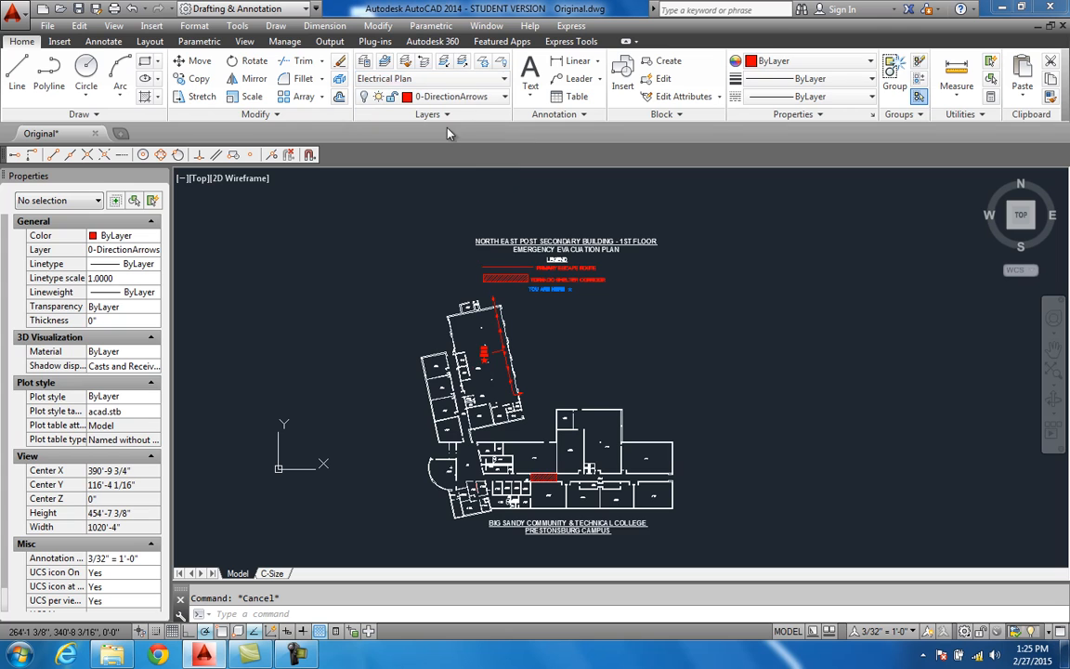
pyautogui.click(459, 317)
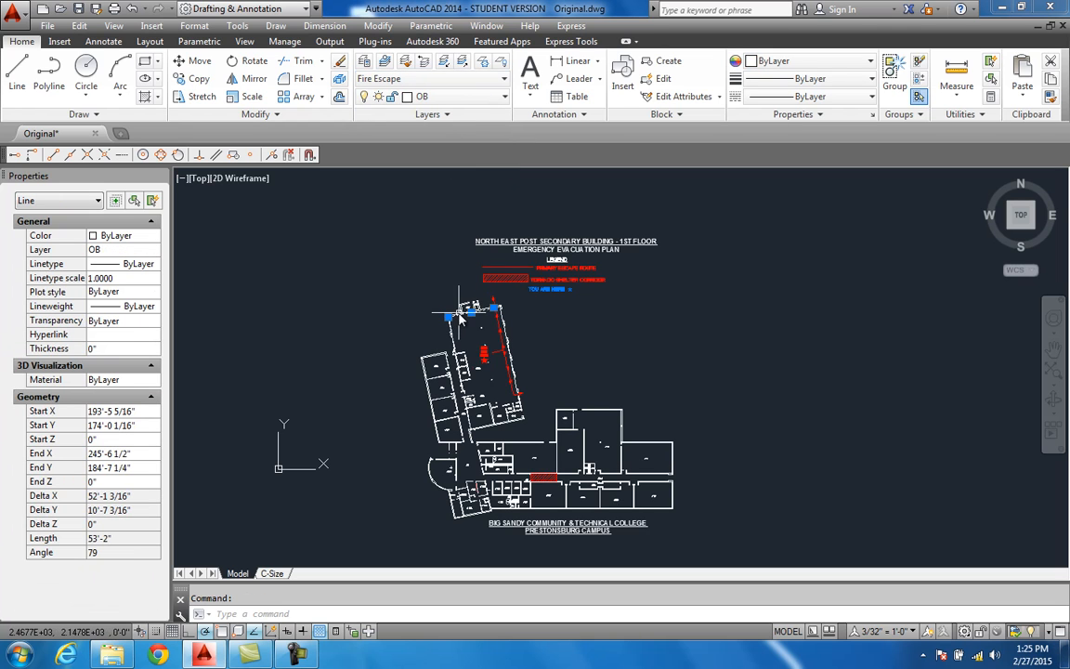
pyautogui.press('Escape')
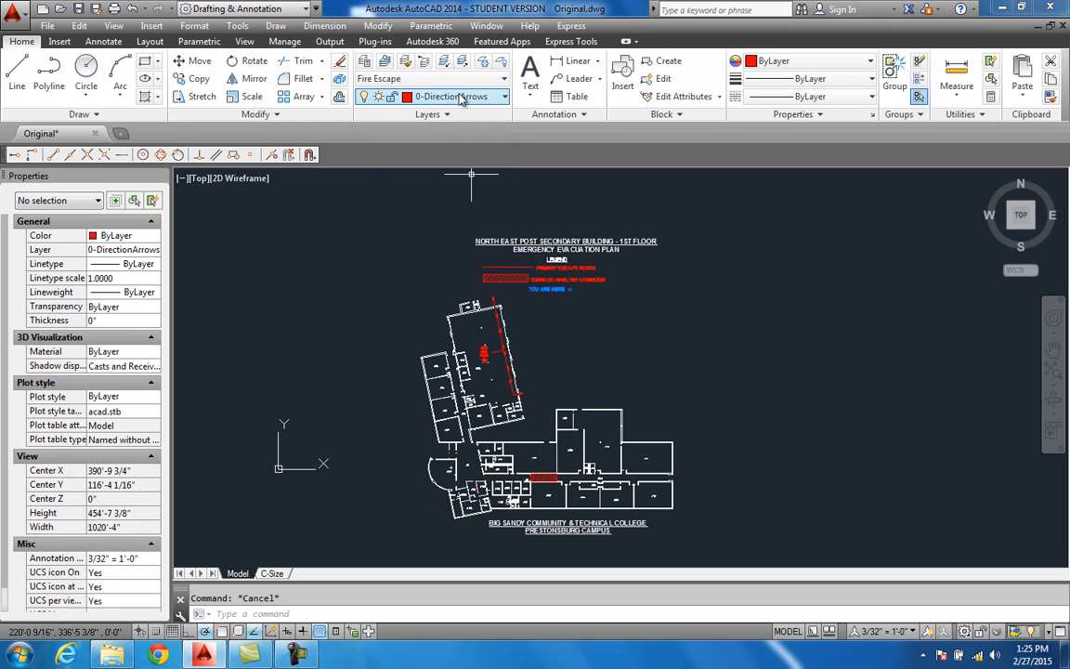
# Compare the Electrical Plan and Fire Escape states again and check the layer of the upper wall line of room J 119.
pyautogui.click(415, 78)
pyautogui.click(398, 113)
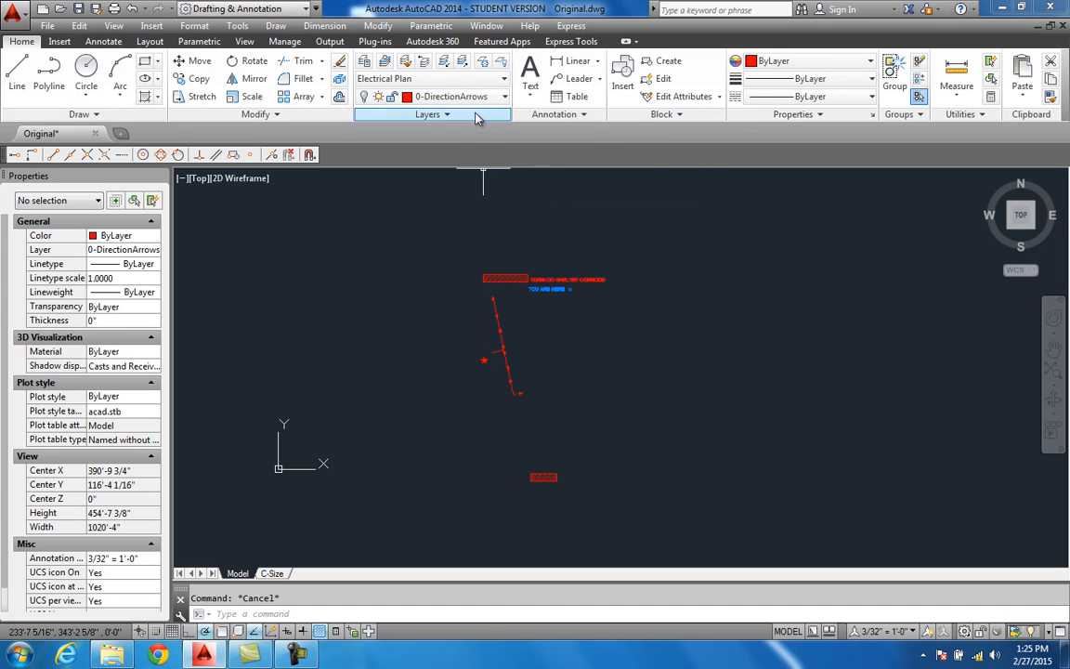
pyautogui.click(476, 80)
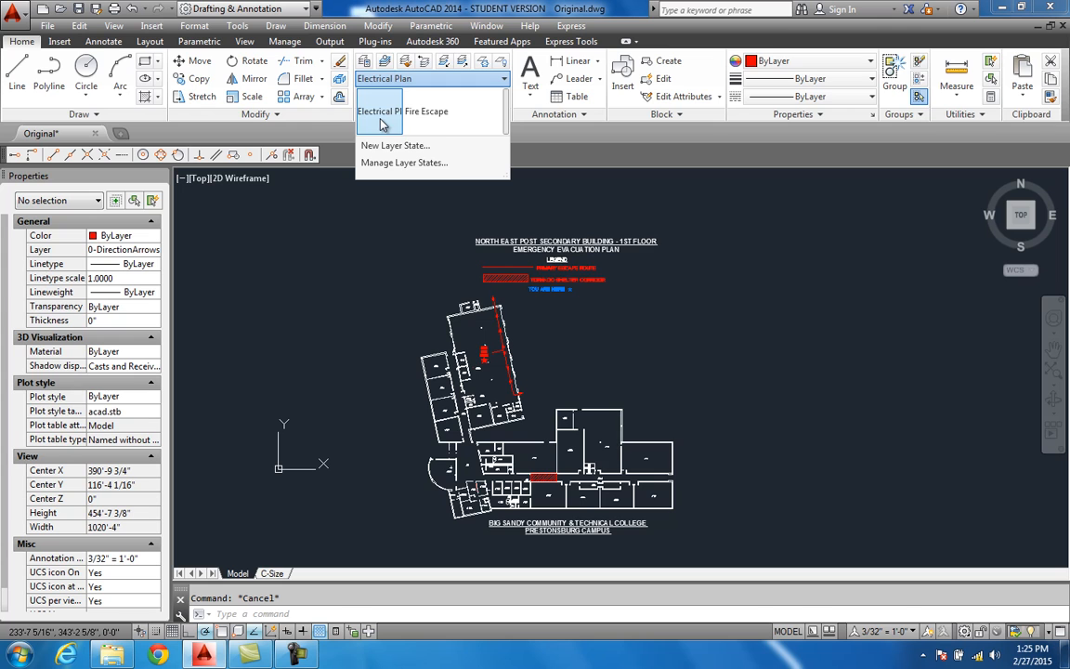
pyautogui.click(424, 114)
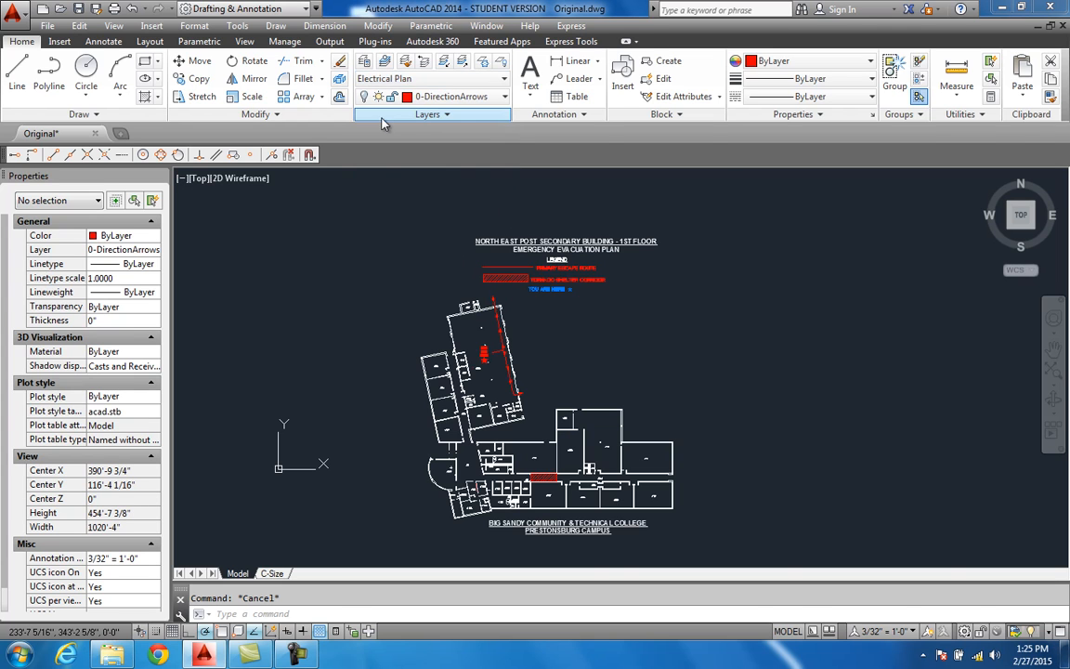
pyautogui.scroll(6, 434, 302)
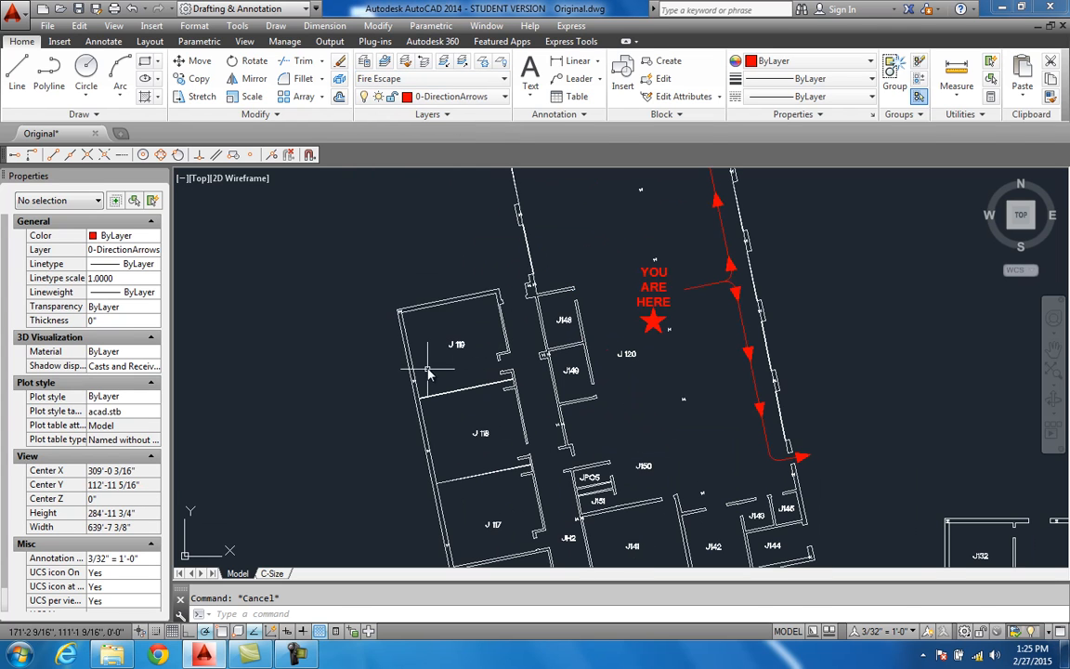
pyautogui.click(432, 308)
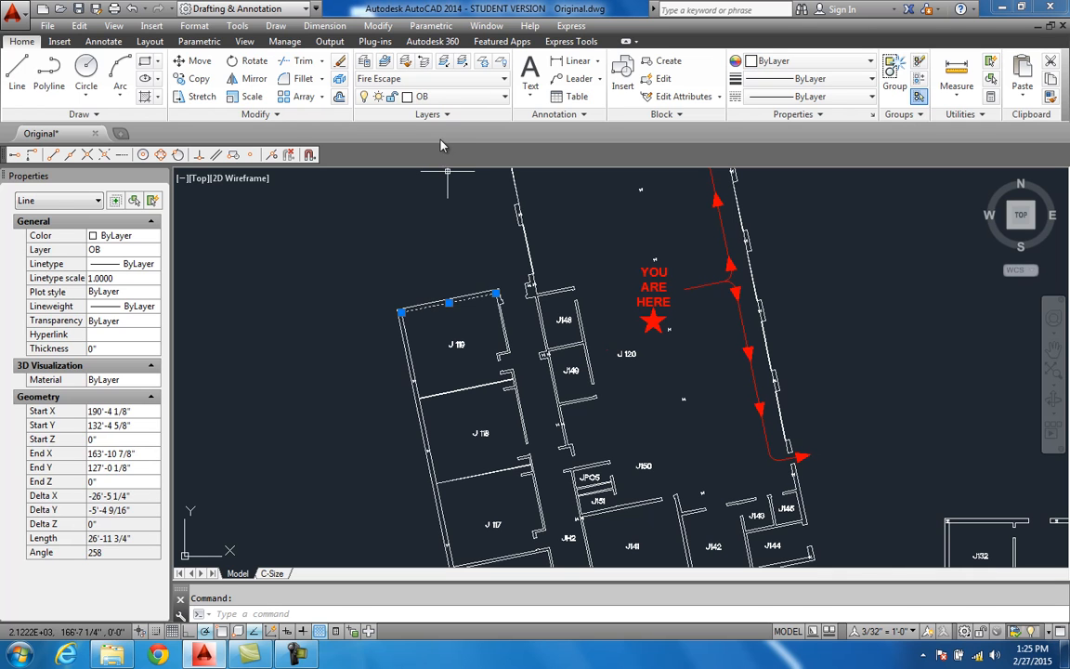
pyautogui.press('Escape')
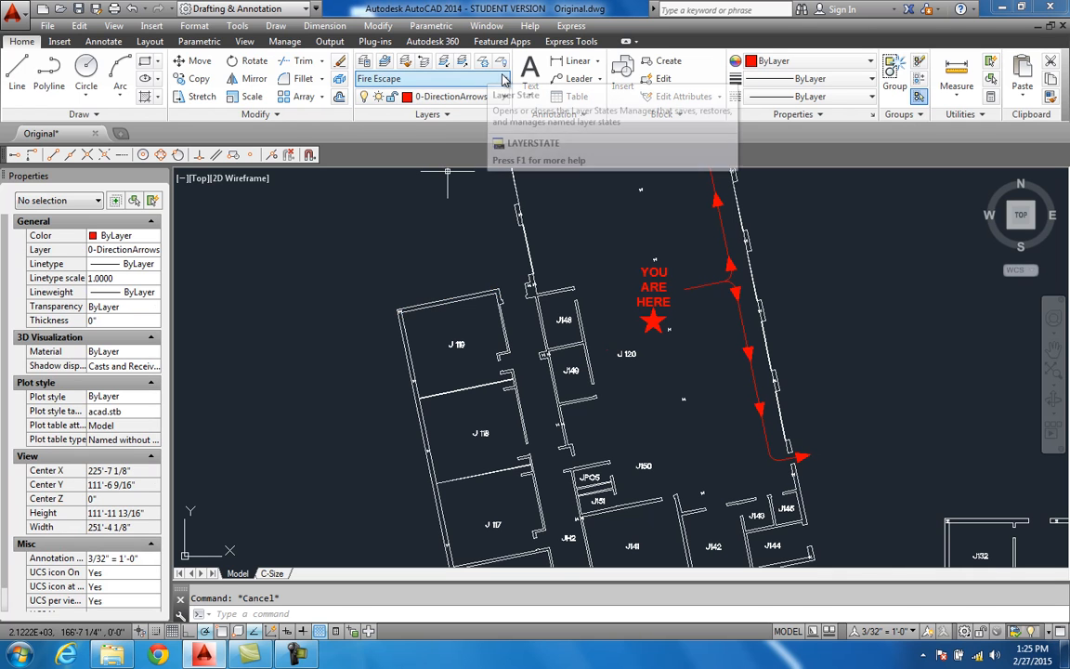
# Restore the Electrical Plan layer state, open it for editing and add the OB layer to it.
pyautogui.click(491, 80)
pyautogui.click(381, 112)
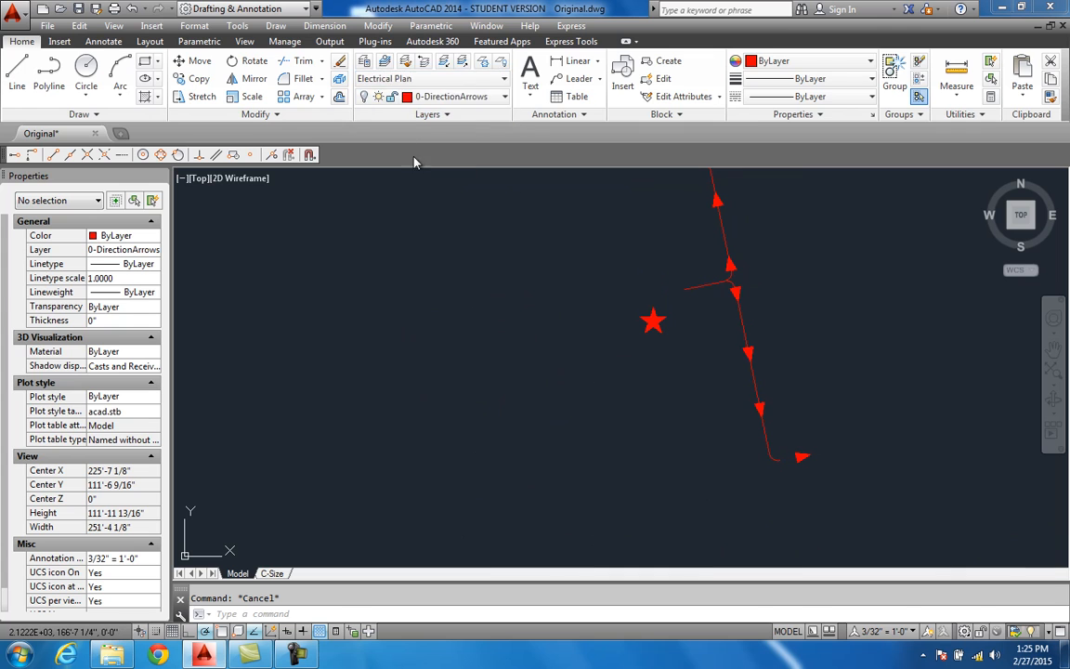
pyautogui.click(494, 80)
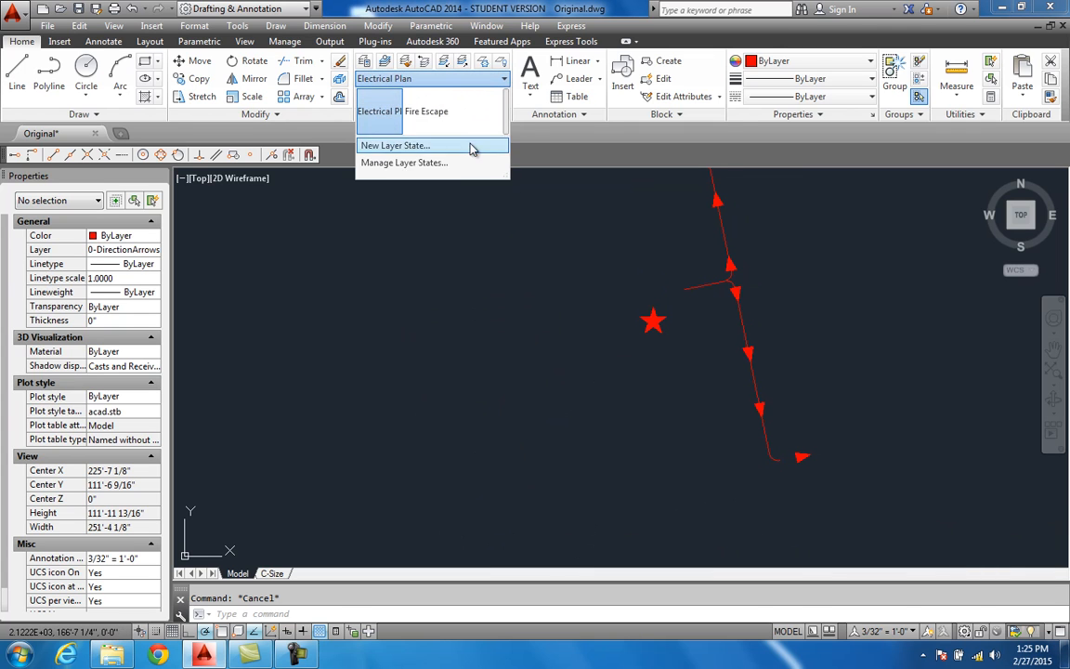
pyautogui.click(469, 163)
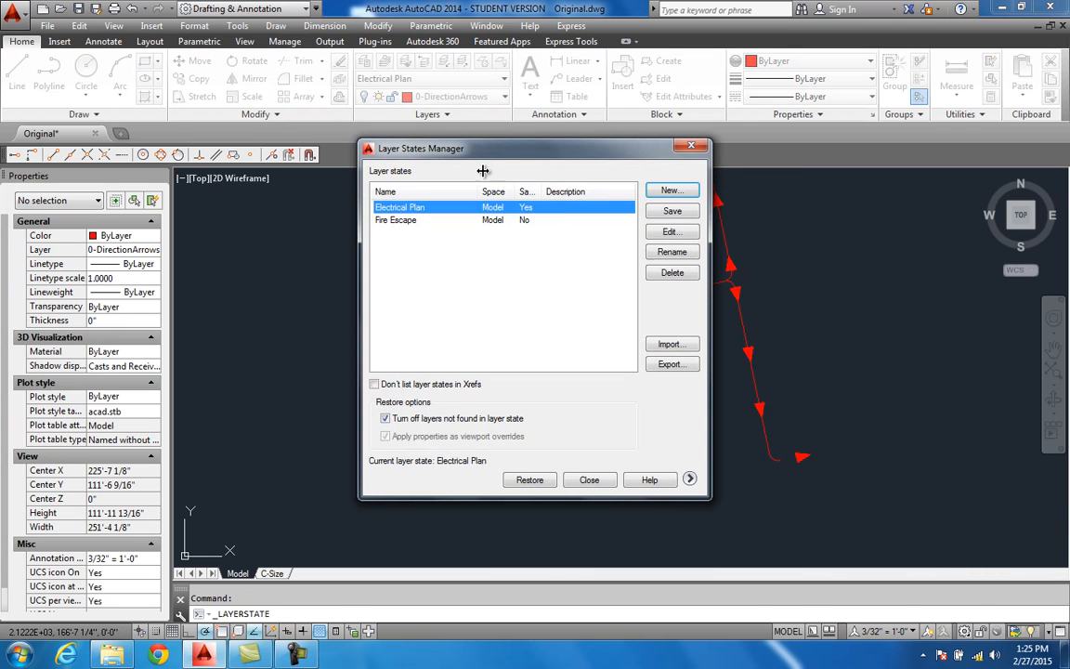
pyautogui.click(669, 233)
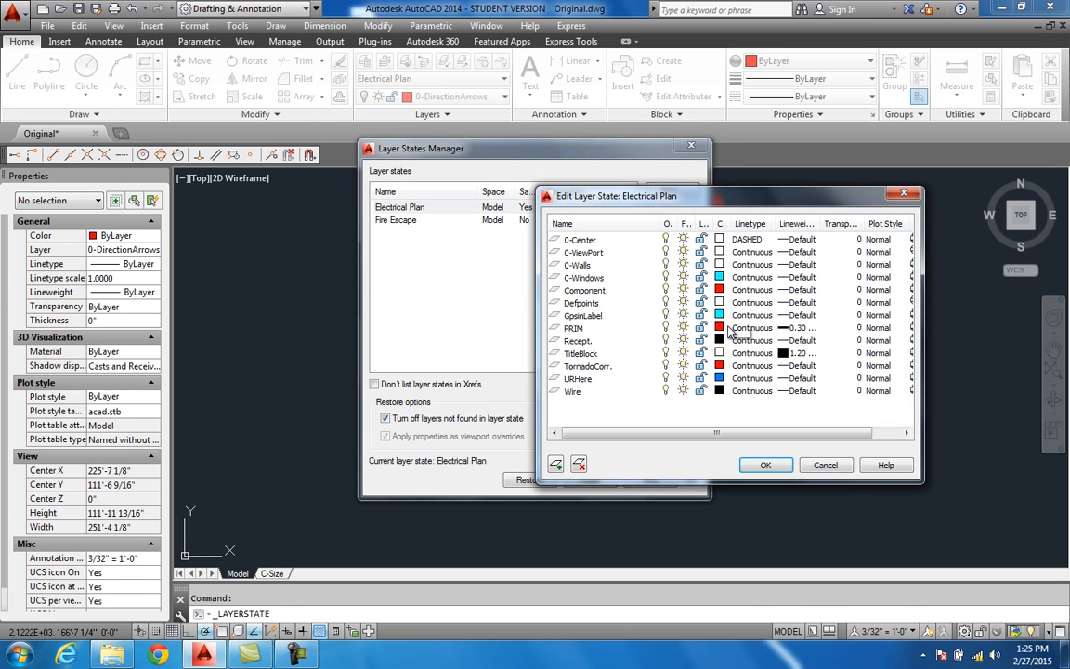
pyautogui.click(558, 464)
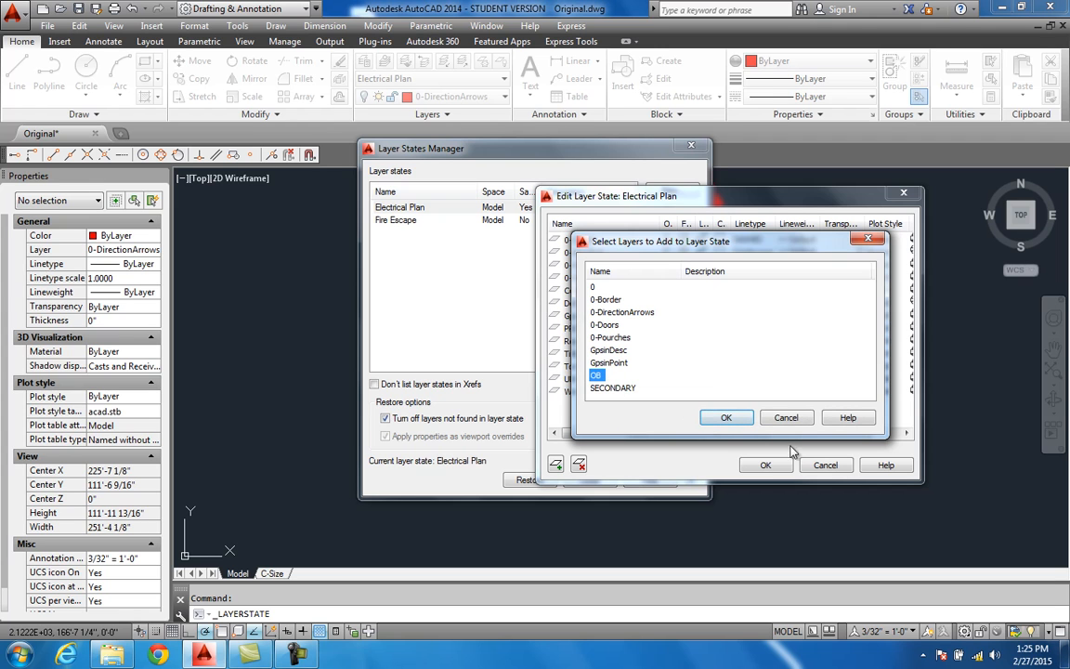
pyautogui.click(727, 421)
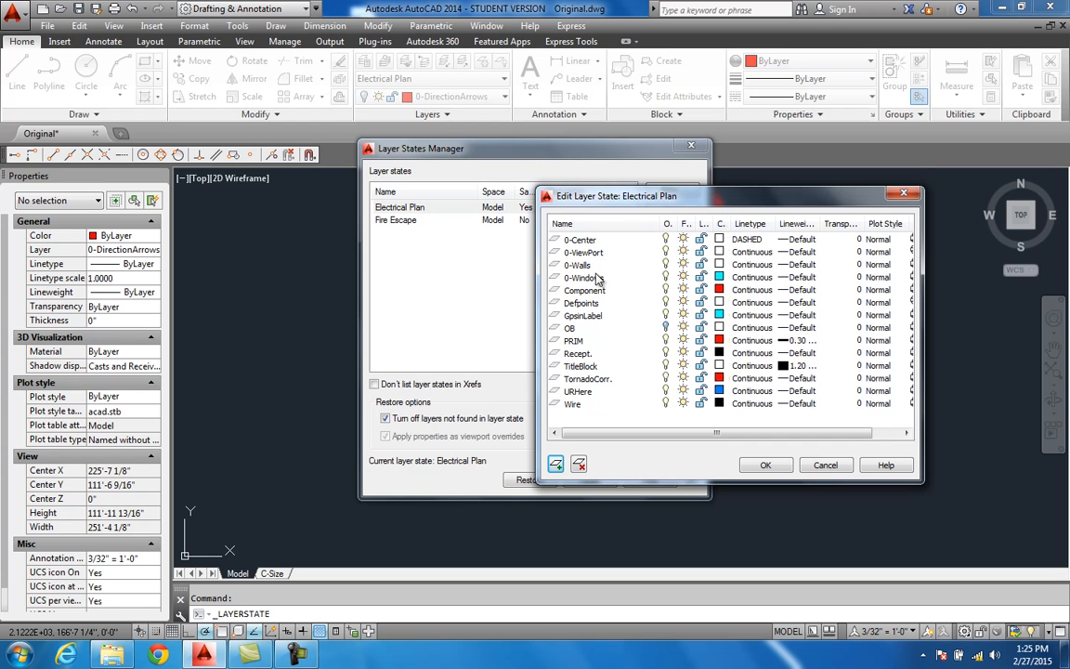
# Remove the 0-Center, Component, Defpoints, PRIM, TitleBlock and TornadoCorr. layers from the Electrical Plan state, accept the edit and close the Layer States Manager.
pyautogui.click(585, 392)
pyautogui.keyDown('shift'); pyautogui.click(585, 366); pyautogui.keyUp('shift')
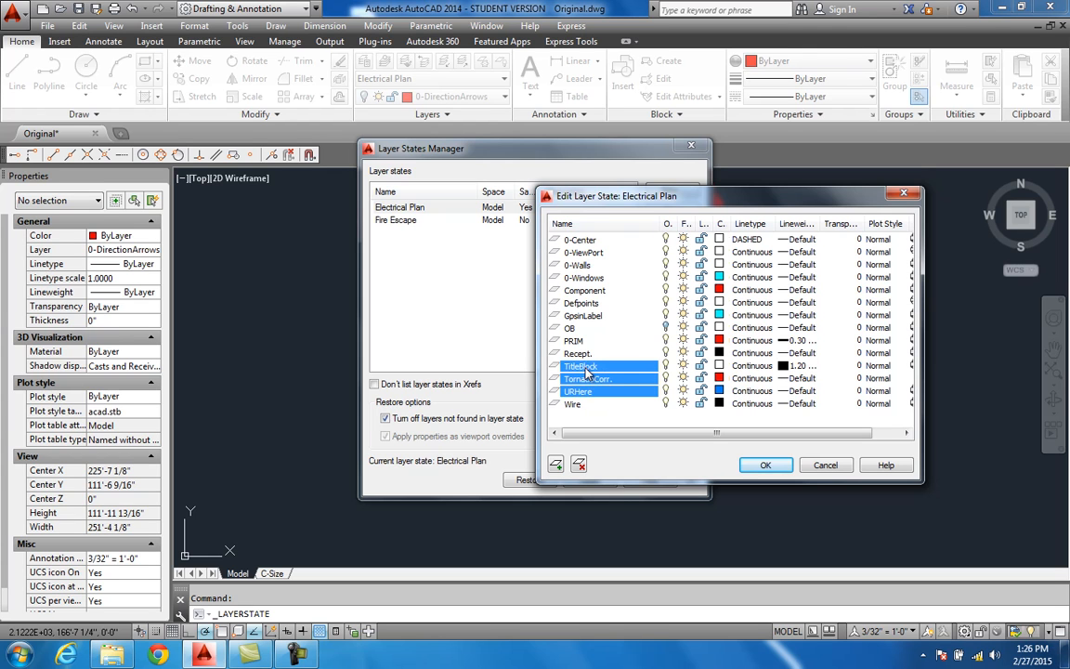
pyautogui.keyDown('ctrl'); pyautogui.click(574, 340); pyautogui.keyUp('ctrl')
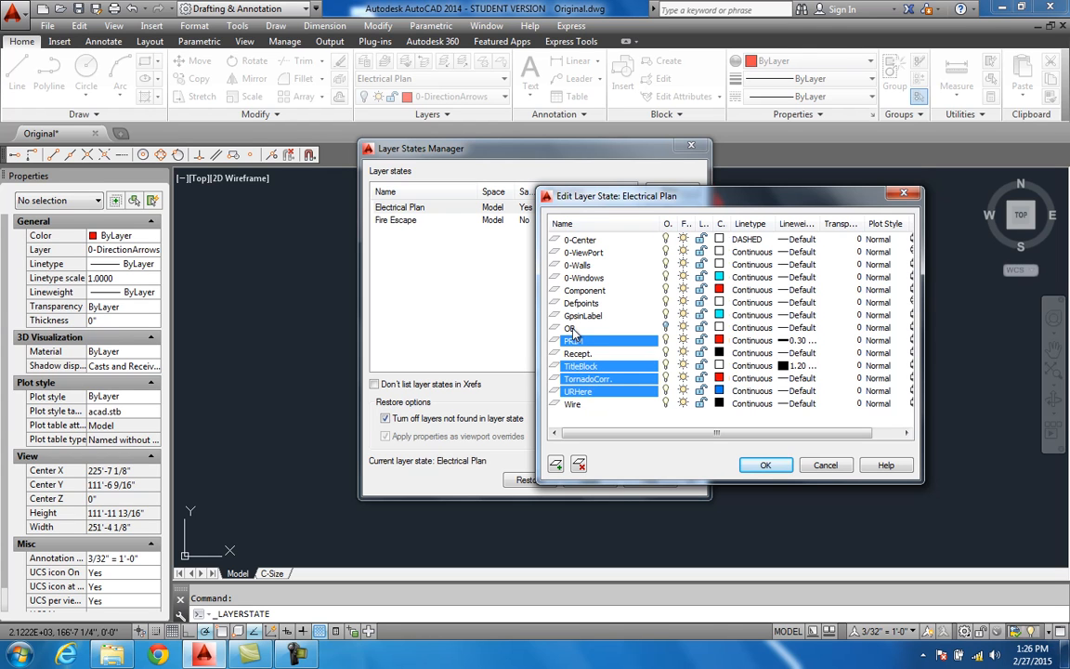
pyautogui.keyDown('ctrl'); pyautogui.click(583, 316); pyautogui.keyUp('ctrl')
pyautogui.keyDown('ctrl'); pyautogui.click(582, 302); pyautogui.keyUp('ctrl')
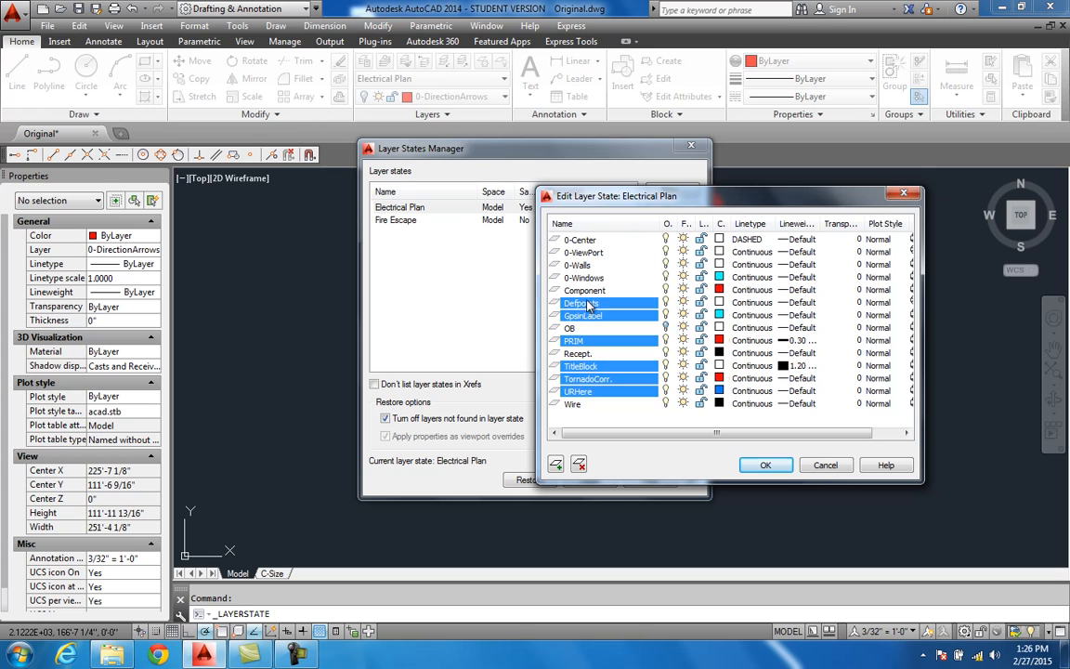
pyautogui.keyDown('ctrl'); pyautogui.click(590, 290); pyautogui.keyUp('ctrl')
pyautogui.keyDown('ctrl'); pyautogui.click(591, 253); pyautogui.keyUp('ctrl')
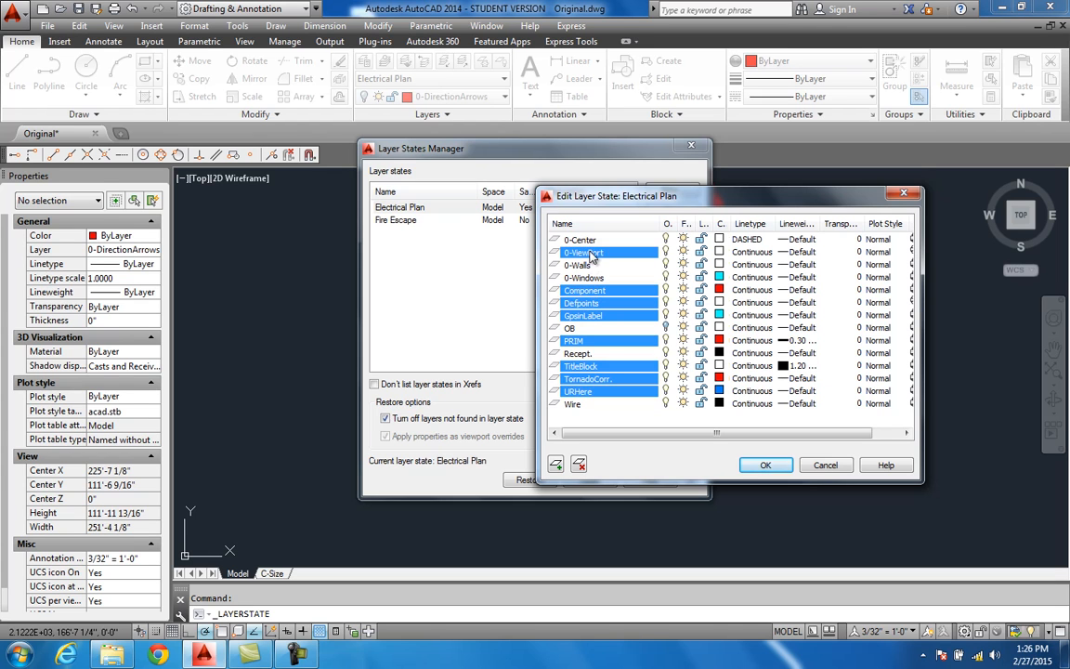
pyautogui.keyDown('ctrl'); pyautogui.click(596, 244); pyautogui.keyUp('ctrl')
pyautogui.keyDown('ctrl'); pyautogui.click(595, 243); pyautogui.keyUp('ctrl')
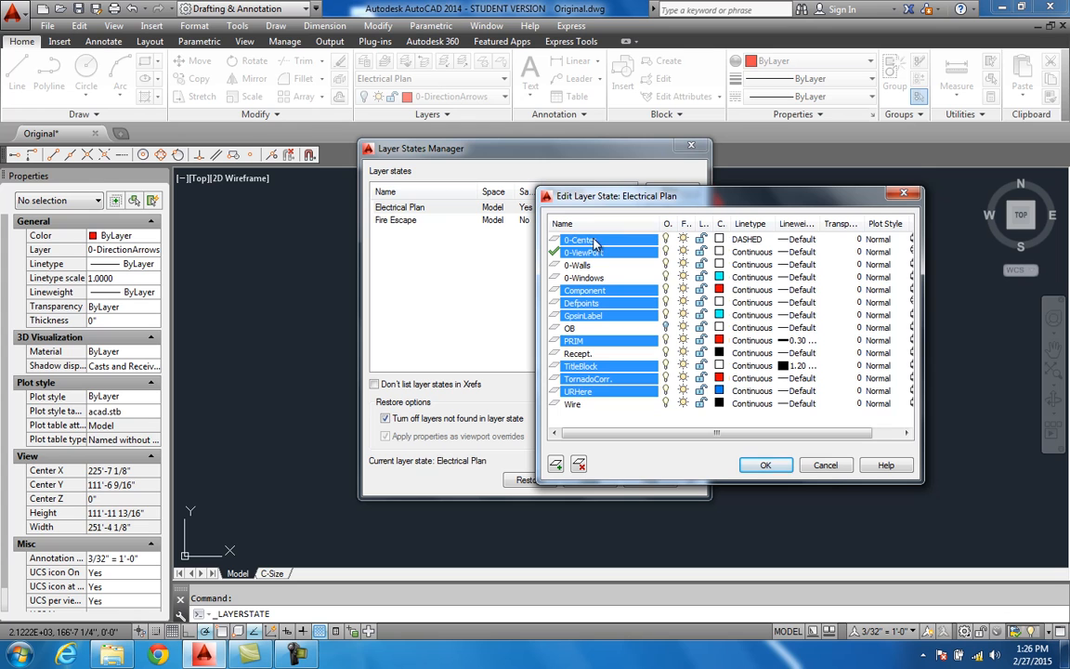
pyautogui.click(576, 465)
pyautogui.click(765, 465)
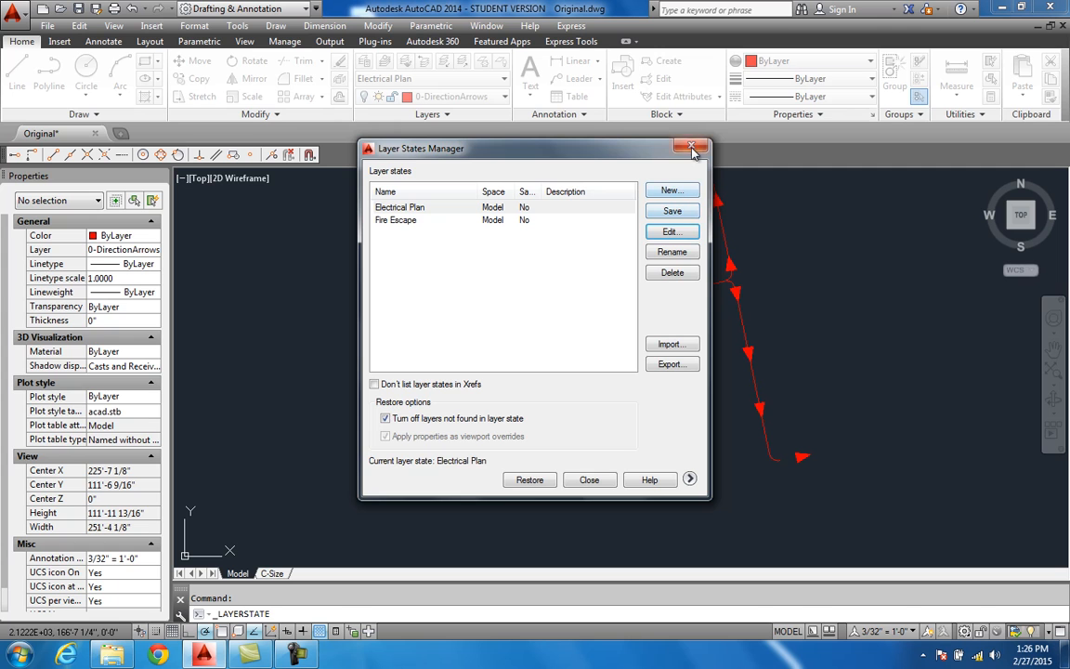
pyautogui.click(691, 149)
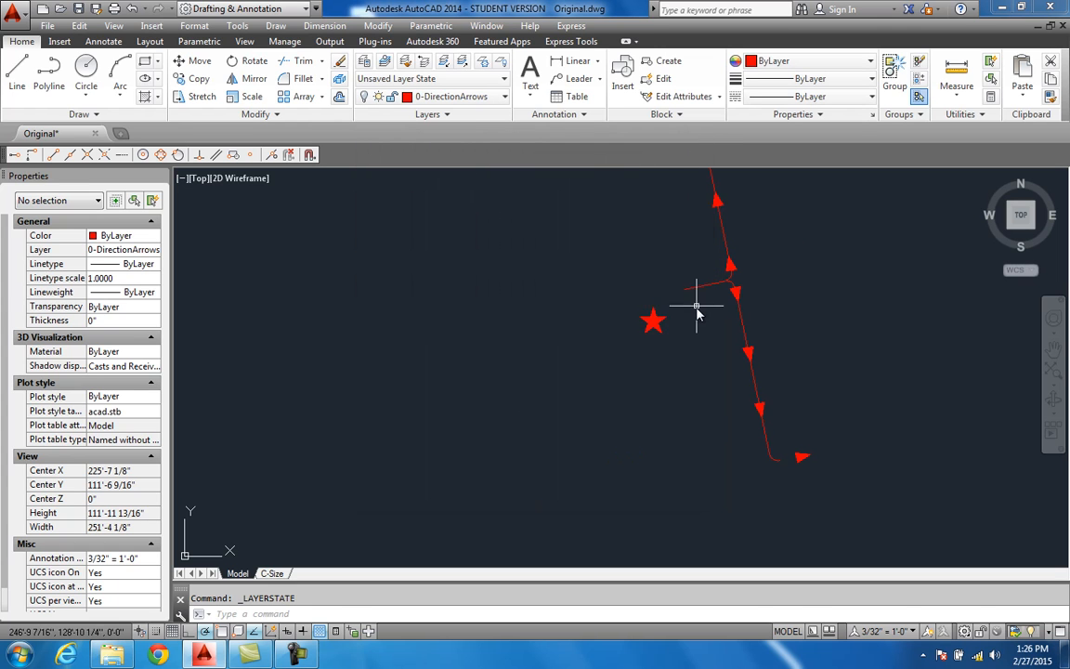
# Restore the edited Electrical Plan layer state and inspect which objects it displays.
pyautogui.scroll(-5, 692, 358)
pyautogui.scroll(-2, 692, 354)
pyautogui.moveTo(692, 354); pyautogui.dragTo(553, 345, button='middle')
pyautogui.scroll(4, 635, 359)
pyautogui.click(432, 79)
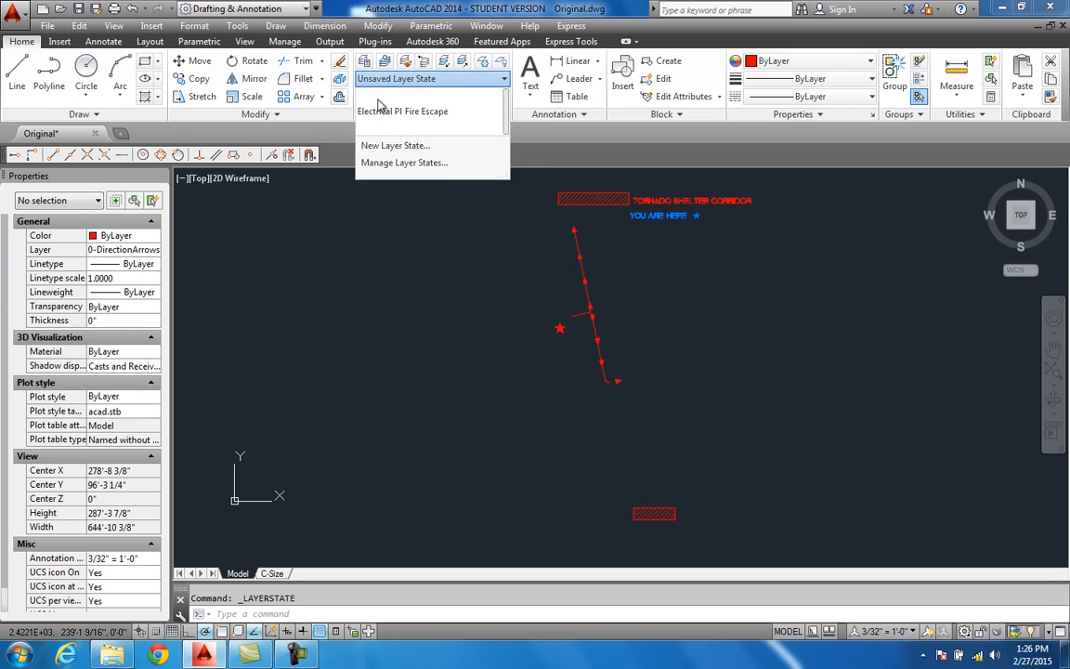
pyautogui.click(380, 126)
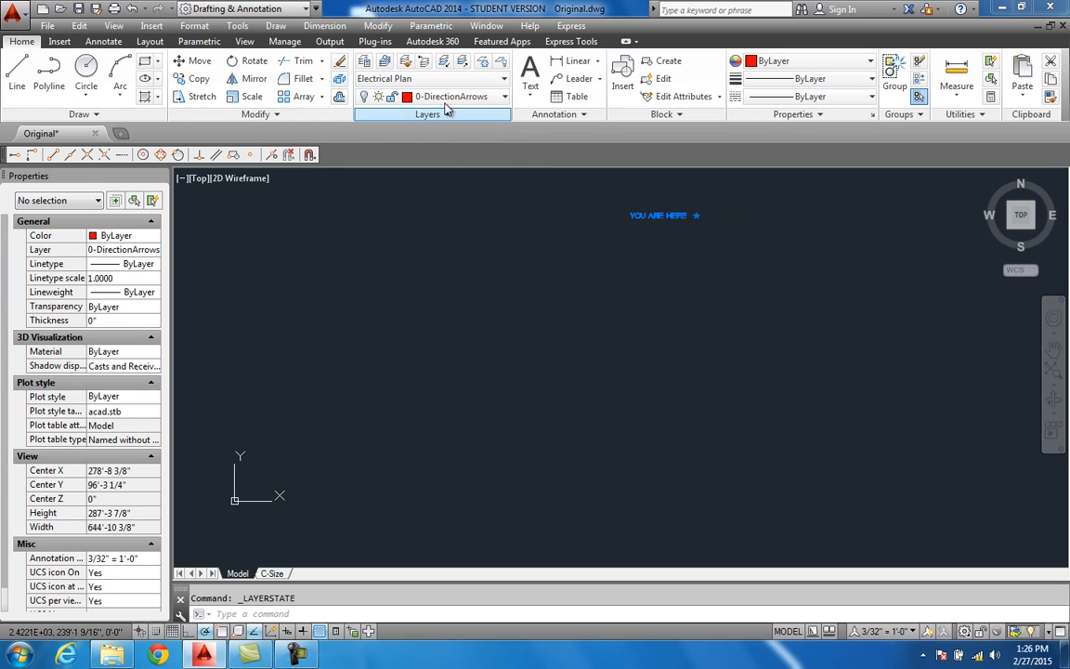
pyautogui.click(442, 83)
pyautogui.click(381, 119)
pyautogui.click(504, 101)
pyautogui.click(530, 133)
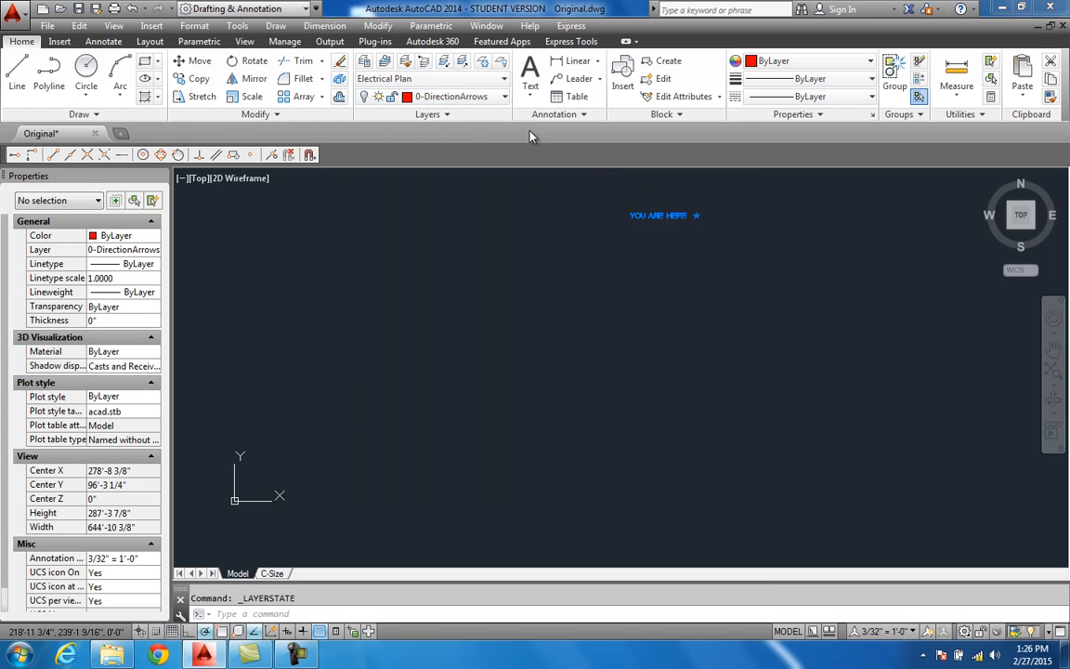
# Turn on the OB layer in the Electrical Plan state, accept the edit and close the Layer States Manager.
pyautogui.click(453, 78)
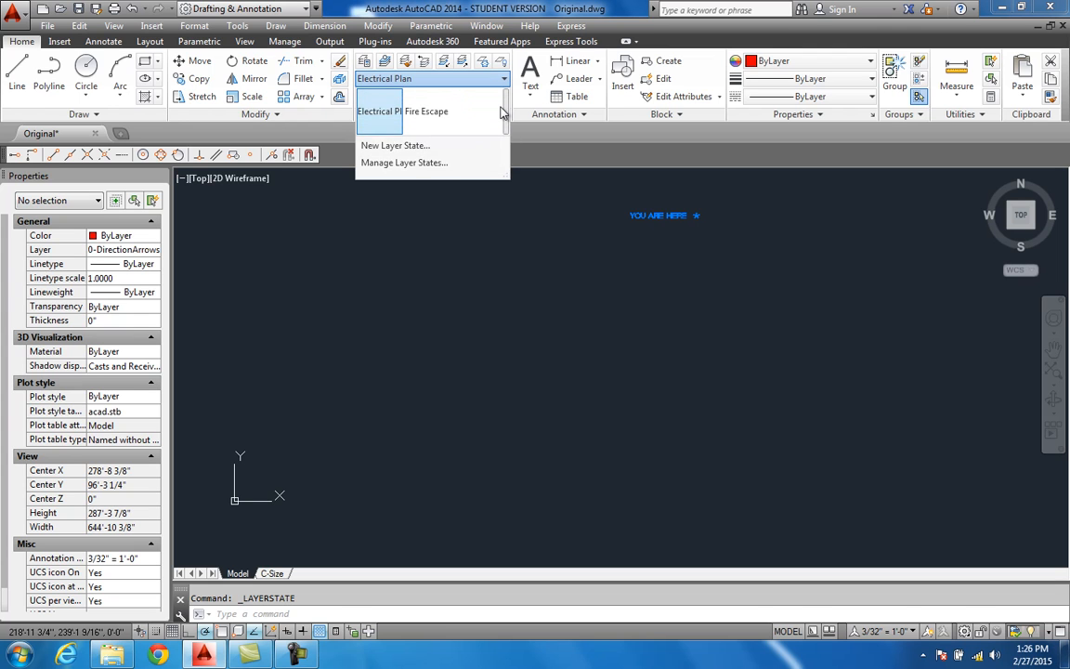
pyautogui.click(422, 163)
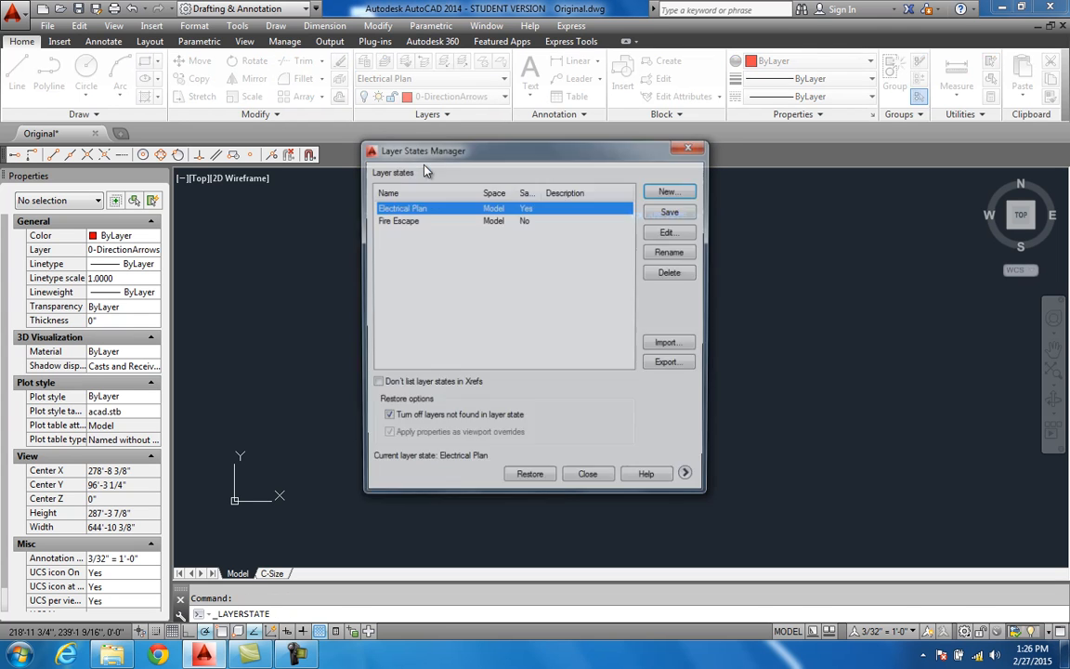
pyautogui.click(669, 233)
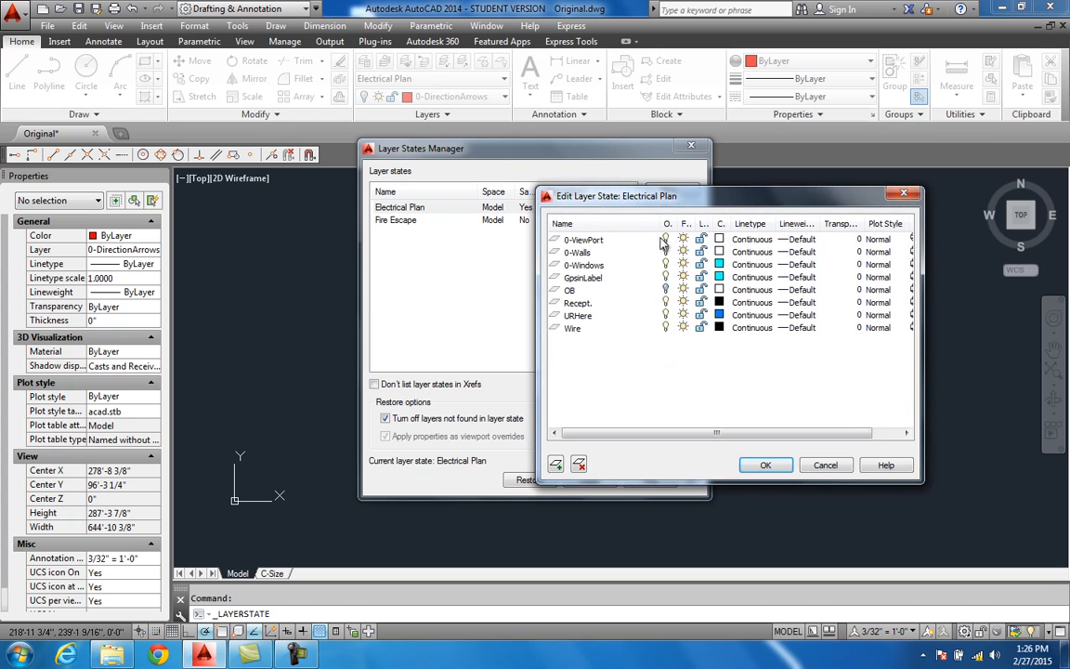
pyautogui.click(668, 290)
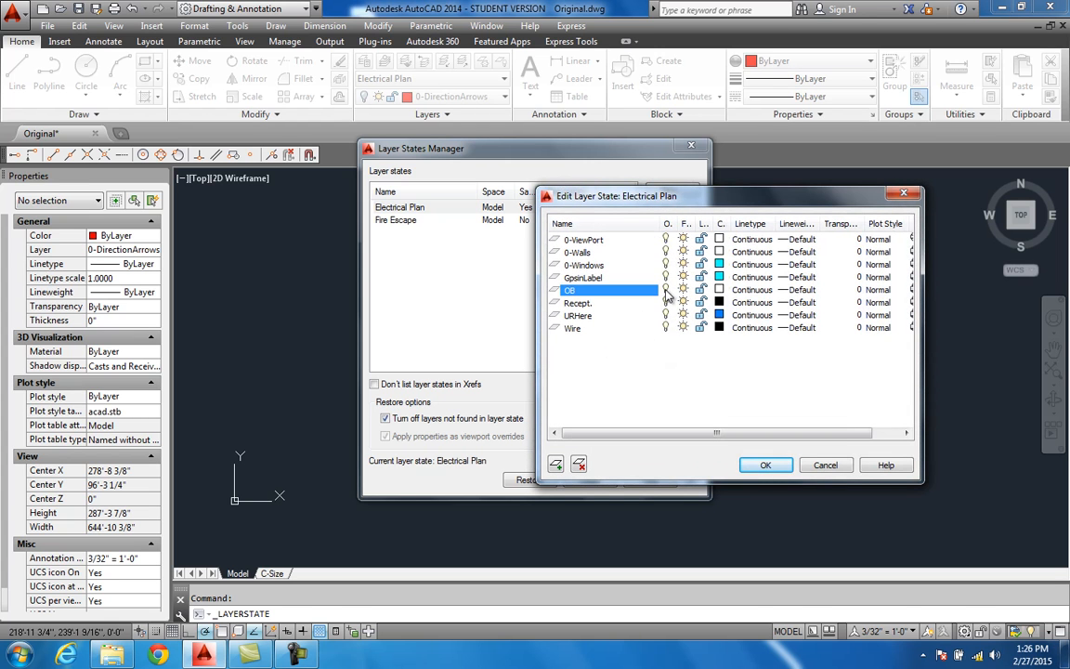
pyautogui.click(765, 466)
pyautogui.click(587, 479)
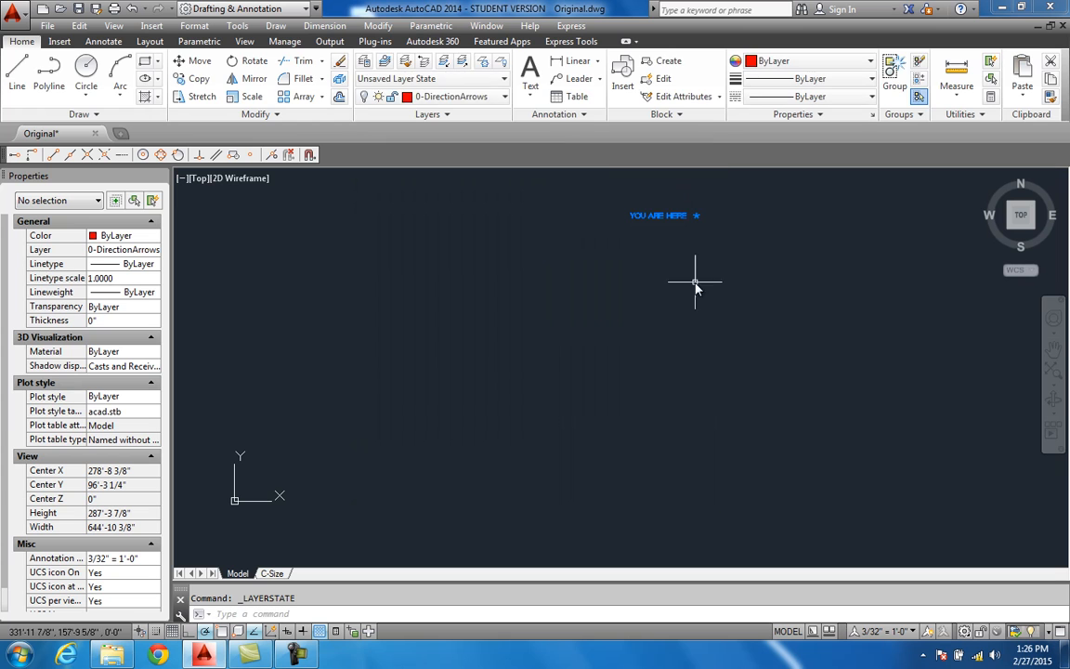
# Restore the Electrical Plan layer state with the OB layer on, and check which layer the YOU ARE HERE text uses.
pyautogui.click(504, 81)
pyautogui.click(387, 111)
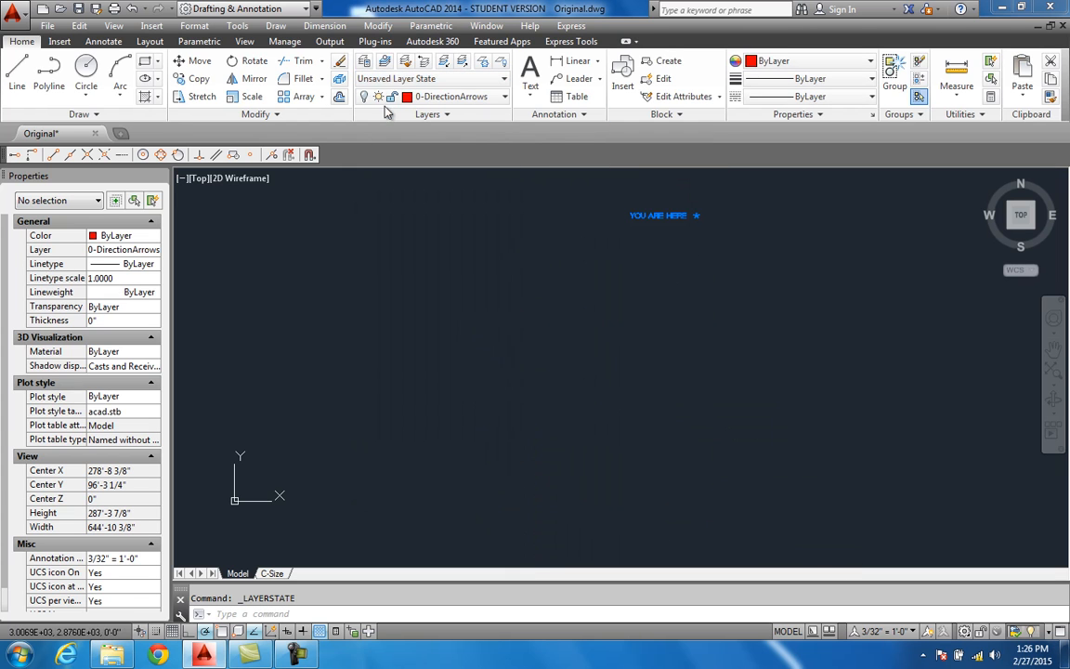
pyautogui.scroll(-2, 615, 242)
pyautogui.moveTo(702, 278); pyautogui.dragTo(625, 296, button='middle')
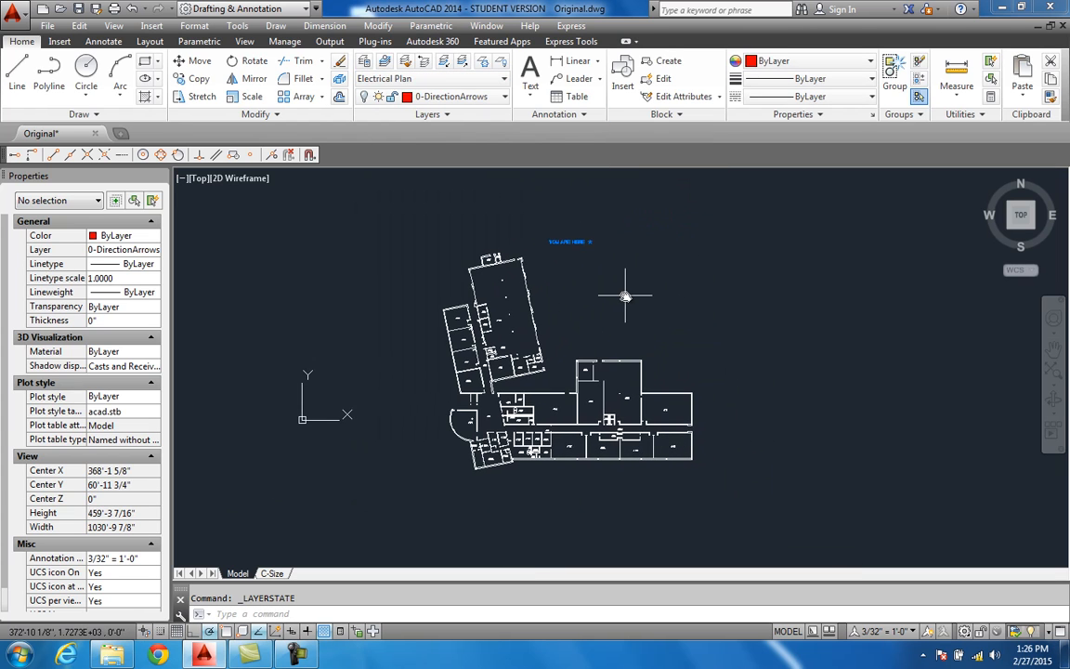
pyautogui.moveTo(510, 348); pyautogui.dragTo(470, 341, button='middle')
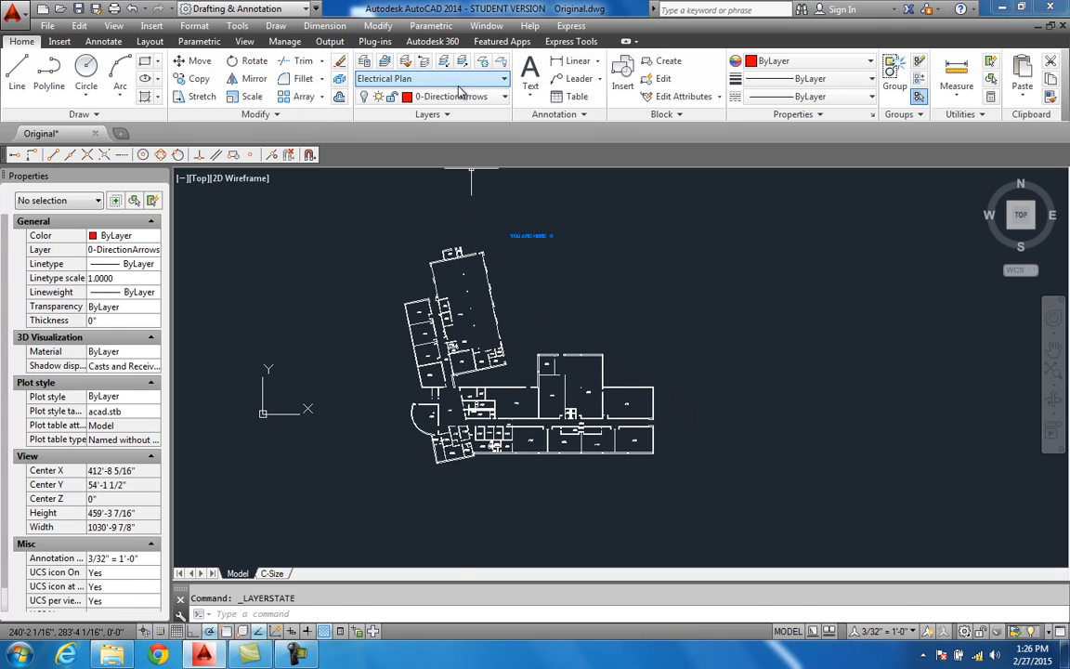
pyautogui.scroll(3, 469, 251)
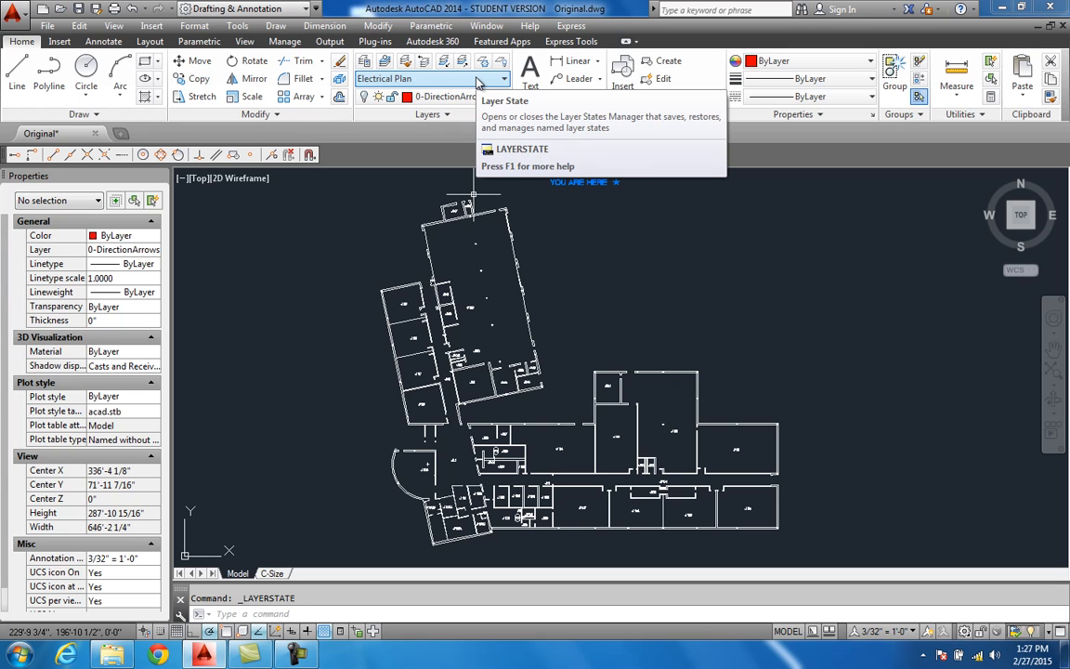
pyautogui.click(594, 184)
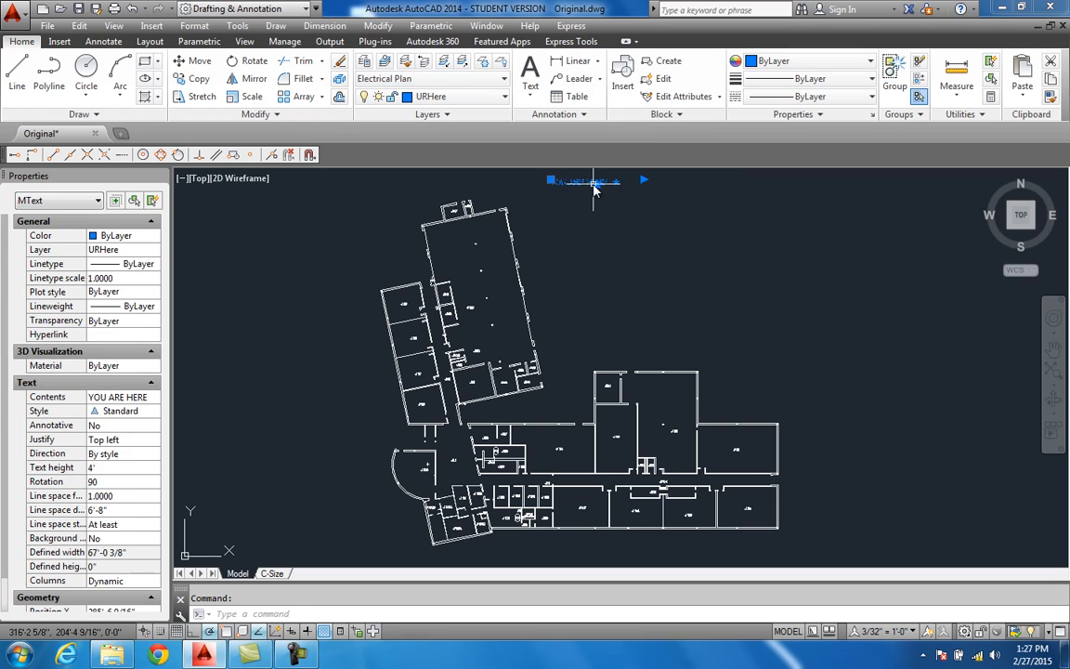
pyautogui.press('Escape')
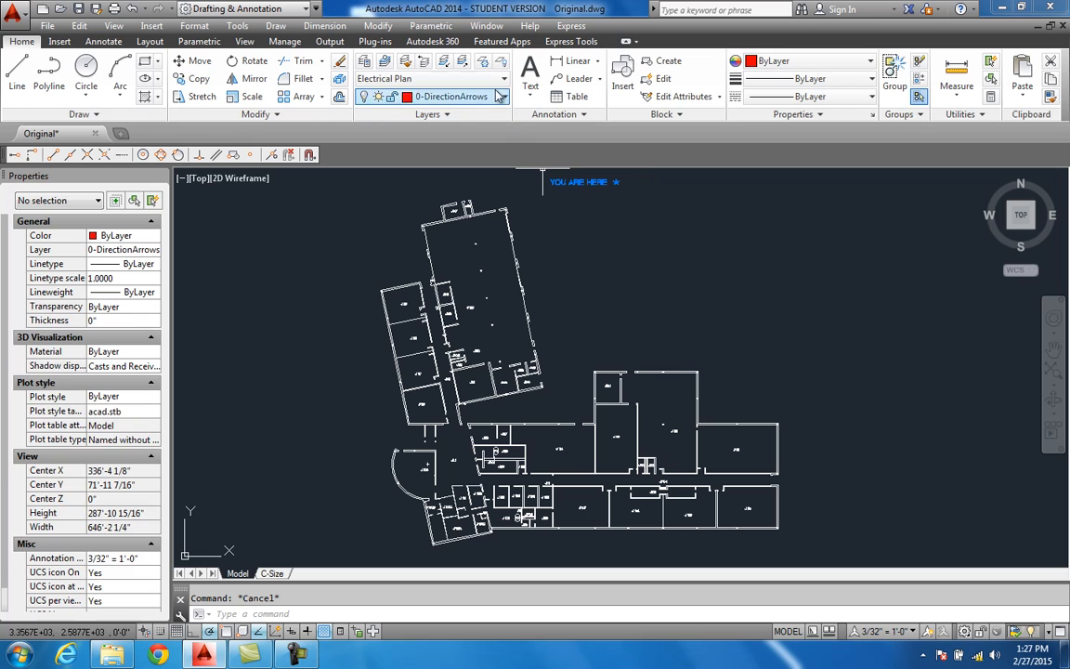
# Remove the URHere layer from the Electrical Plan state, accept the edit and close the Layer States Manager.
pyautogui.click(499, 84)
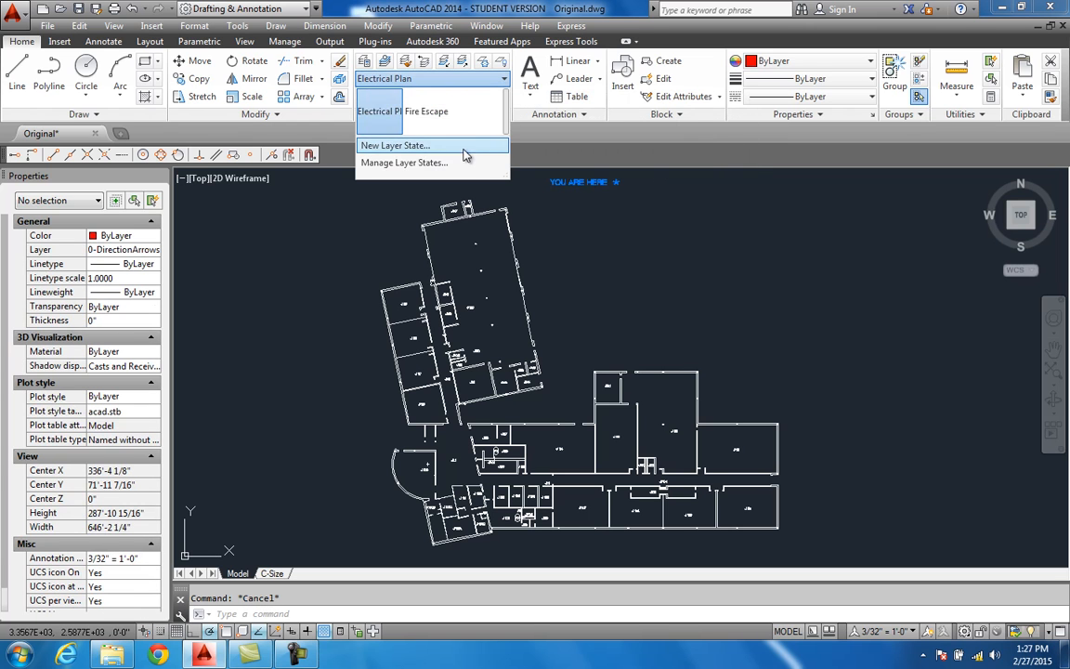
pyautogui.click(409, 157)
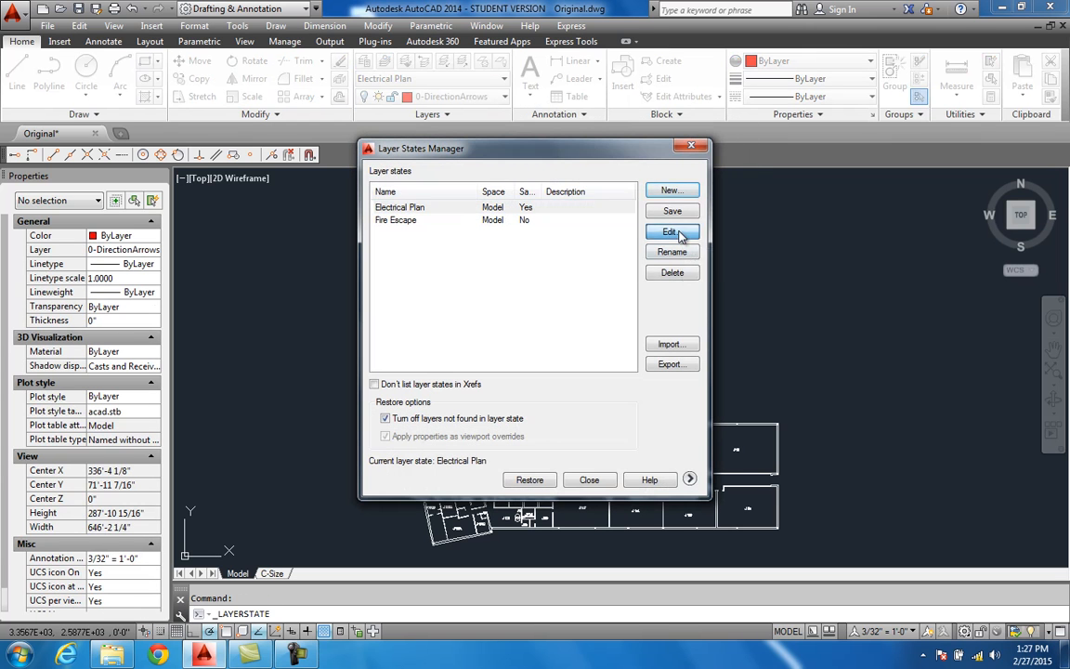
pyautogui.click(672, 232)
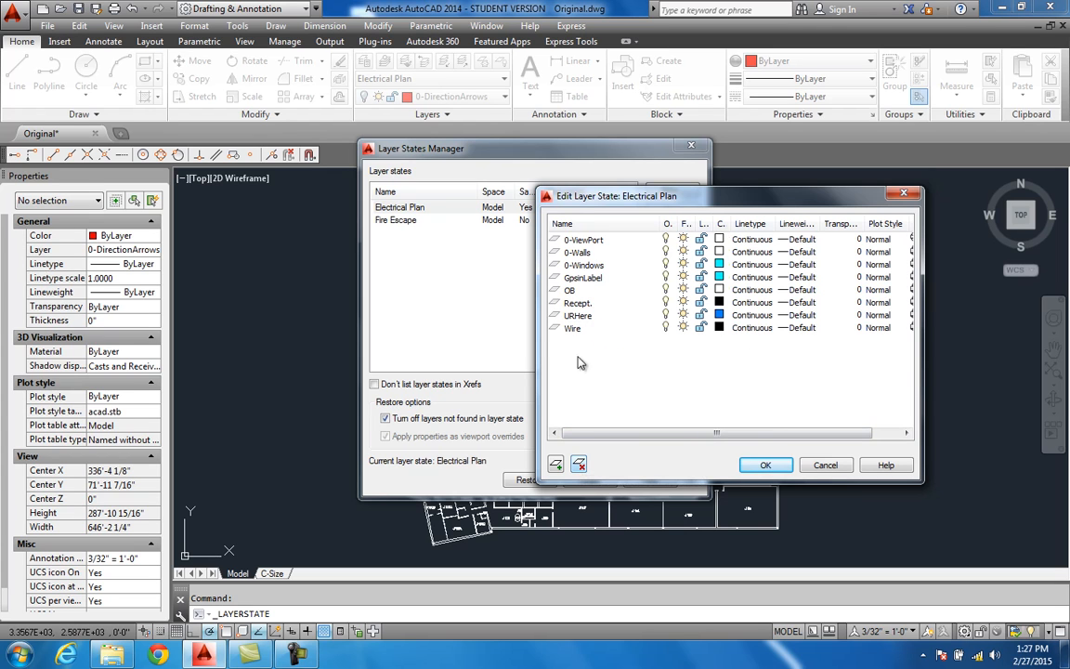
pyautogui.click(579, 316)
pyautogui.click(579, 463)
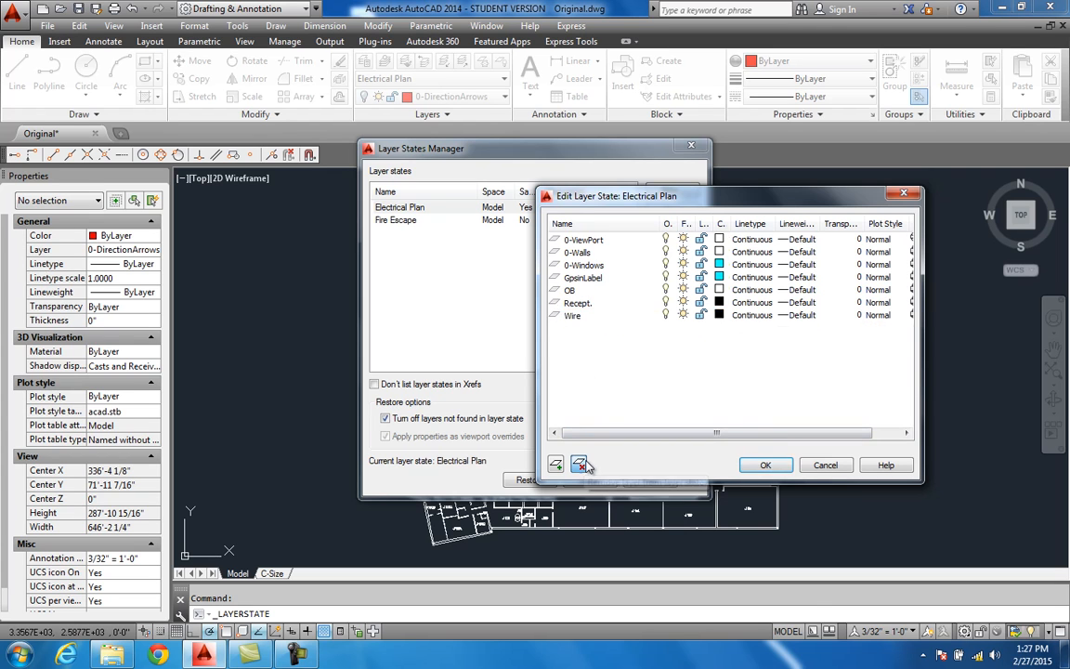
pyautogui.click(764, 465)
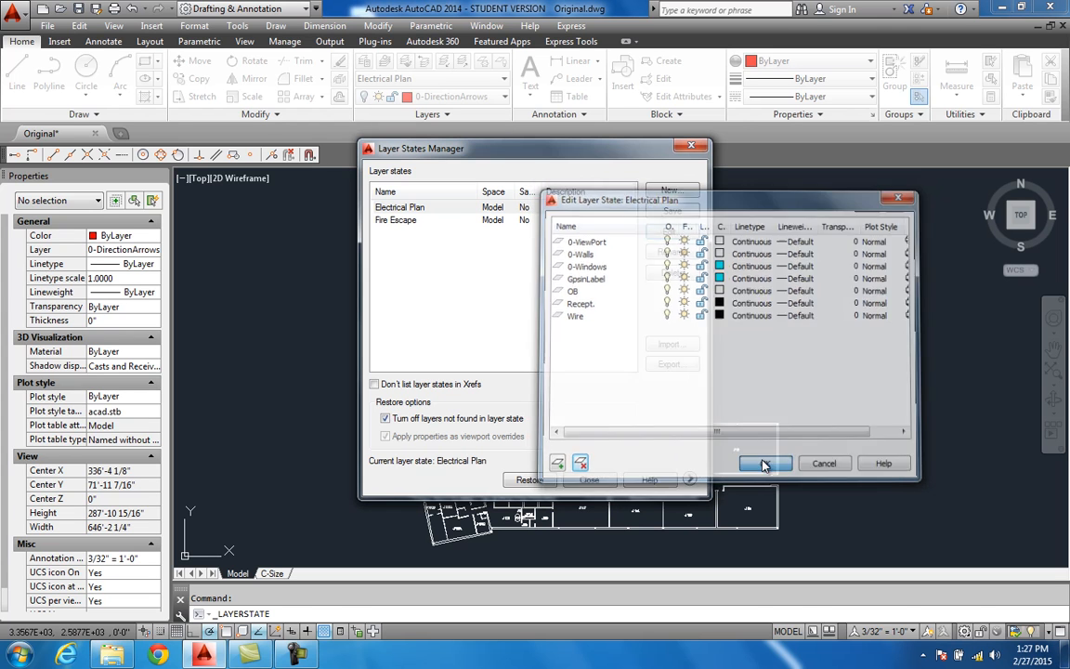
pyautogui.click(691, 149)
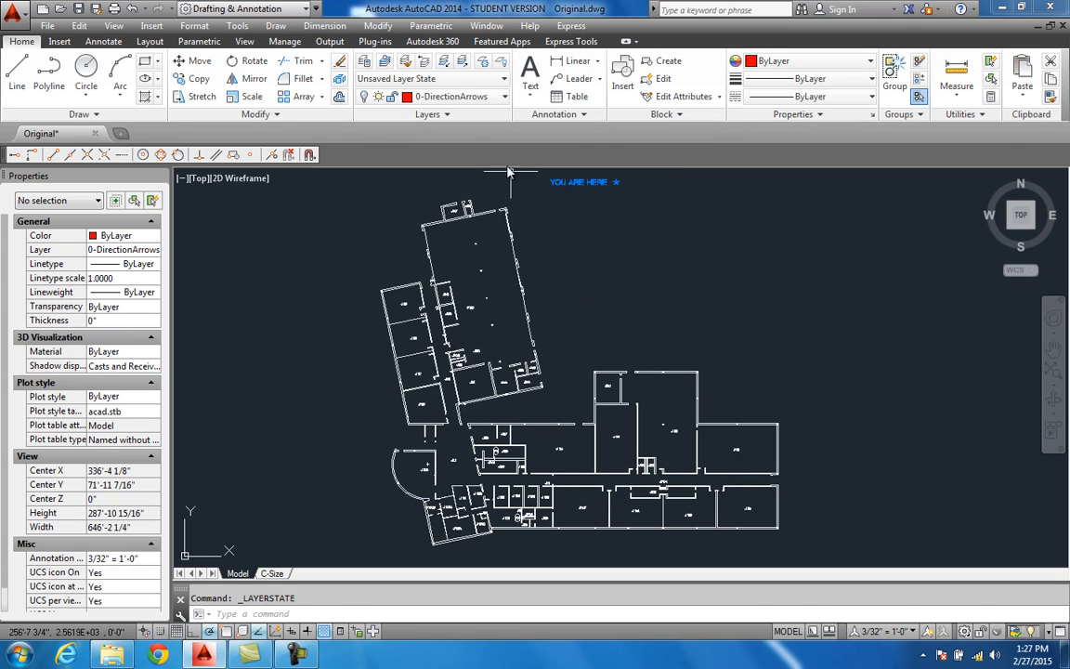
# Restore the Electrical Plan layer state without the URHere layer and view the whole floor plan.
pyautogui.click(466, 78)
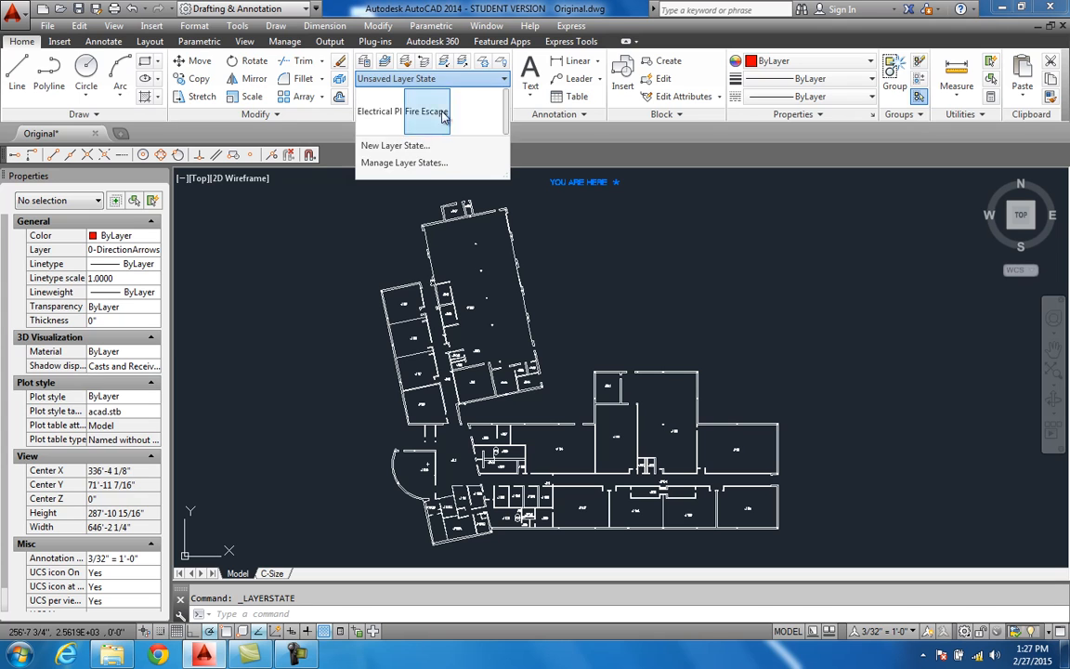
pyautogui.click(387, 112)
pyautogui.scroll(-3, 595, 237)
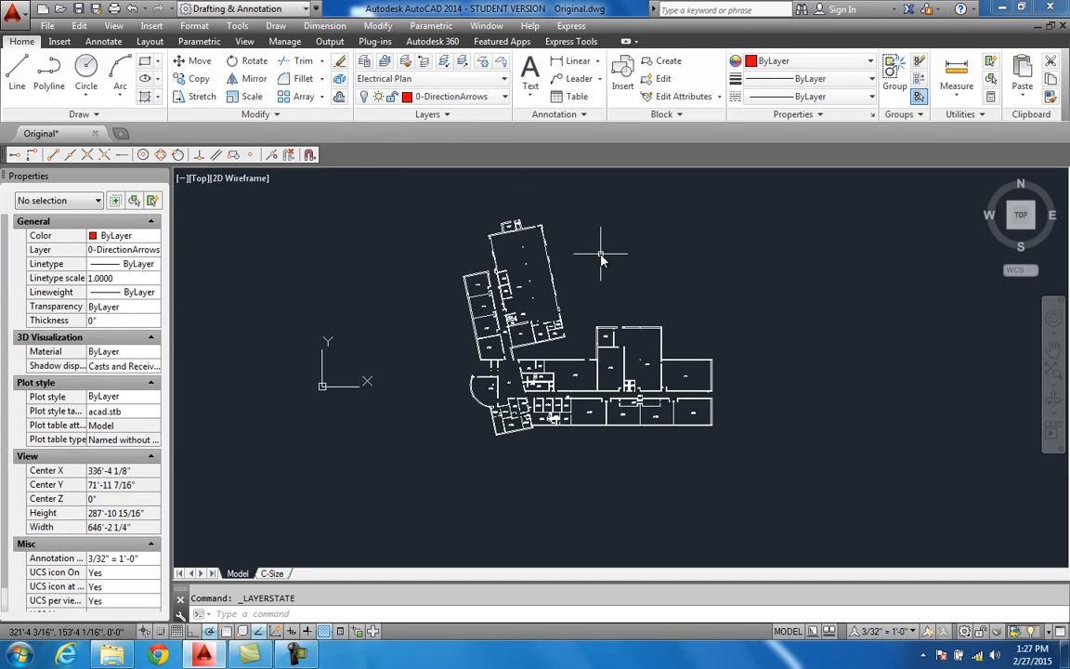
# Restore the Fire Escape layer state and switch back to Electrical Plan to compare the two versions of the floor plan.
pyautogui.click(451, 80)
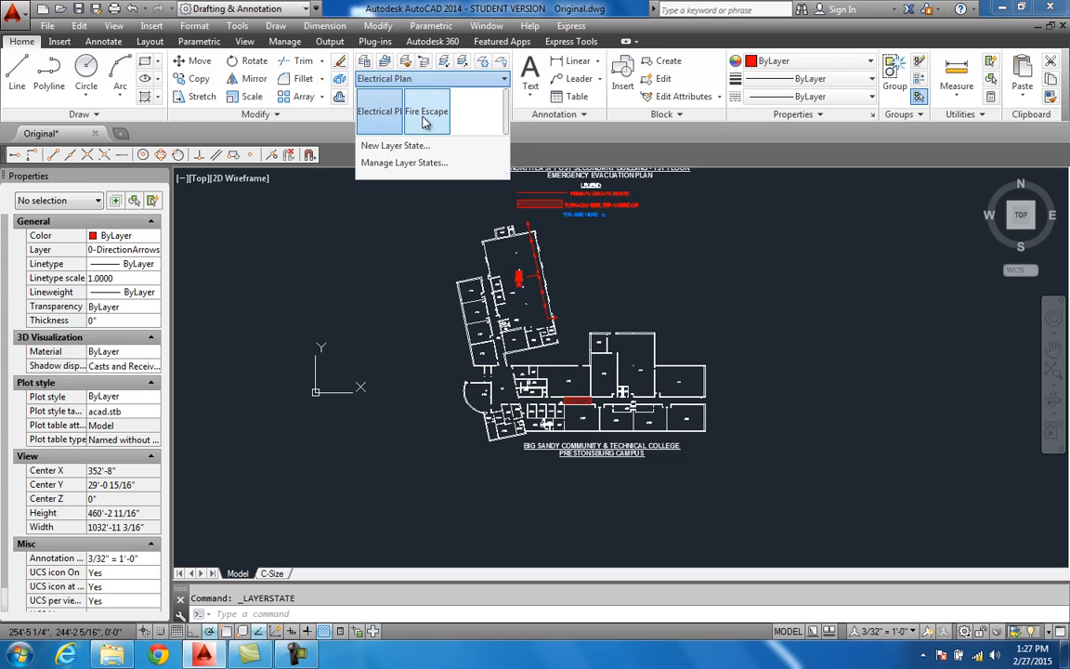
pyautogui.click(425, 121)
pyautogui.moveTo(564, 214); pyautogui.dragTo(553, 257, button='middle')
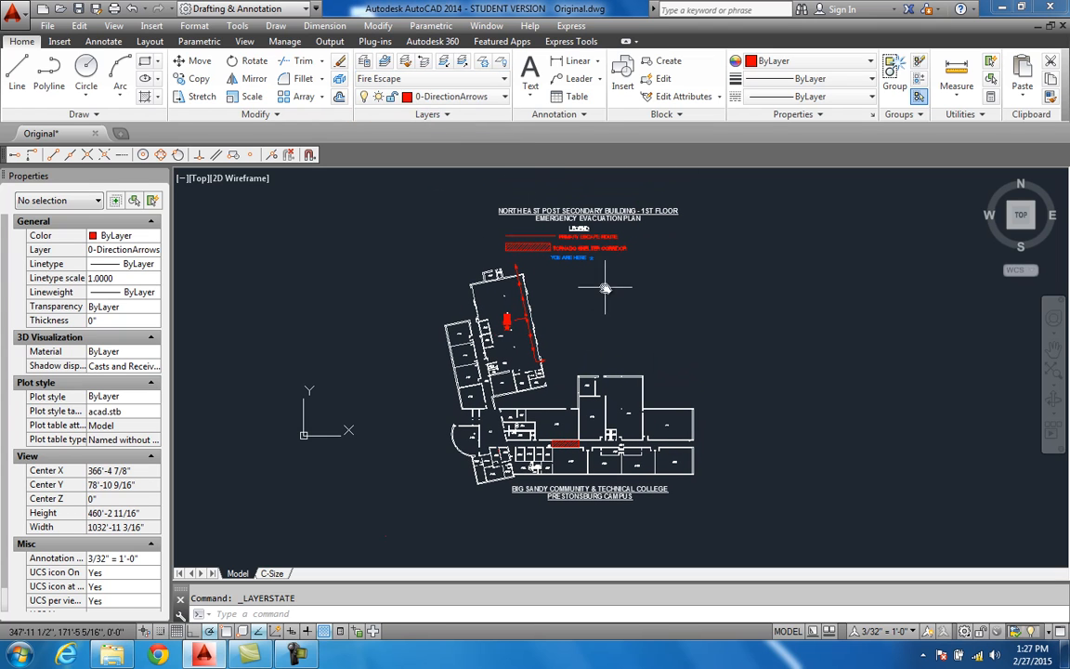
pyautogui.click(442, 79)
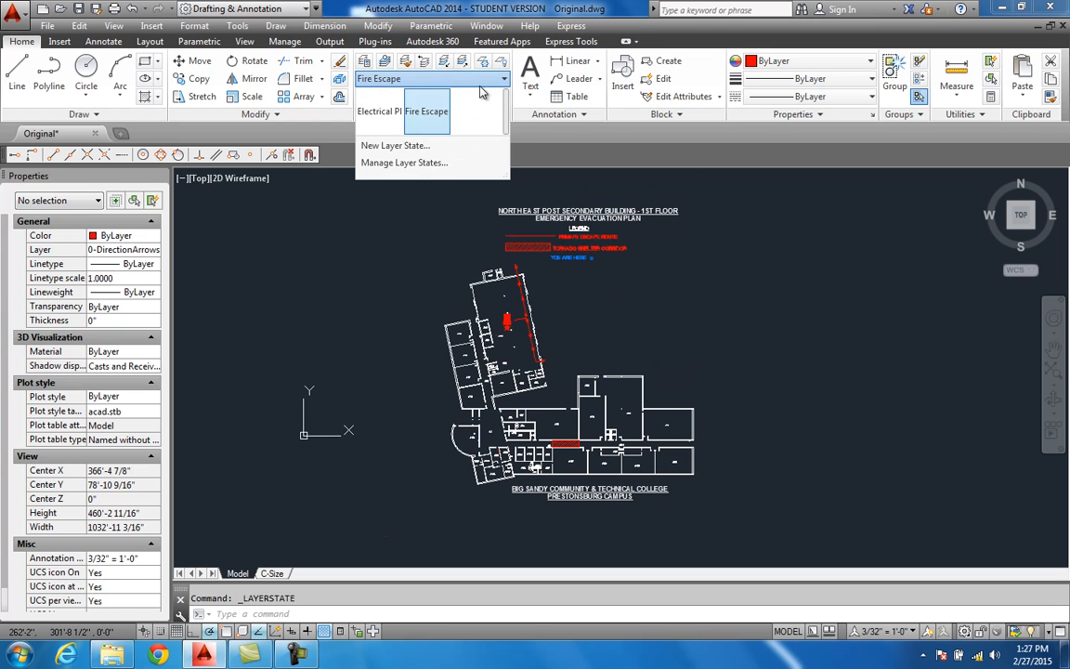
pyautogui.click(390, 110)
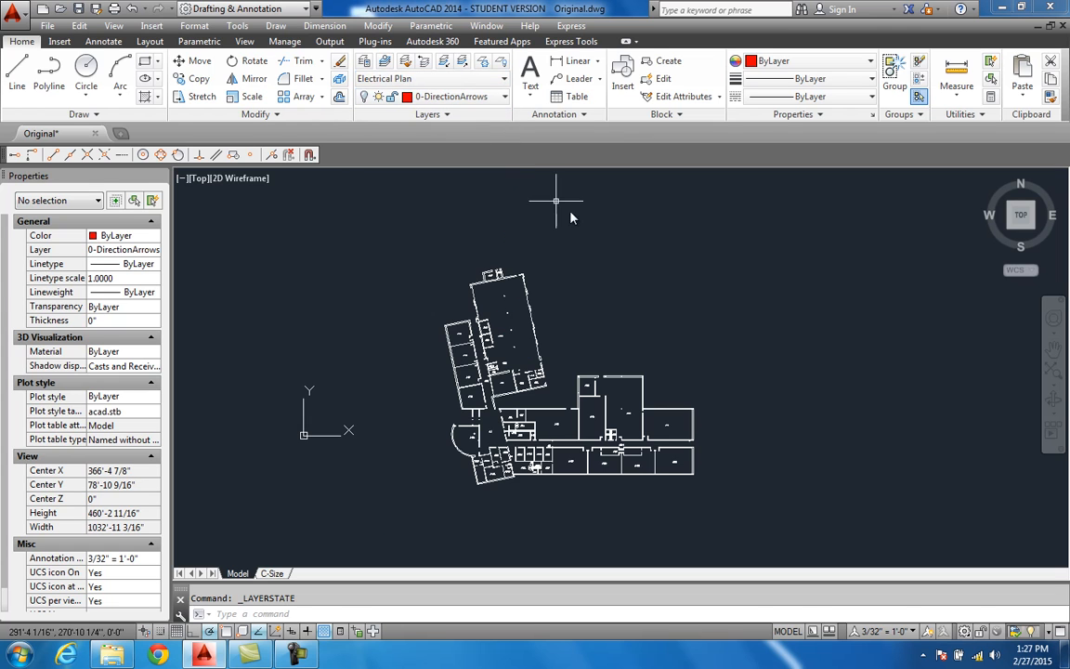
pyautogui.moveTo(616, 306); pyautogui.dragTo(573, 269, button='middle')
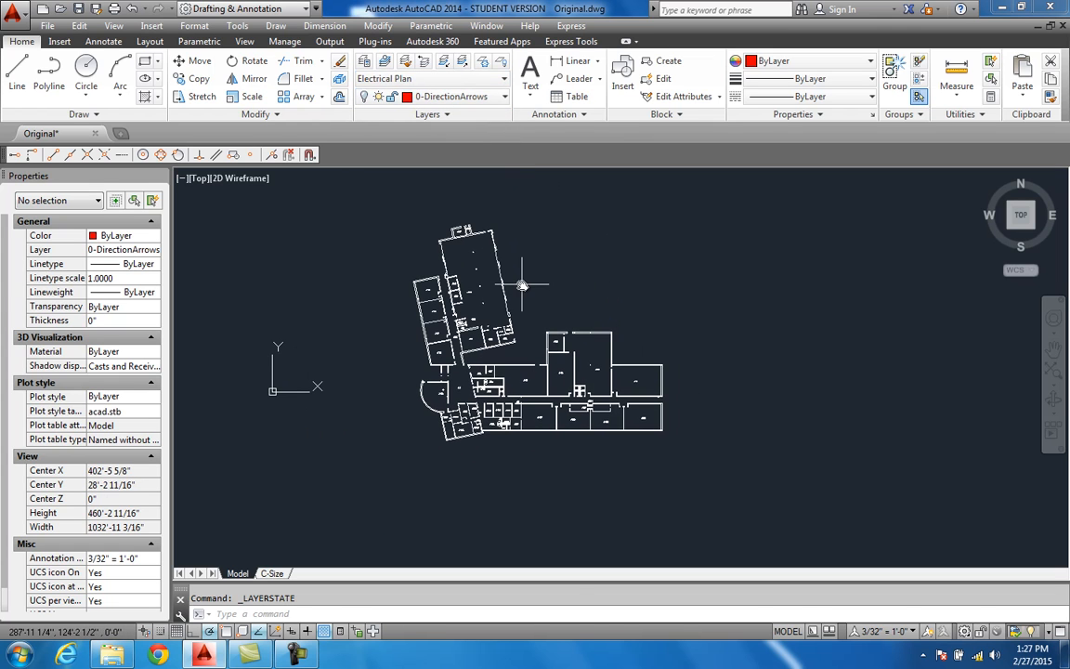
pyautogui.scroll(2, 522, 285)
pyautogui.scroll(2, 519, 311)
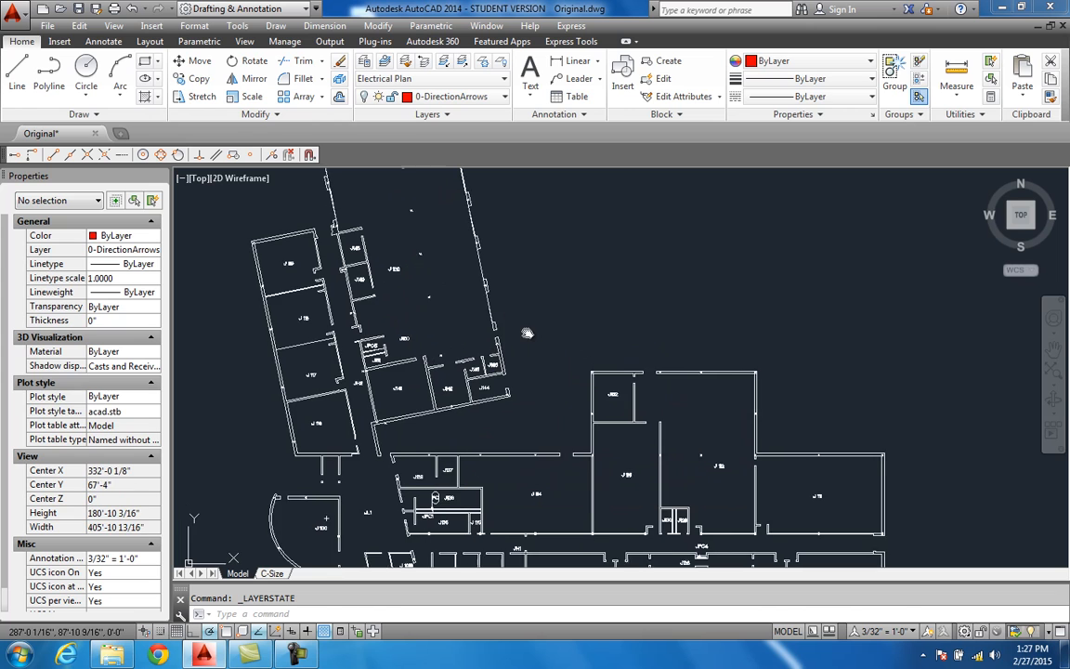
# Make the Recept. layer the current layer for the electrical symbols.
pyautogui.click(462, 98)
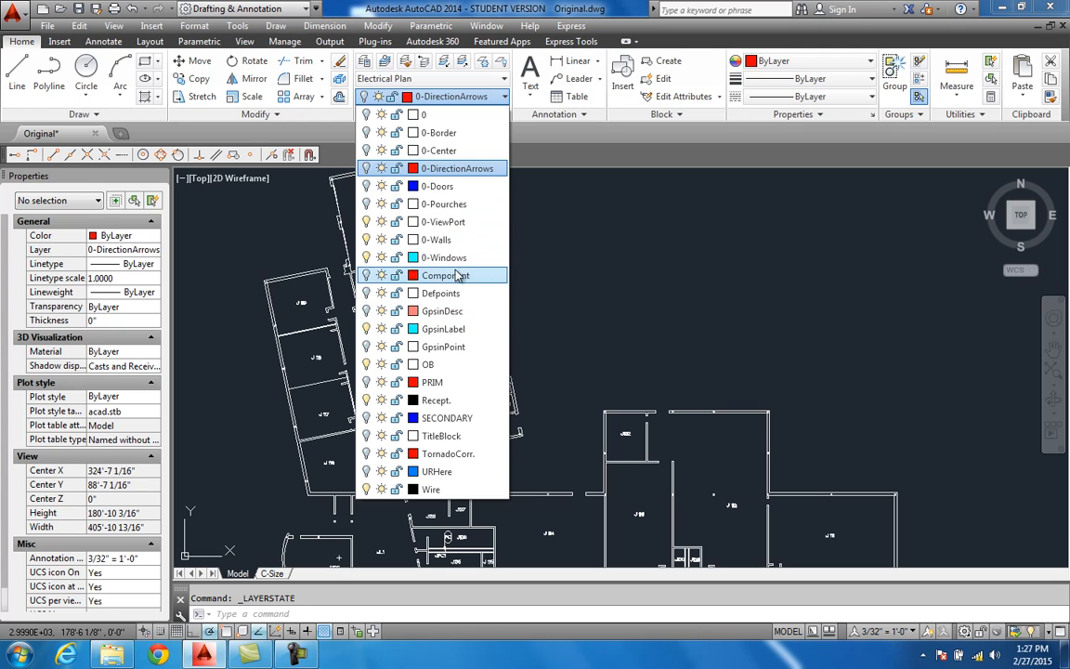
pyautogui.click(437, 400)
pyautogui.click(385, 64)
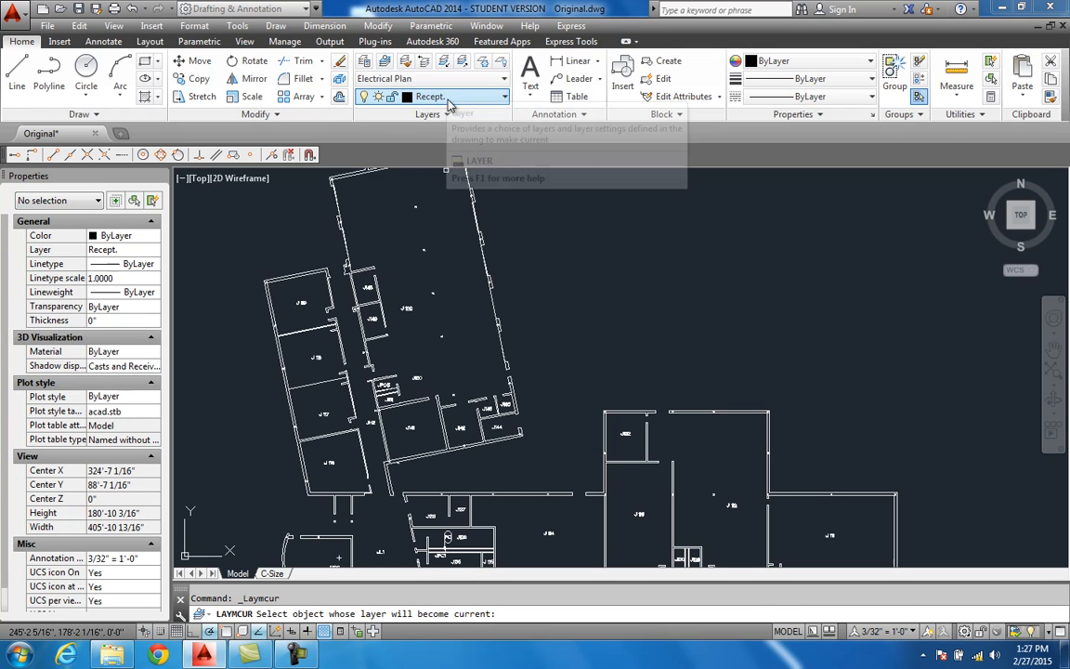
pyautogui.click(453, 99)
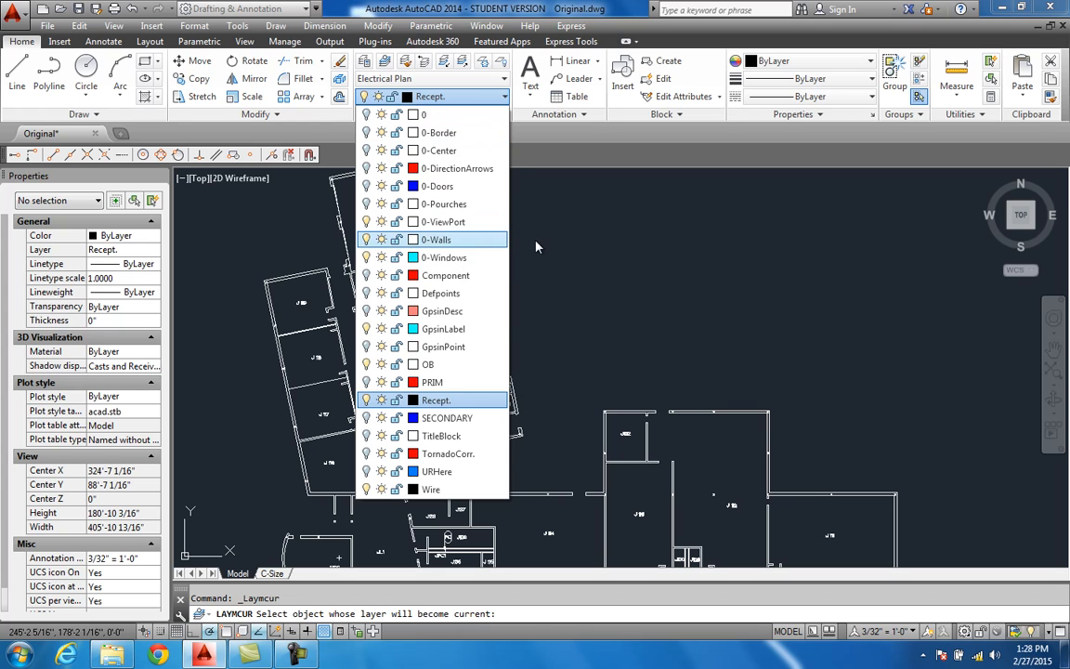
pyautogui.scroll(-3, 469, 306)
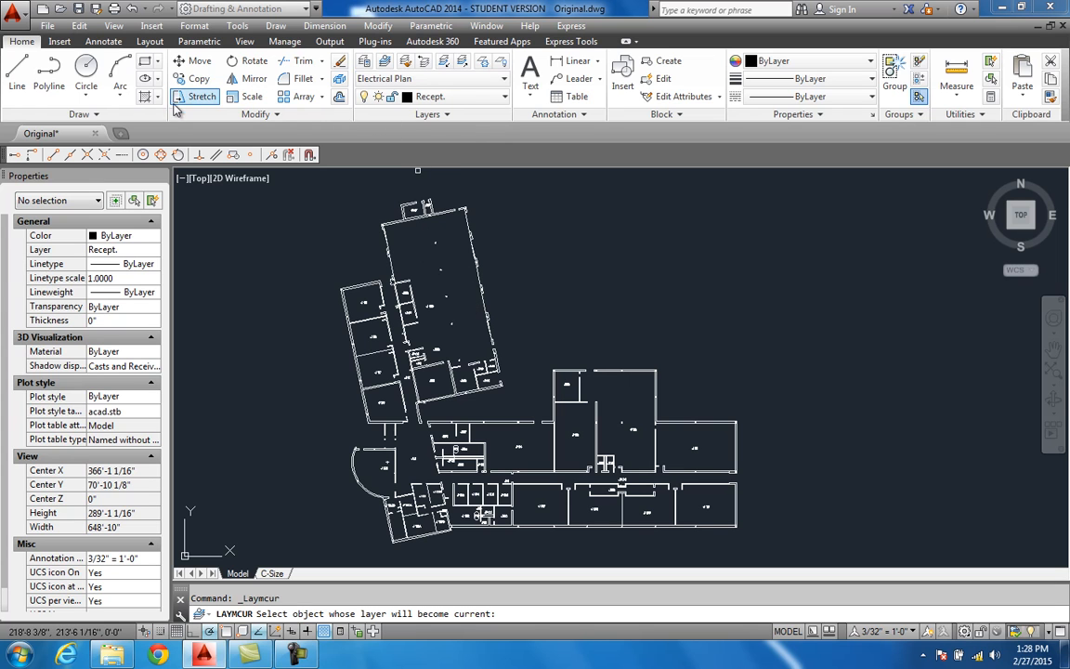
# Place a multiline text "S" as a switch symbol inside room J 120, beside the door opening near its upper-right corner.
pyautogui.click(146, 63)
pyautogui.scroll(4, 422, 218)
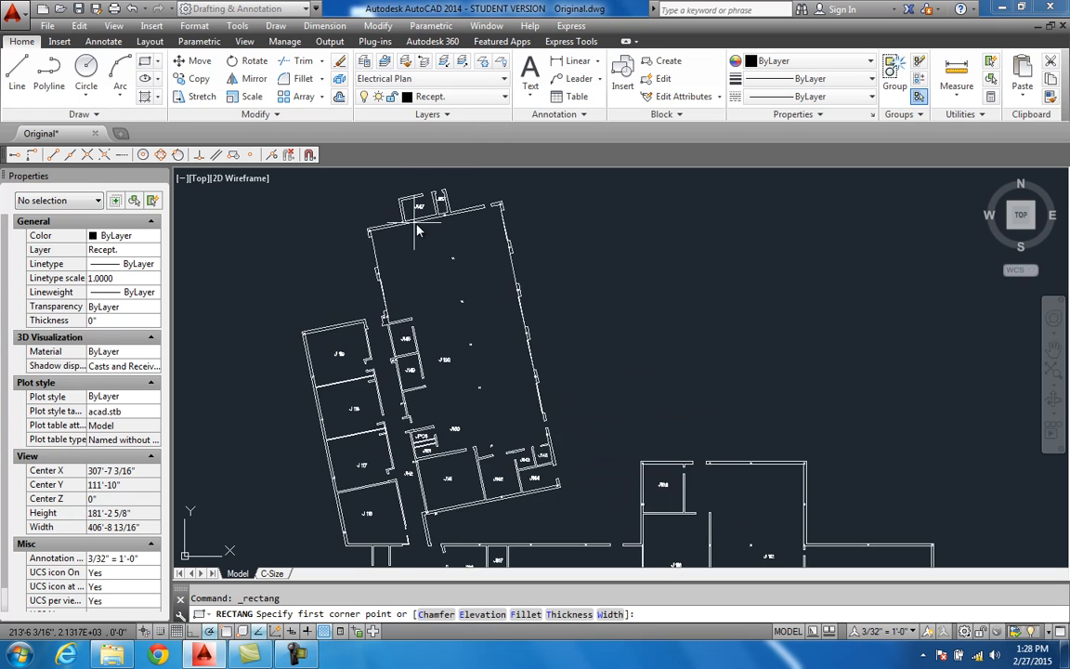
pyautogui.scroll(6, 525, 204)
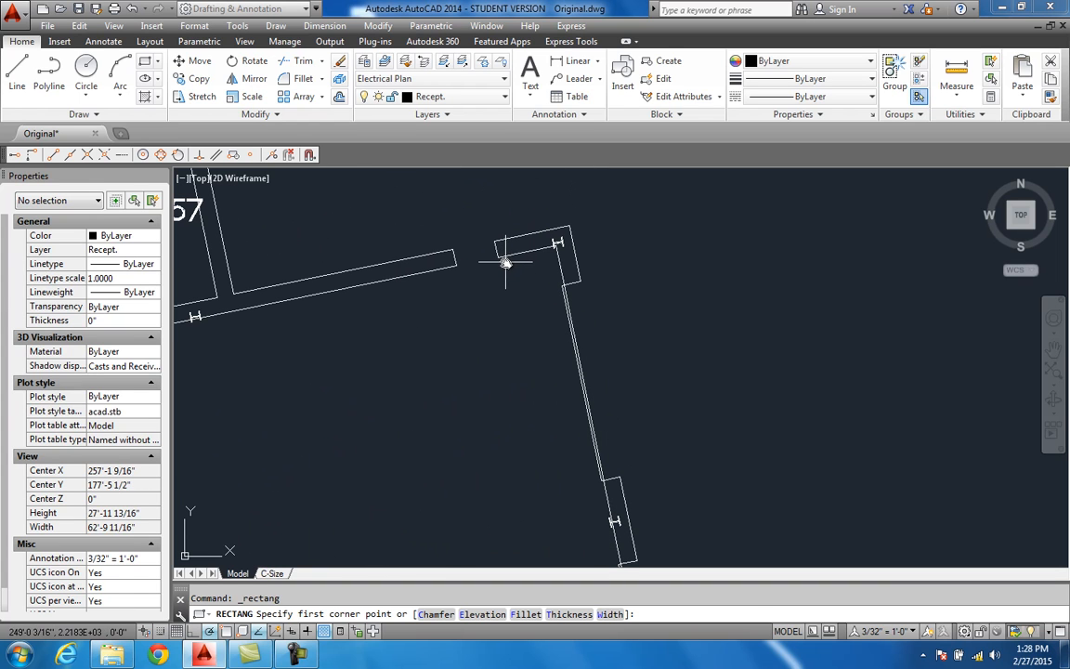
pyautogui.click(530, 94)
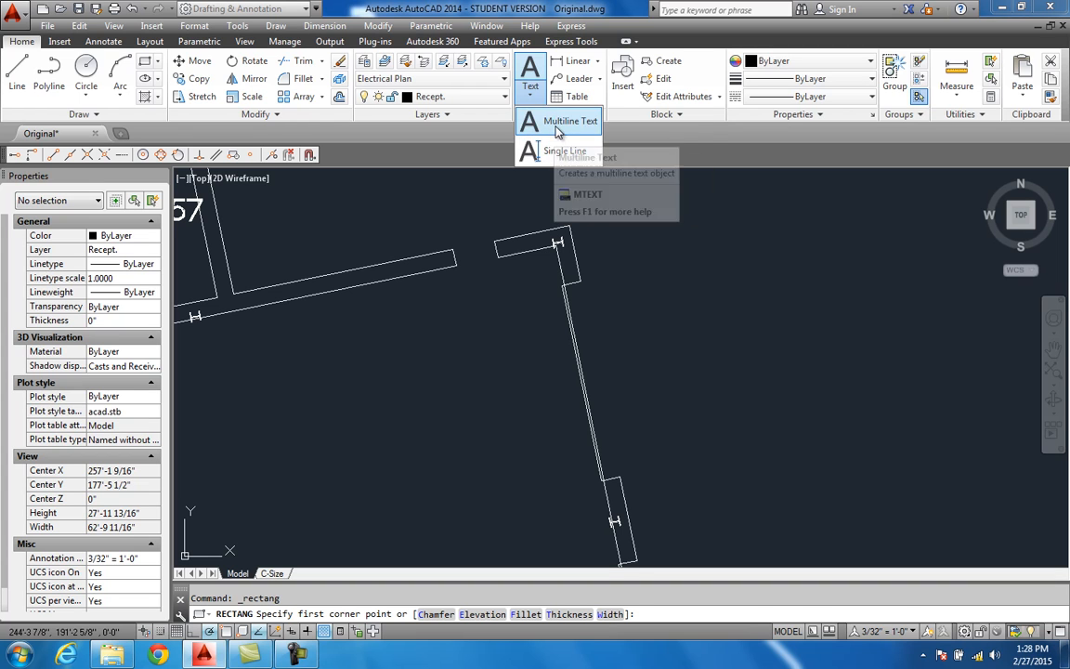
pyautogui.click(557, 131)
pyautogui.click(517, 295)
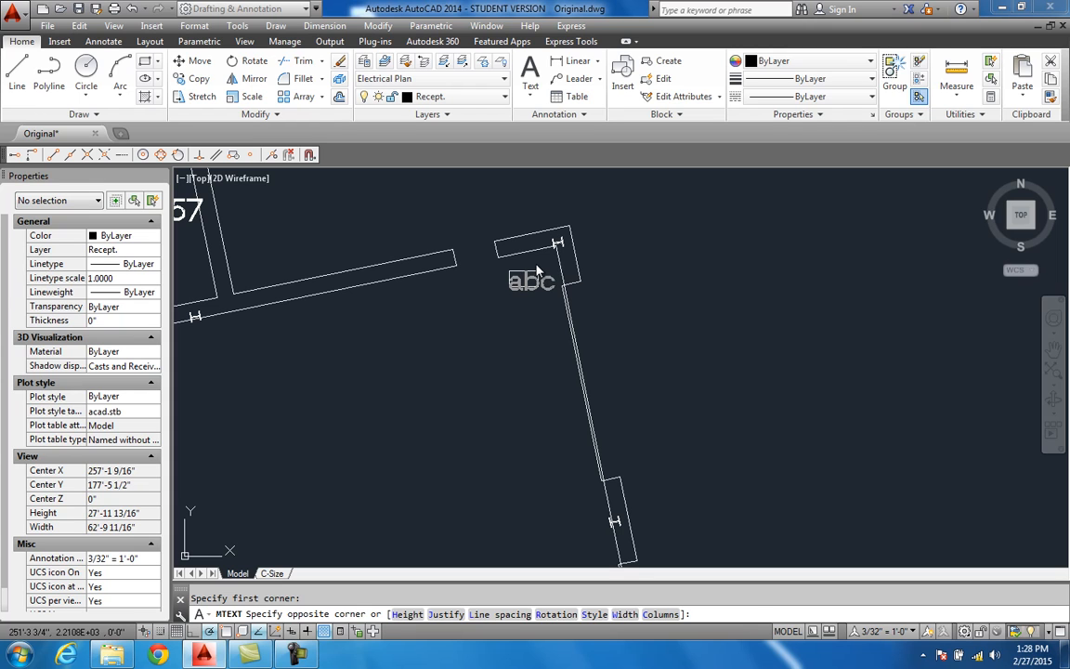
pyautogui.click(537, 270)
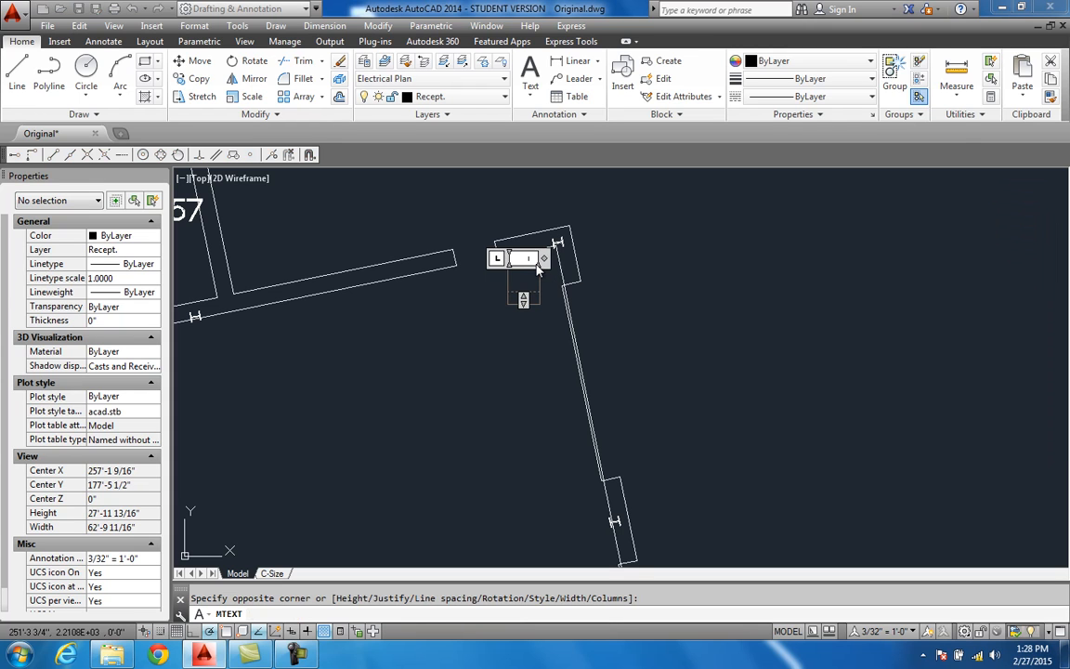
pyautogui.write('S')
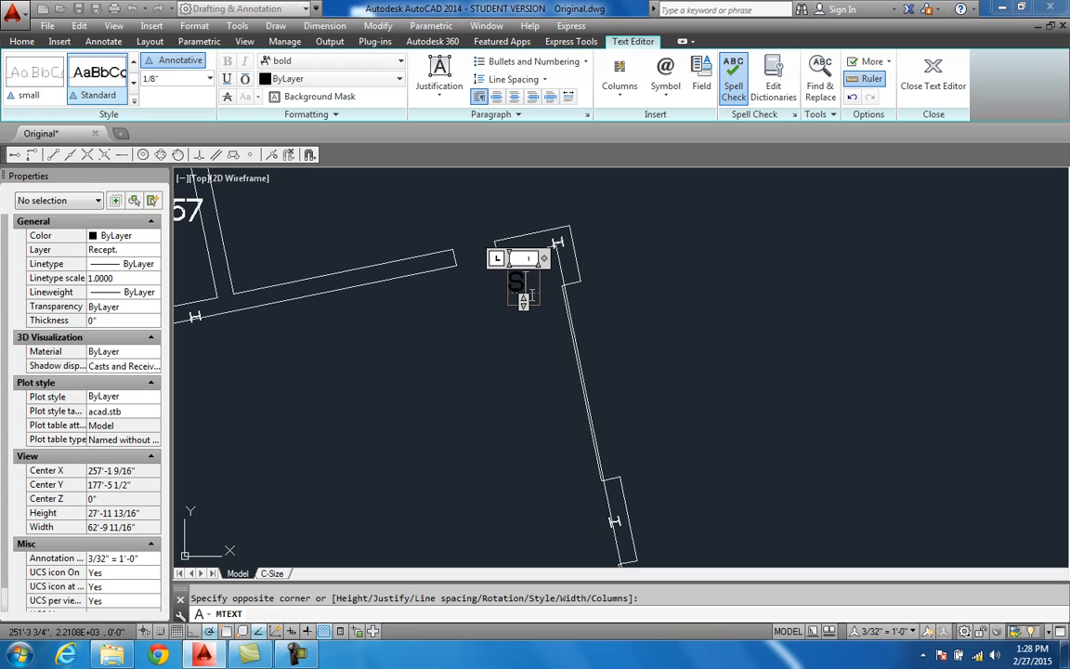
pyautogui.click(541, 320)
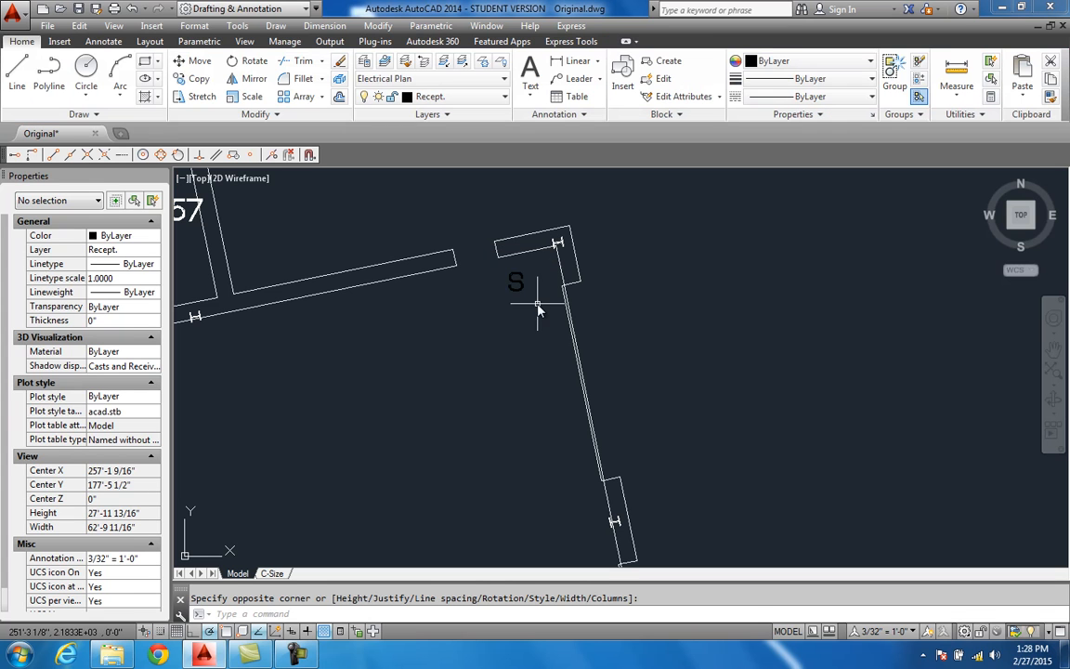
# Rotate the S text to about 74 degrees to follow the slanted wall, and move it closer to the wall by the door opening.
pyautogui.click(525, 290)
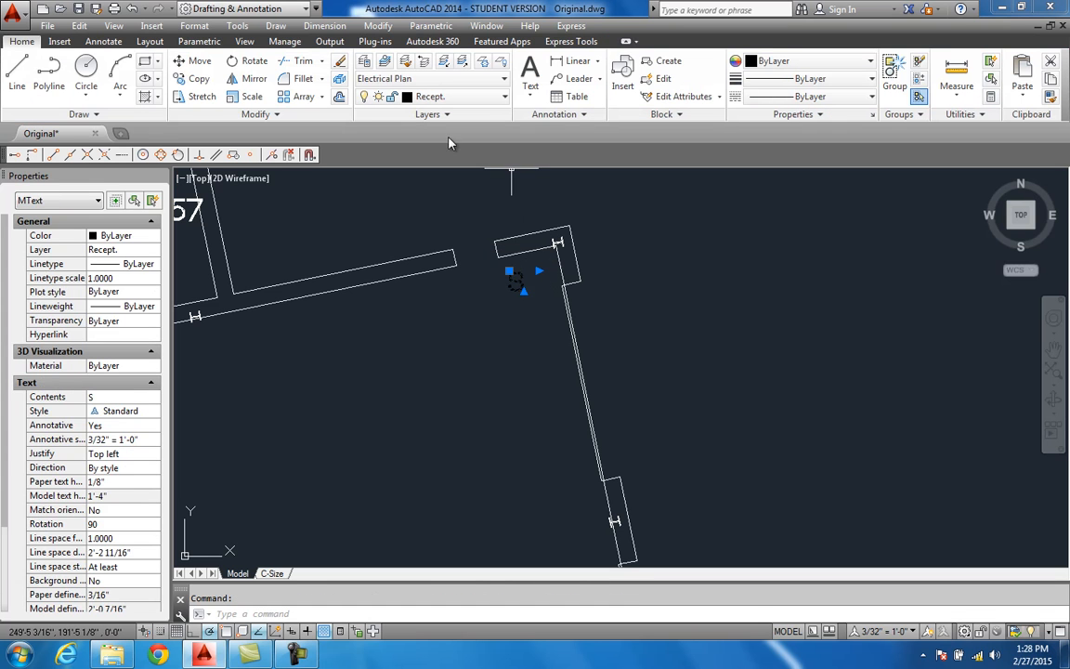
pyautogui.click(237, 70)
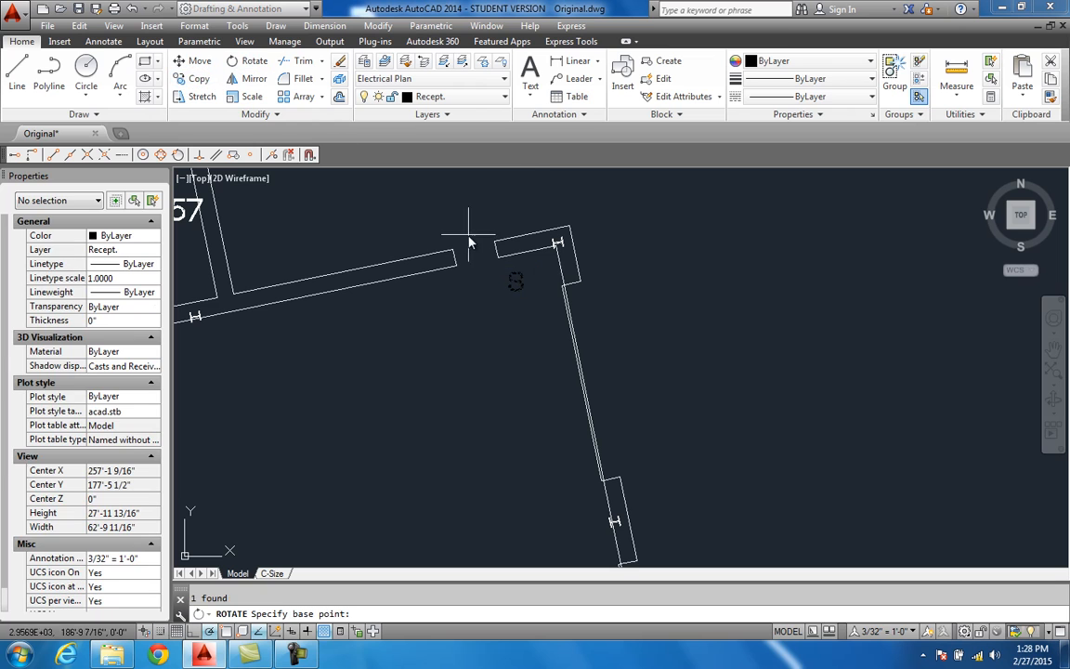
pyautogui.click(516, 281)
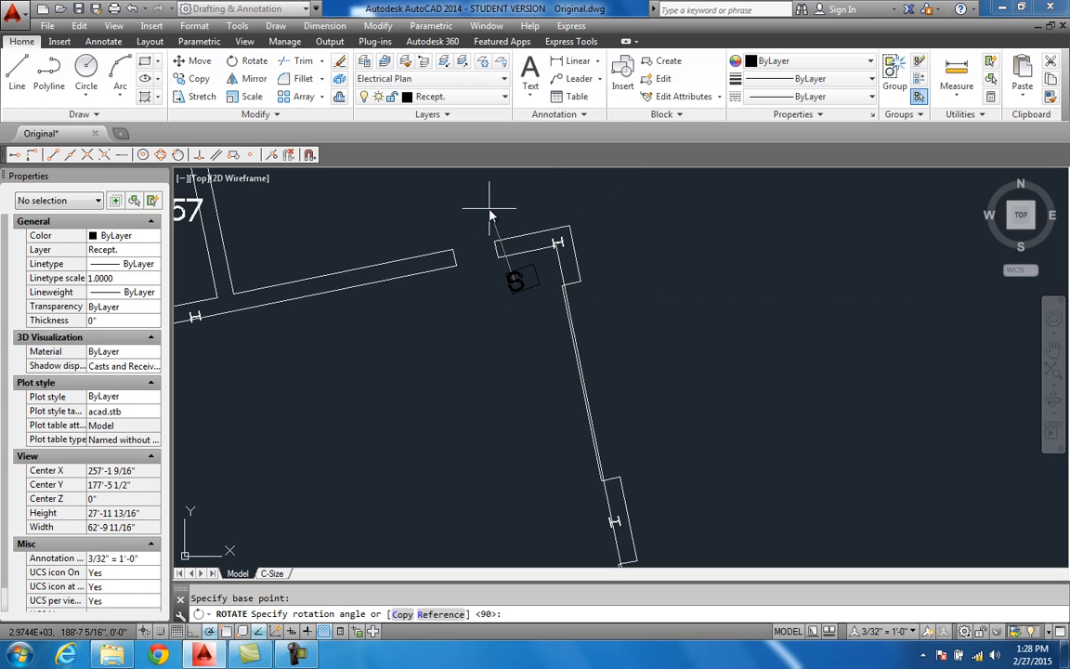
pyautogui.click(513, 238)
pyautogui.click(511, 288)
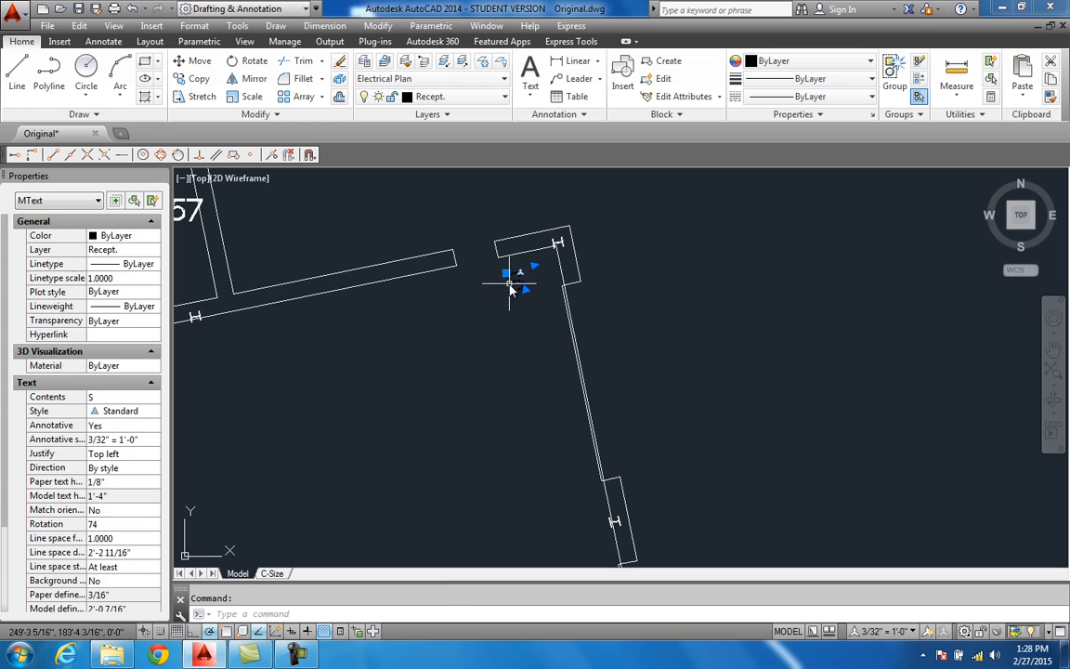
pyautogui.click(507, 276)
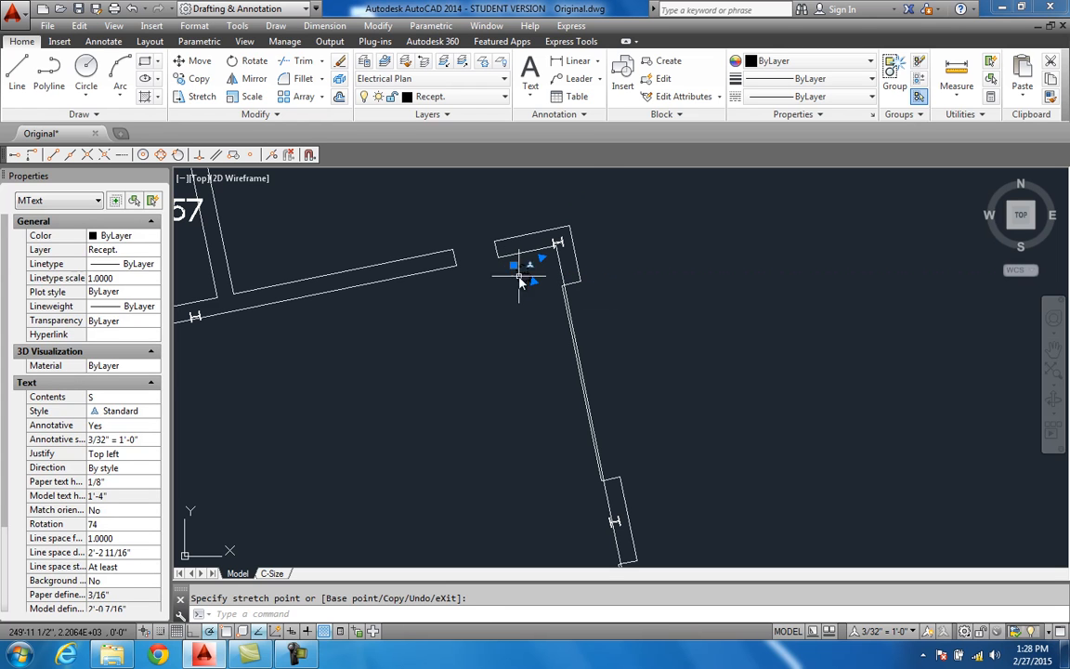
pyautogui.scroll(-4, 517, 324)
pyautogui.press('Escape')
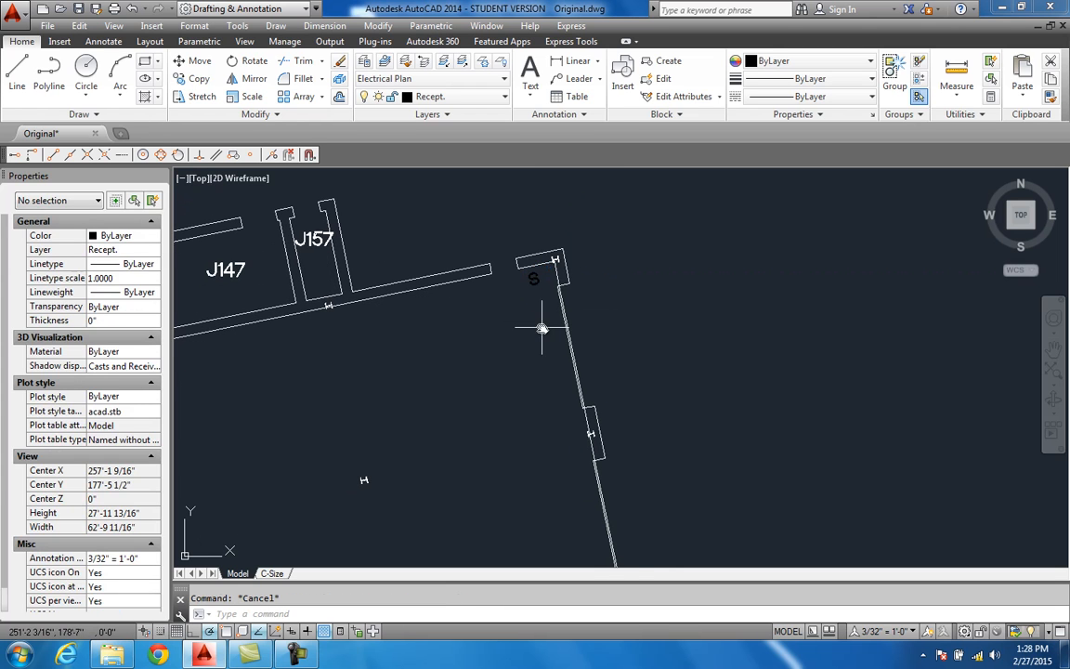
# Copy the S switch symbol from room J 120 to the inside of room J 119, beside its door opening.
pyautogui.scroll(-2, 571, 307)
pyautogui.moveTo(596, 289); pyautogui.dragTo(635, 251, button='middle')
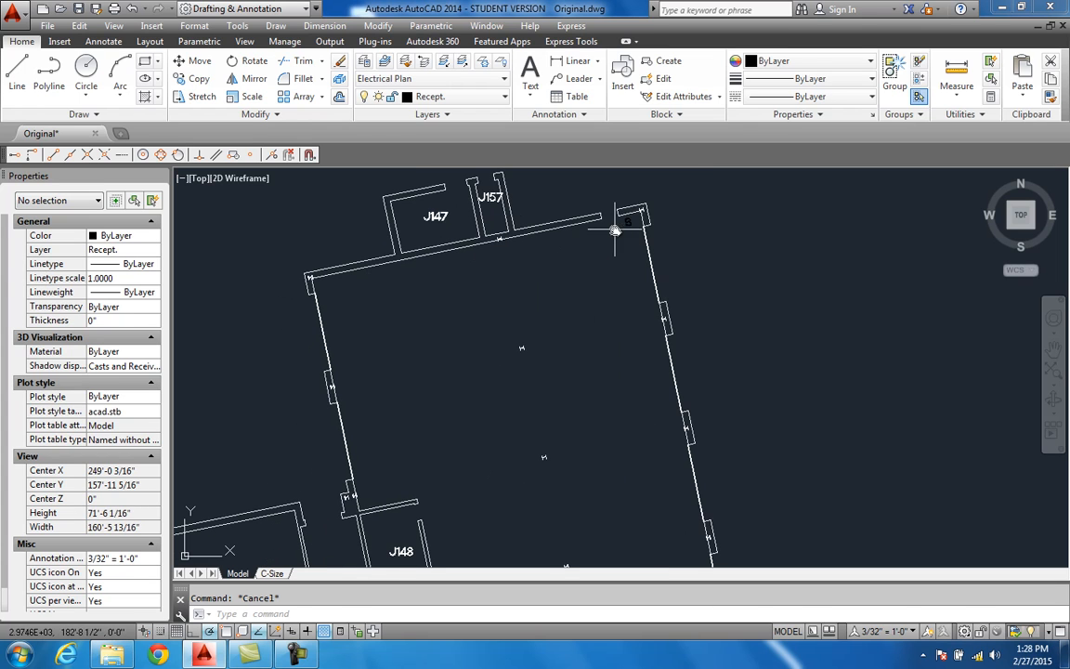
pyautogui.click(629, 221)
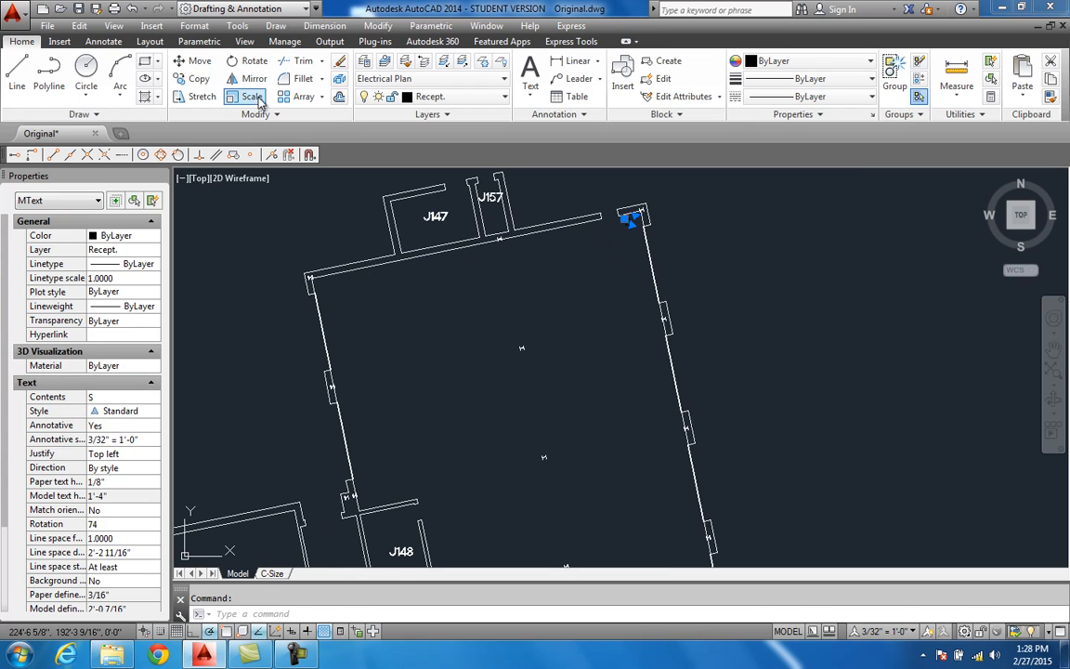
pyautogui.click(200, 80)
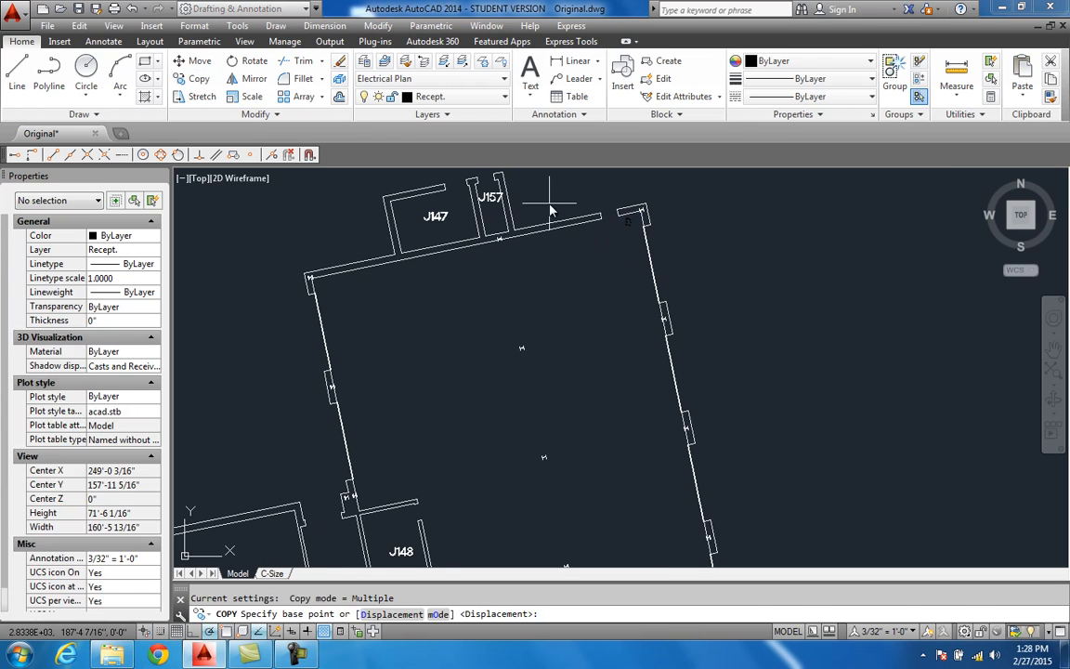
pyautogui.click(623, 224)
pyautogui.scroll(-4, 536, 313)
pyautogui.moveTo(525, 351); pyautogui.dragTo(506, 298, button='middle')
pyautogui.scroll(4, 425, 365)
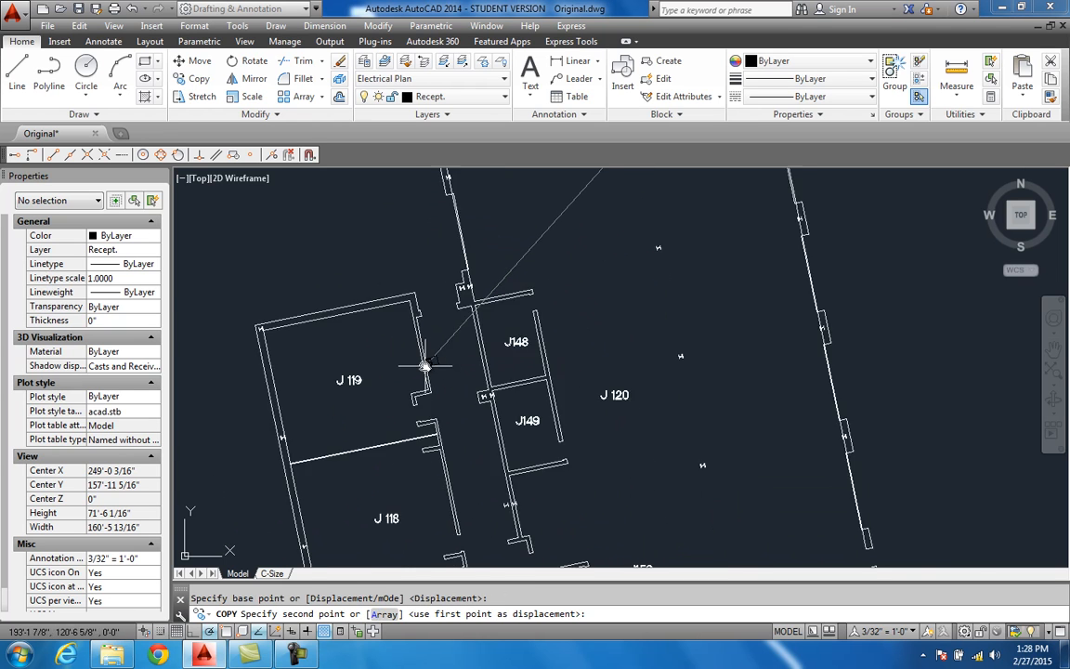
pyautogui.scroll(2, 425, 365)
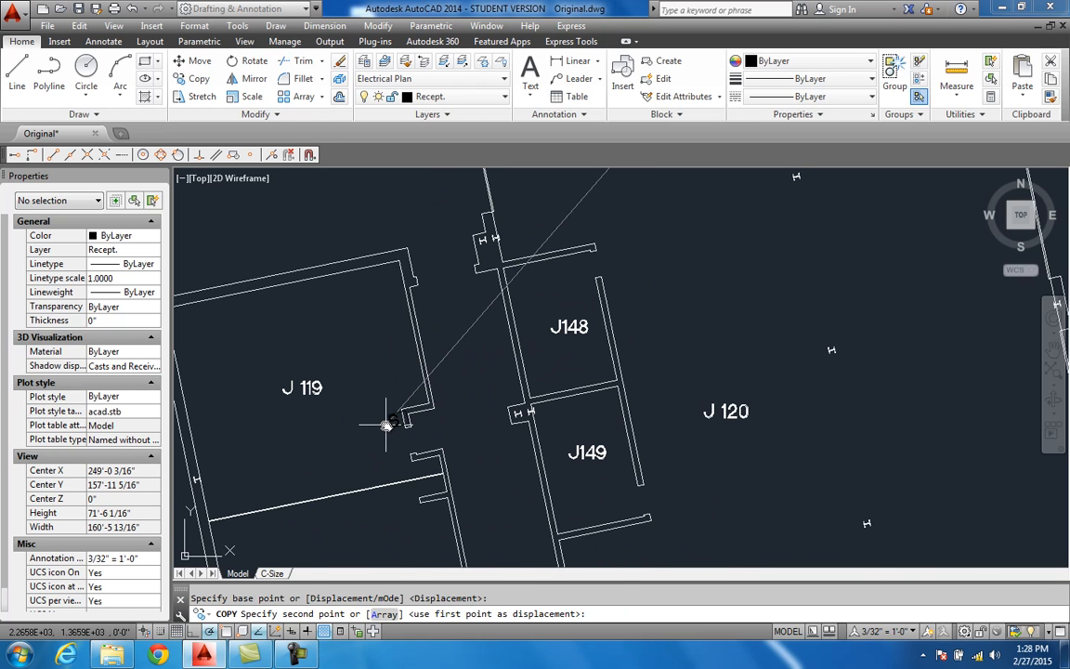
pyautogui.click(386, 425)
# Place further copies of the S symbol beside the door openings of rooms J148 and J149, and finish copying.
pyautogui.scroll(-4, 385, 425)
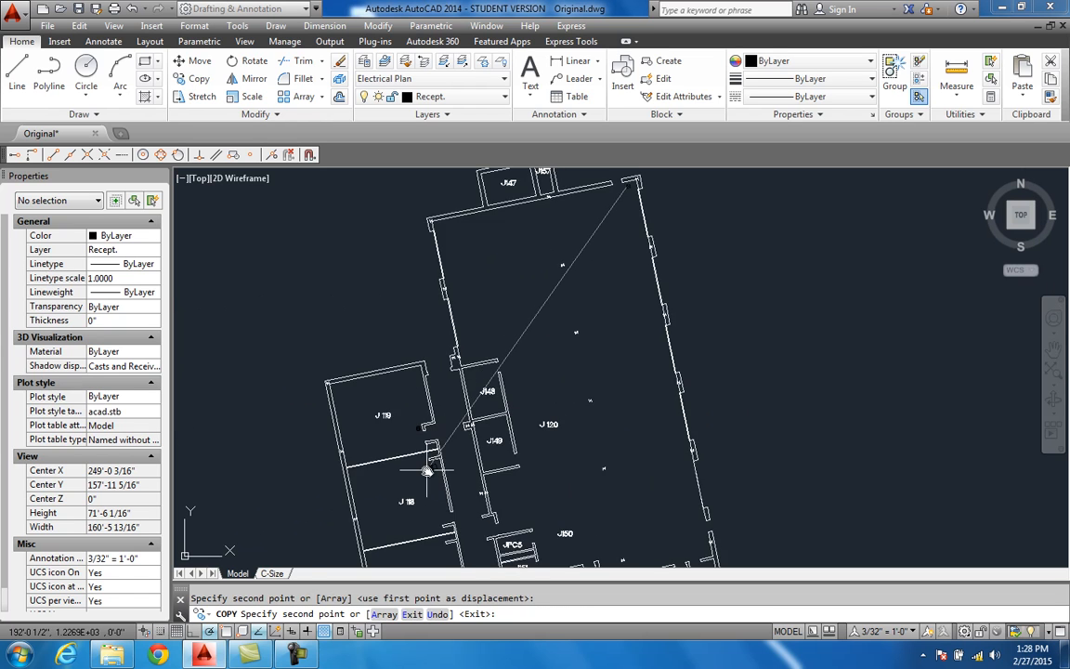
pyautogui.scroll(3, 439, 461)
pyautogui.scroll(-2, 520, 426)
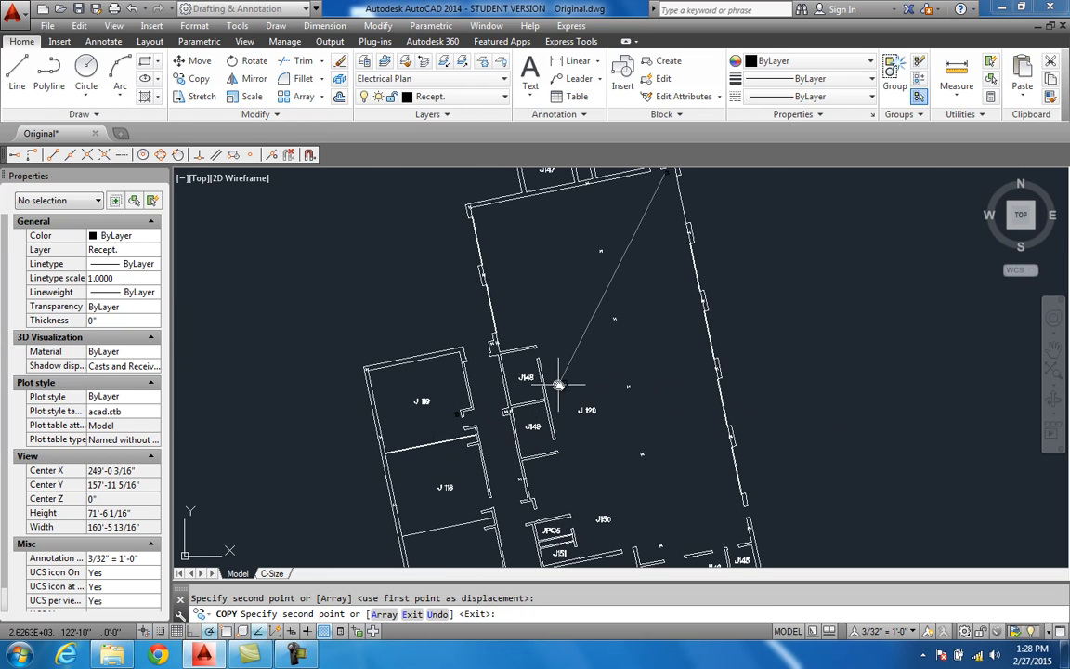
pyautogui.scroll(4, 522, 349)
pyautogui.click(493, 342)
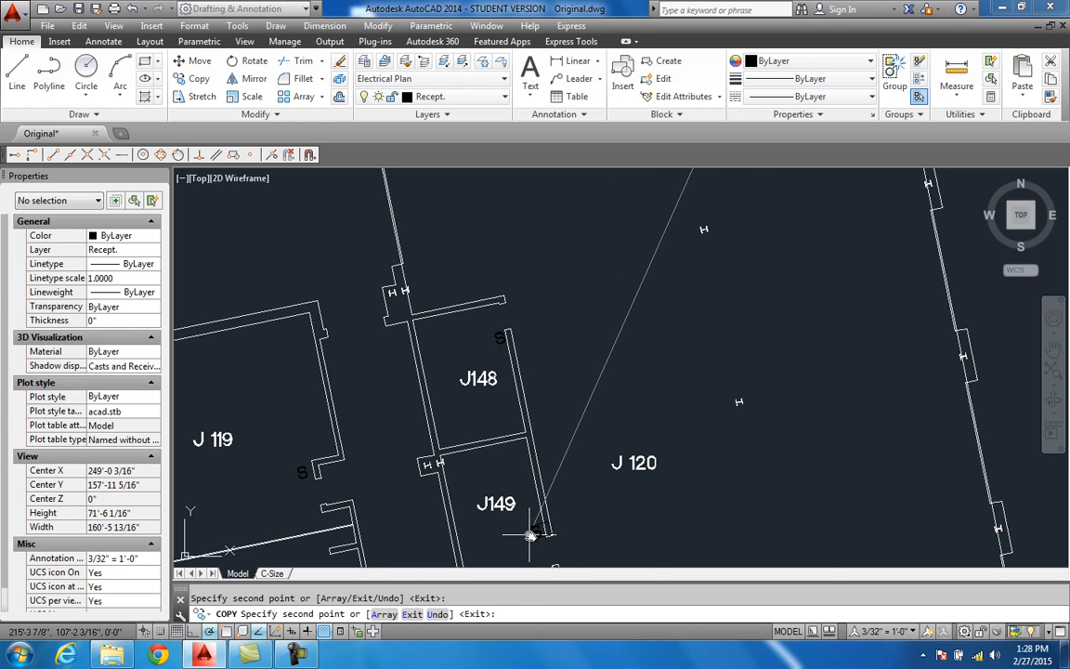
pyautogui.press('Escape')
# Make the Wire layer current.
pyautogui.scroll(-2, 544, 394)
pyautogui.moveTo(545, 394)
pyautogui.mouseDown(button='middle')
pyautogui.moveTo(481, 475)
pyautogui.moveTo(457, 461)
pyautogui.mouseUp(button='middle')
pyautogui.scroll(-2, 475, 400)
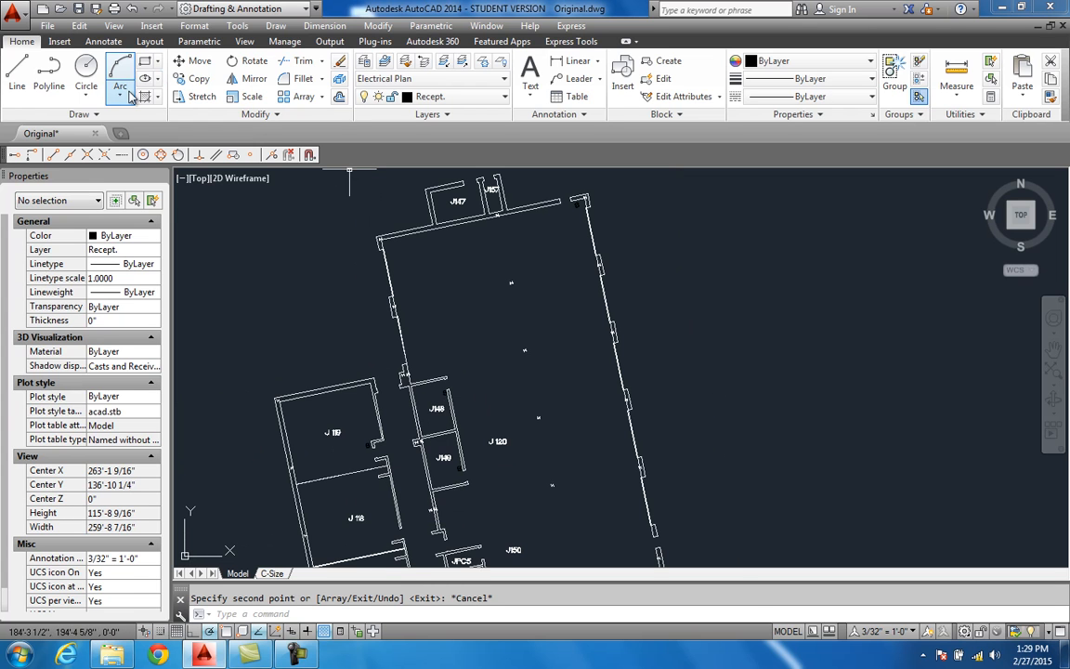
pyautogui.click(465, 97)
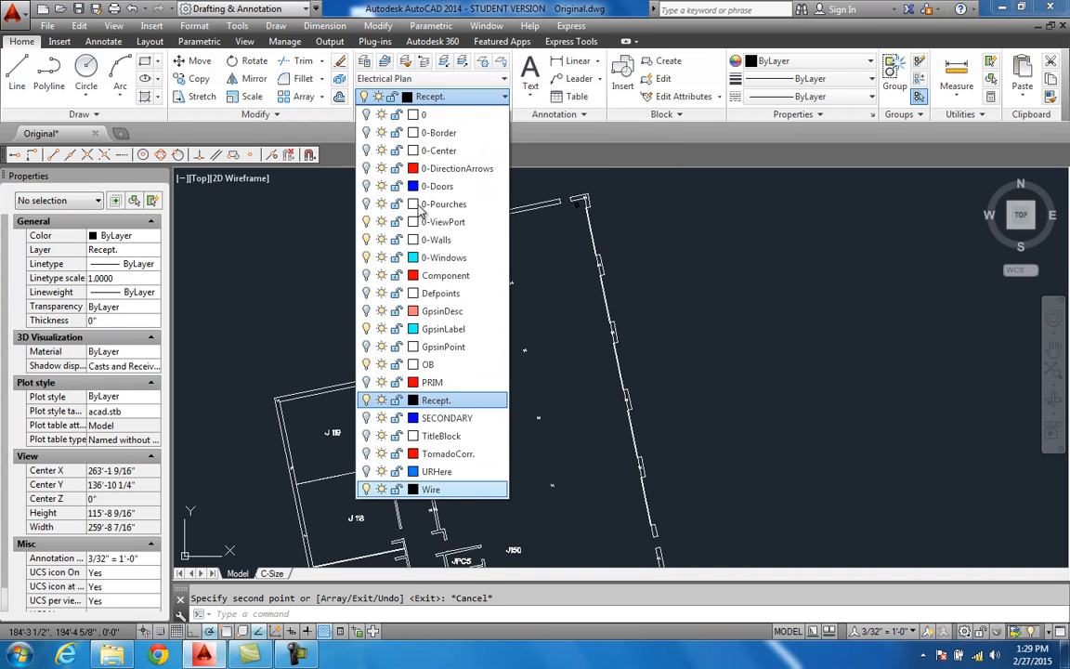
pyautogui.click(433, 489)
pyautogui.click(383, 61)
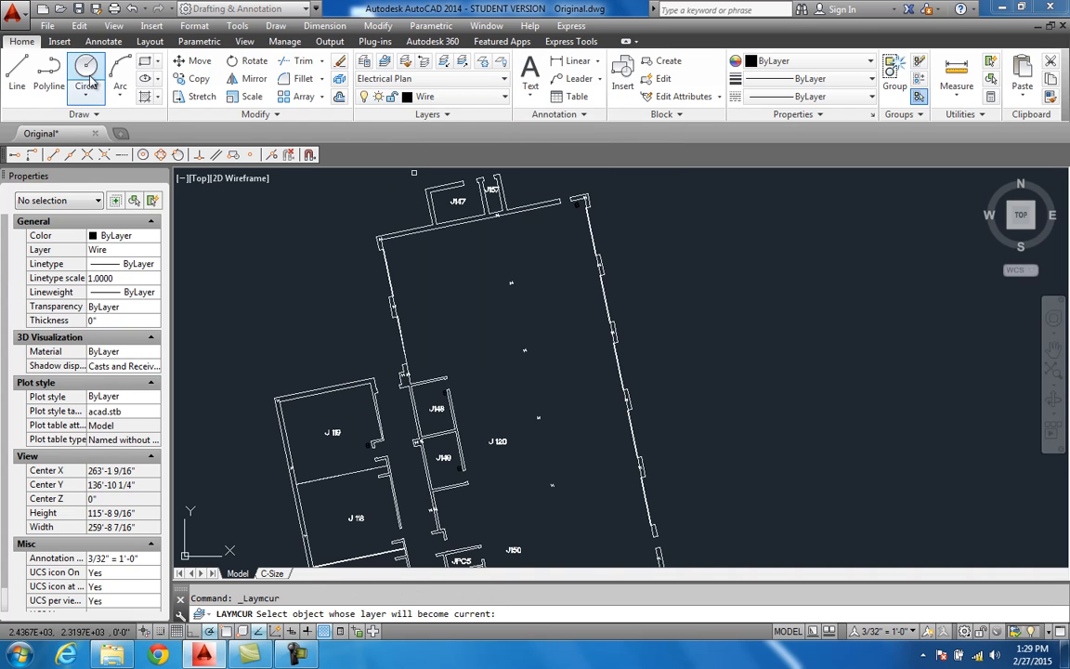
# Draw a three-point arc as wiring from the S switch in room J 120's upper-right corner to the S switch in room J148.
pyautogui.click(119, 72)
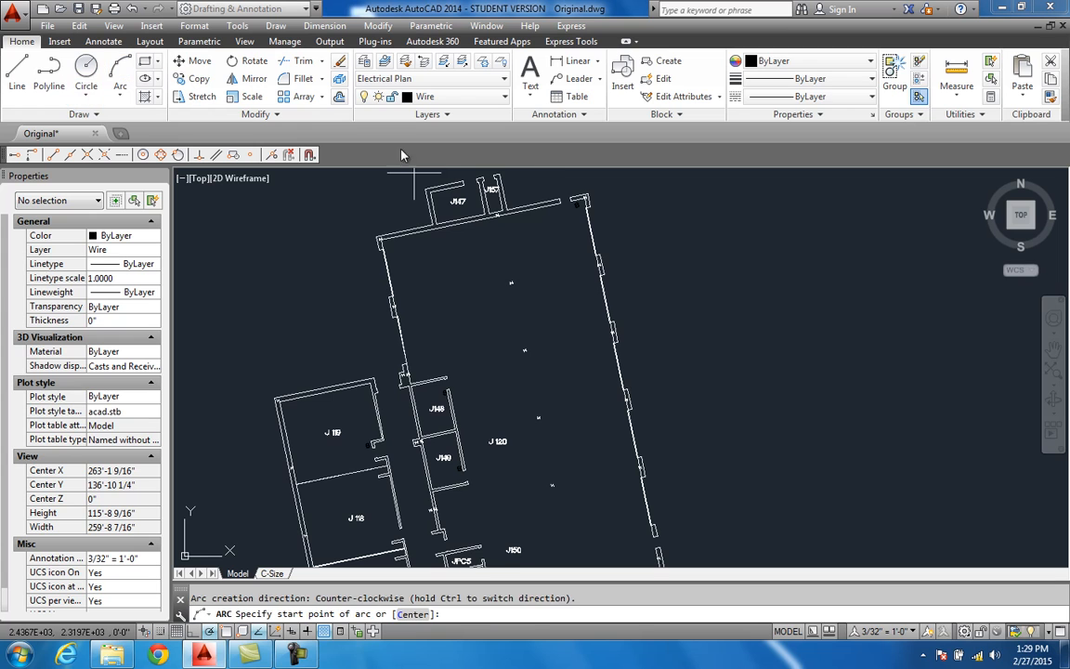
pyautogui.scroll(2, 562, 215)
pyautogui.click(581, 202)
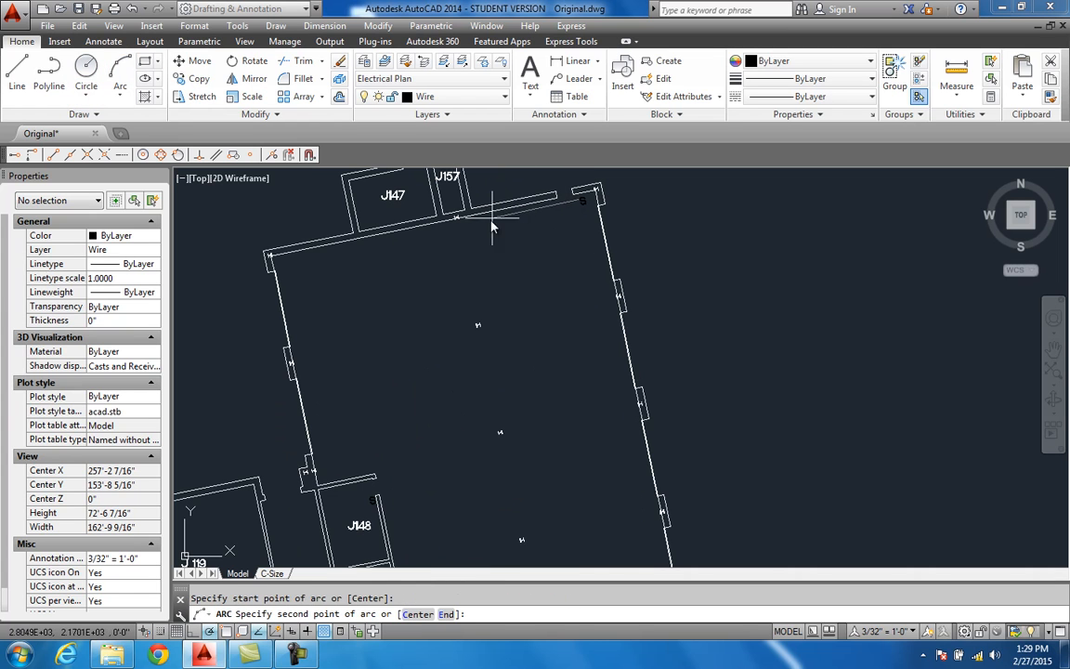
pyautogui.click(374, 502)
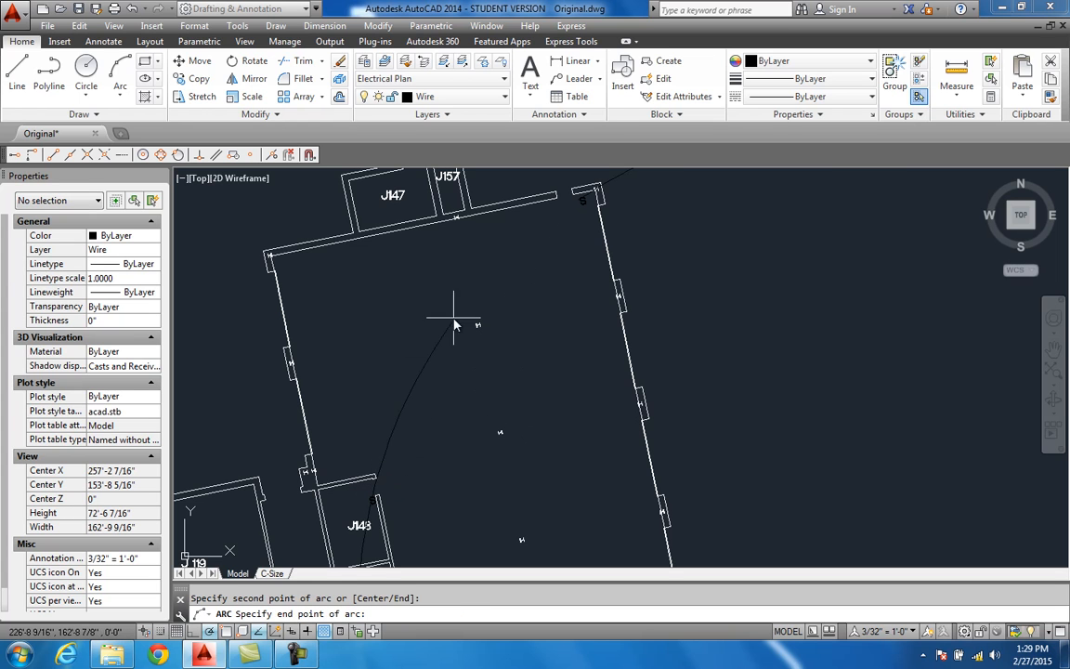
pyautogui.click(373, 502)
pyautogui.scroll(2, 406, 474)
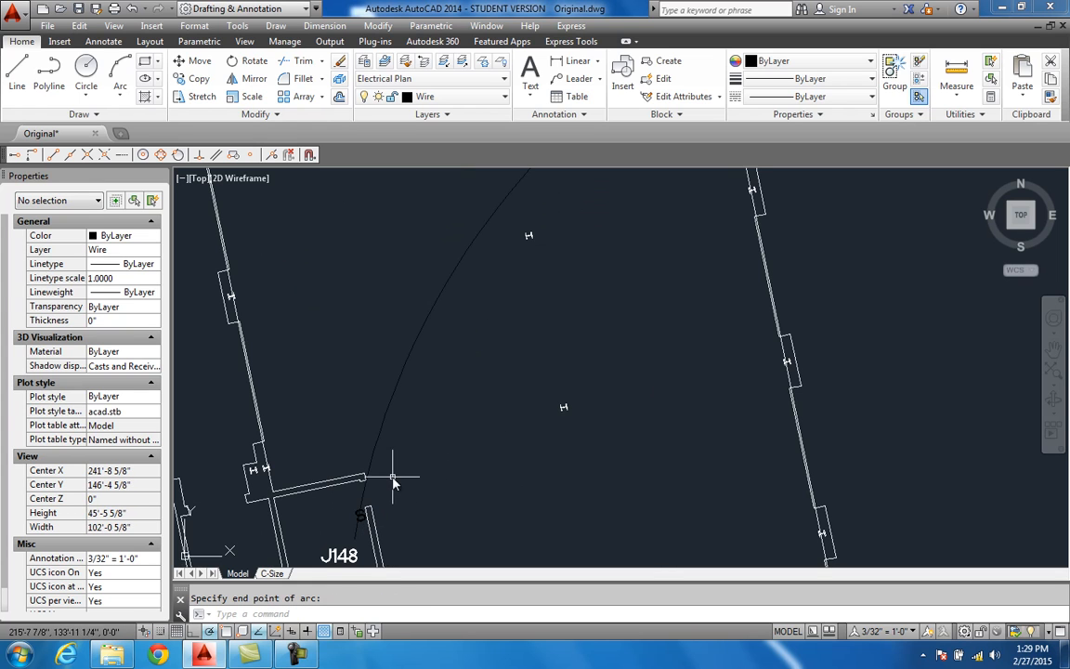
pyautogui.click(358, 536)
pyautogui.click(354, 539)
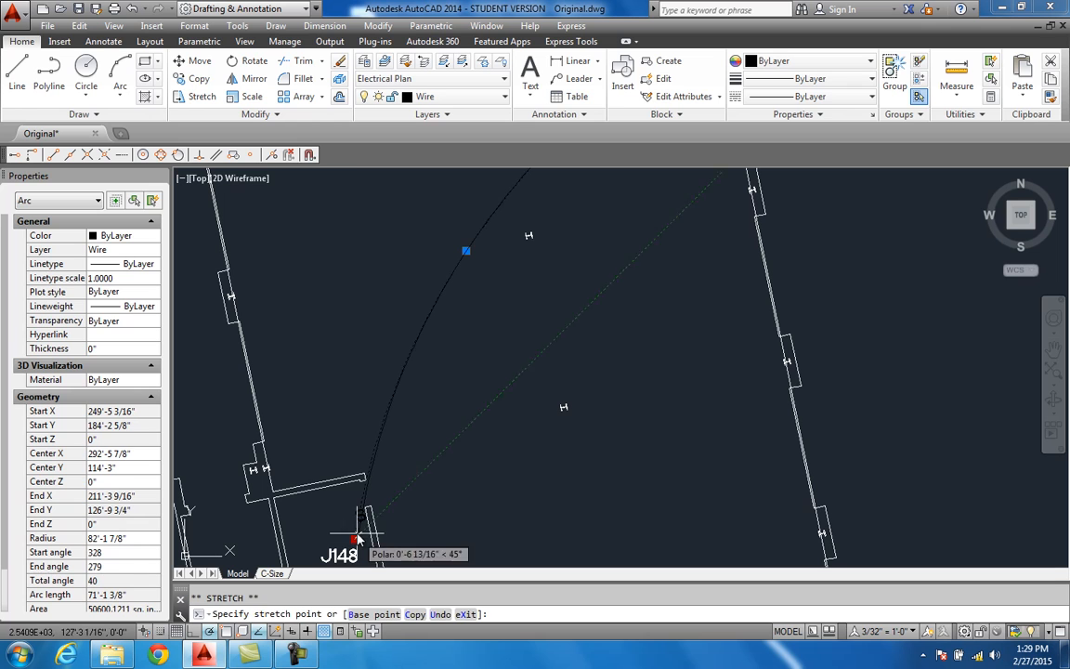
pyautogui.press('Escape')
pyautogui.press('Escape')
# Draw a small wiring arc inside room J148 from its S switch to just beside the room label.
pyautogui.scroll(-4, 358, 509)
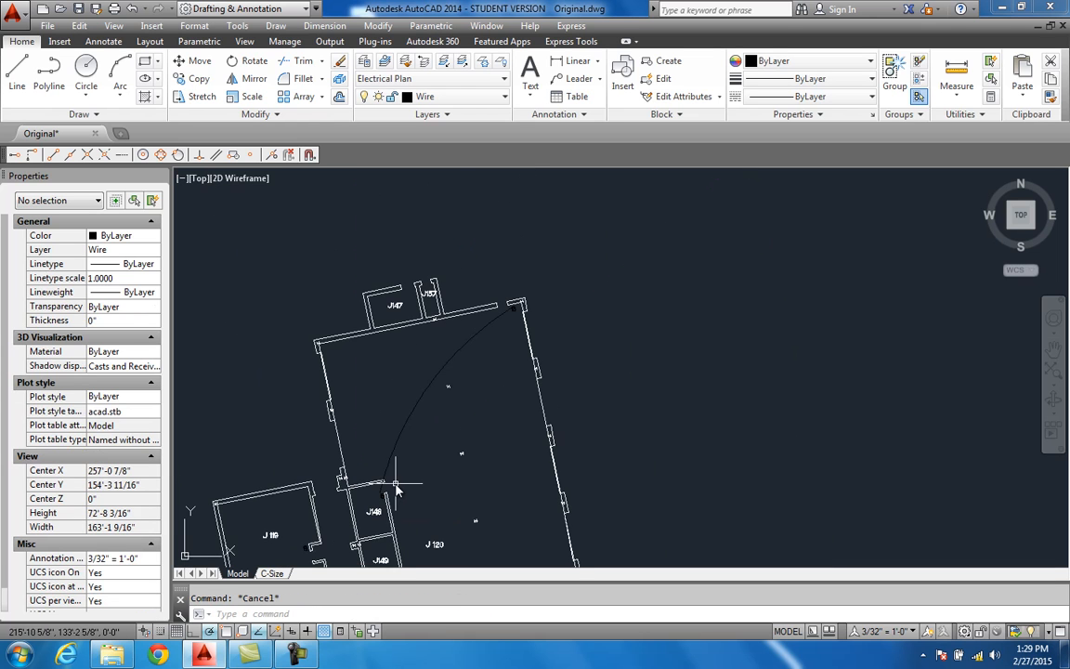
pyautogui.moveTo(427, 475); pyautogui.dragTo(444, 365, button='middle')
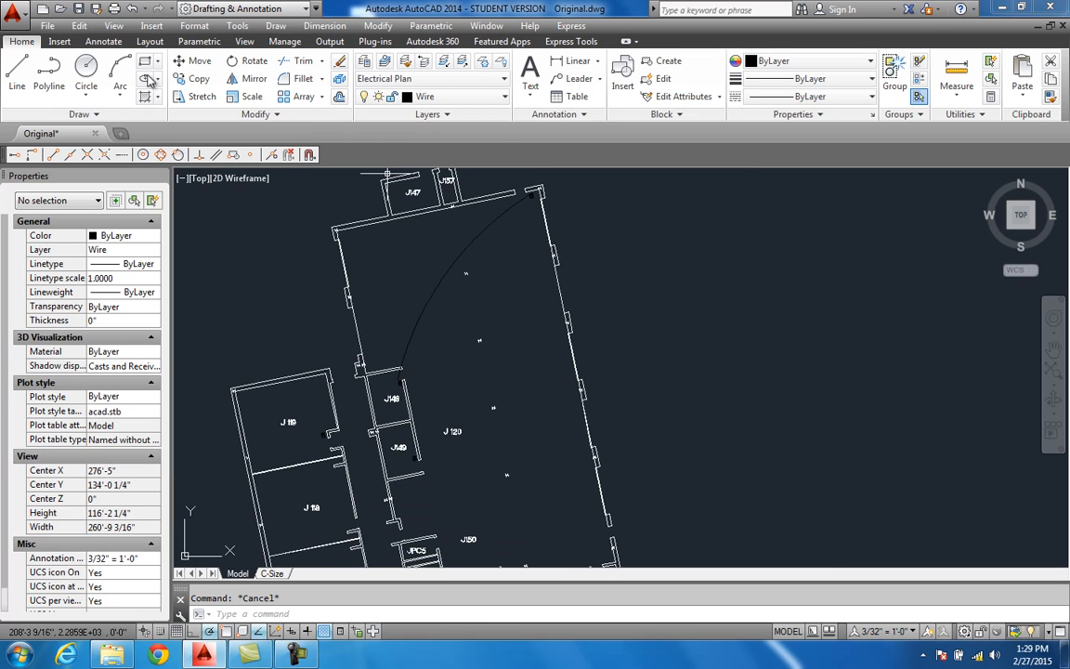
pyautogui.click(120, 70)
pyautogui.scroll(4, 396, 403)
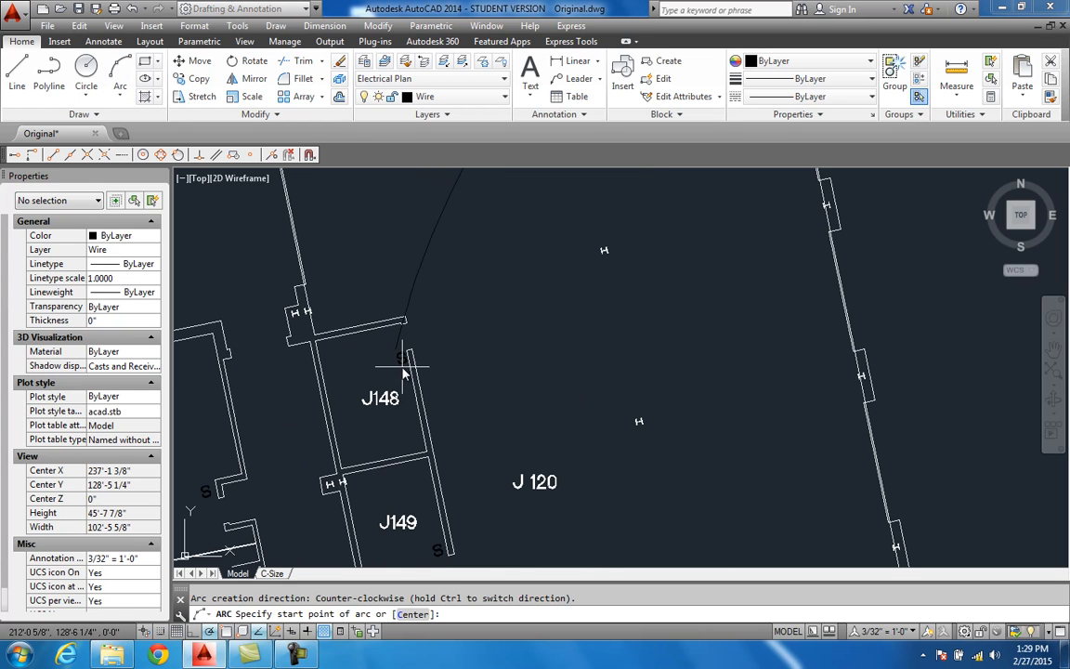
pyautogui.click(401, 367)
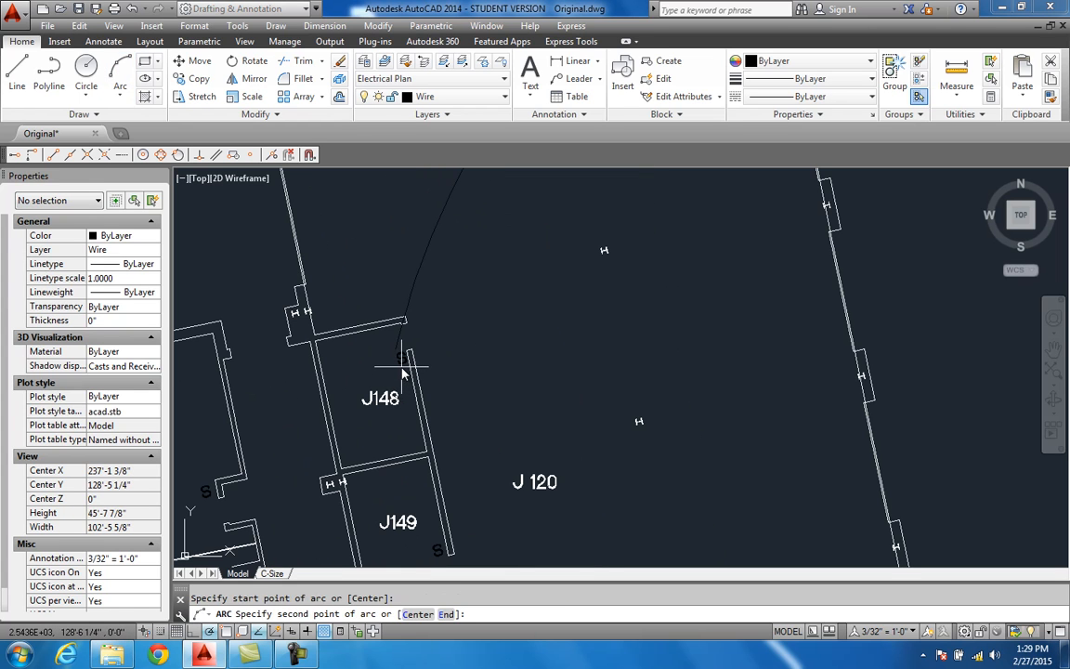
pyautogui.click(364, 398)
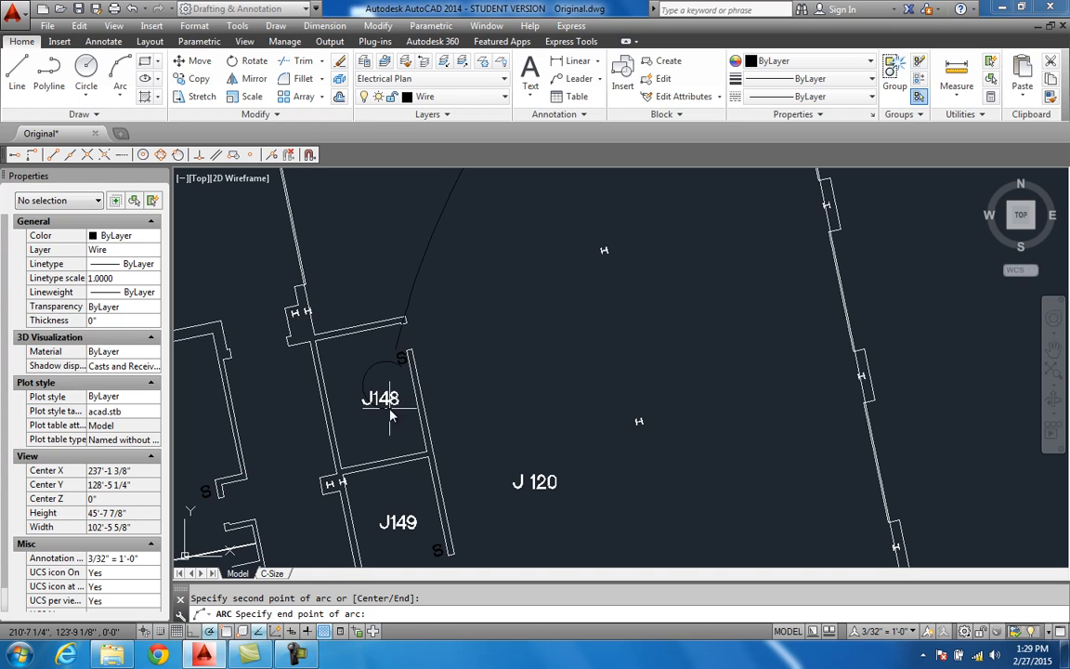
pyautogui.click(365, 402)
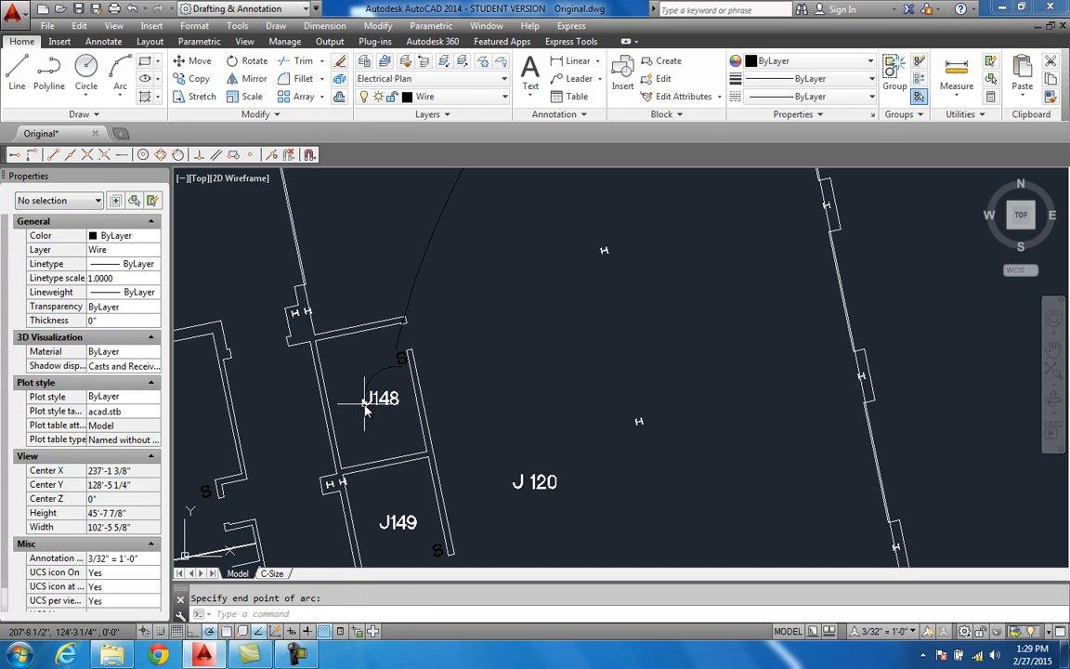
pyautogui.click(374, 400)
pyautogui.click(120, 71)
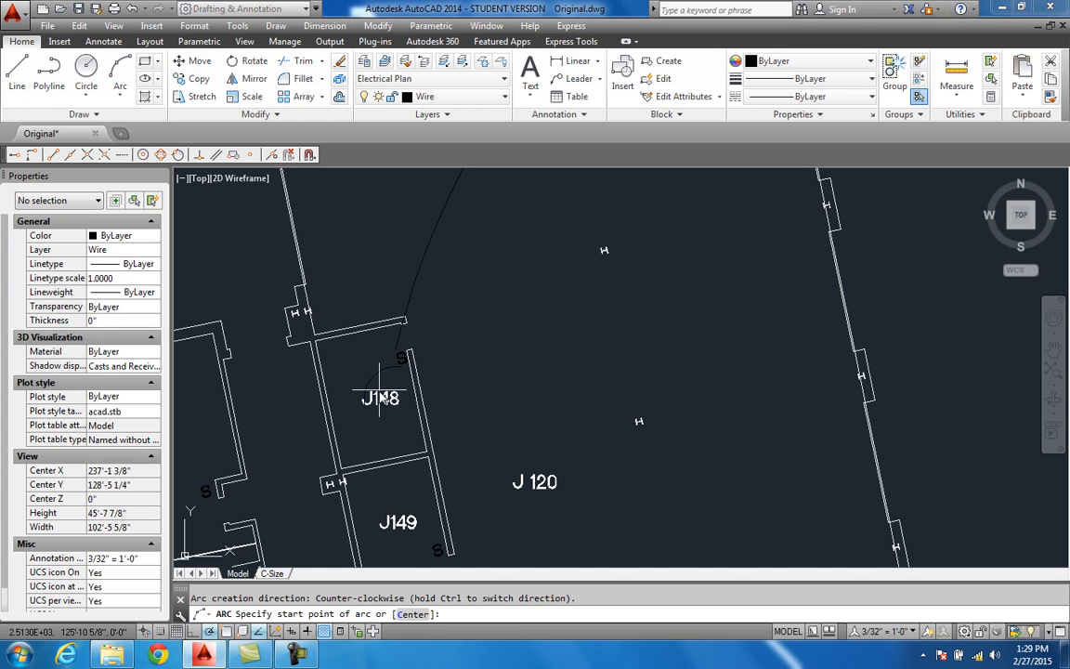
pyautogui.click(365, 416)
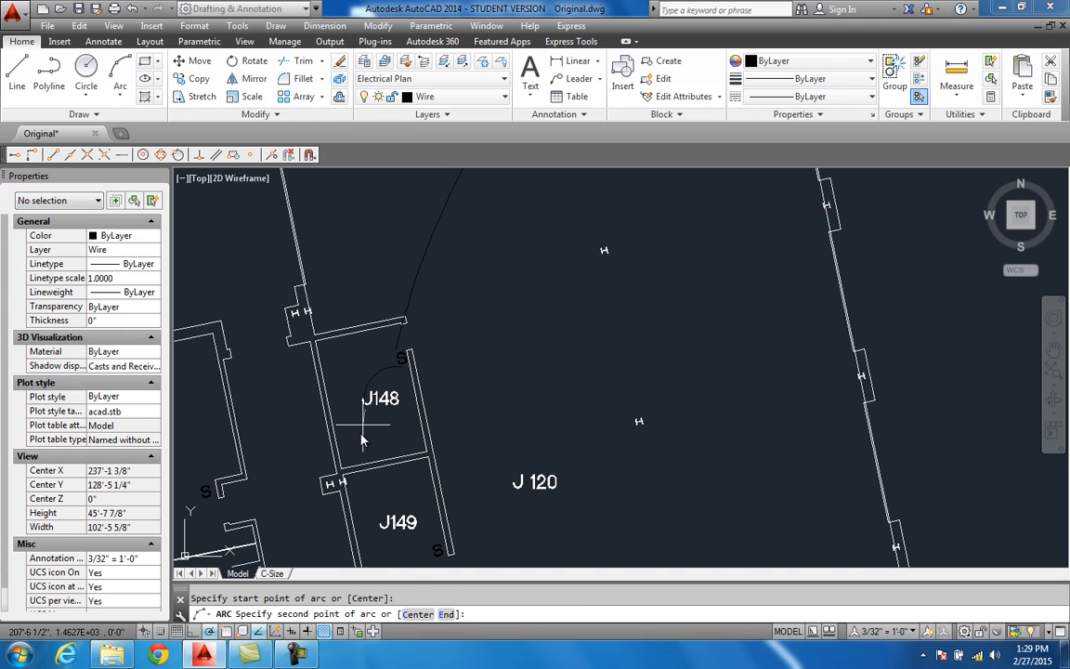
pyautogui.click(433, 549)
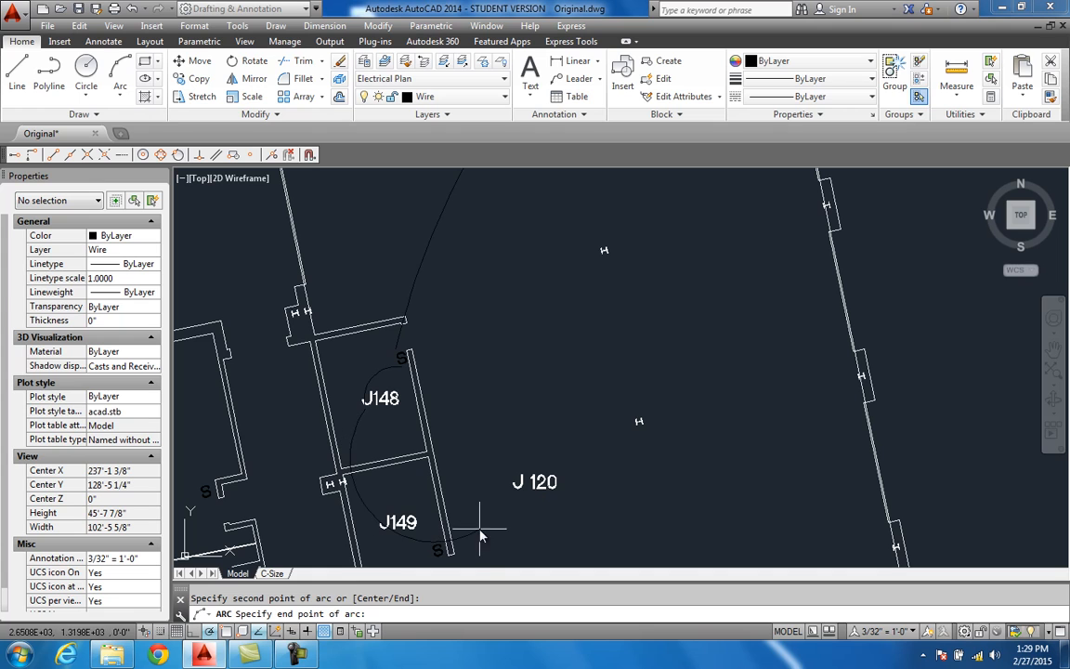
pyautogui.press('Escape')
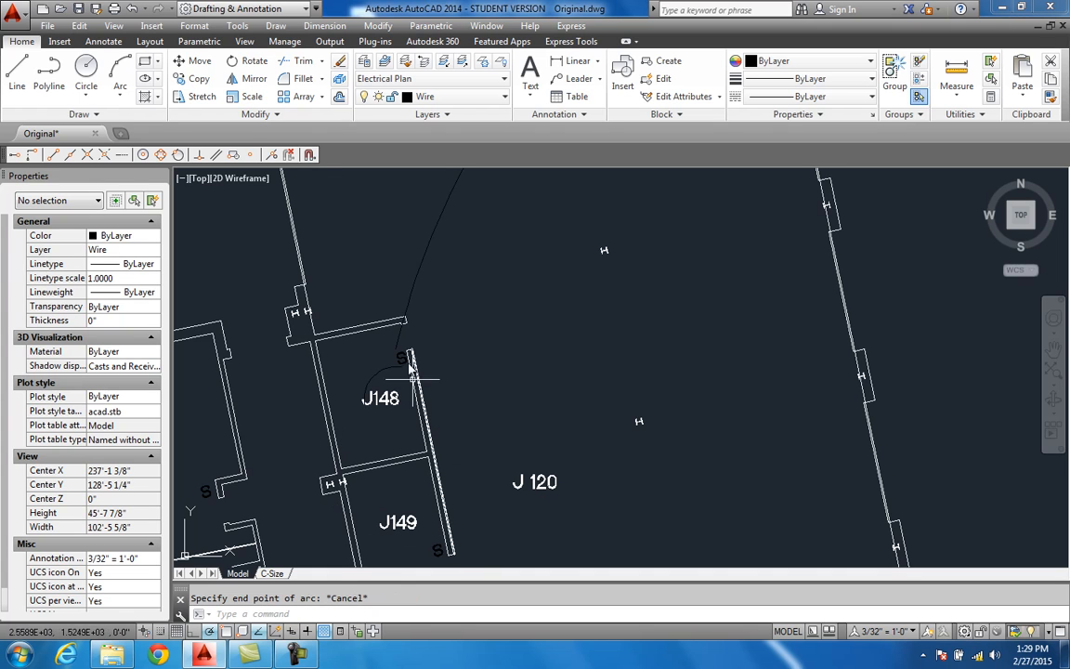
# Draw a three-point wiring arc from the S switch in room J148 through the dividing wall to the S switch in room J149.
pyautogui.click(120, 72)
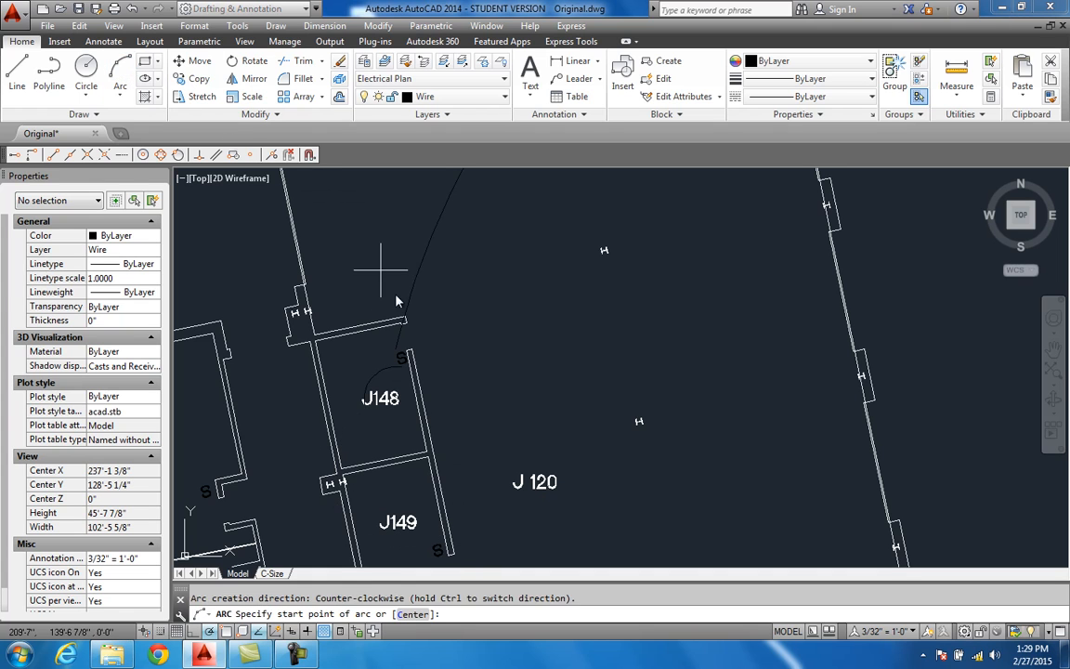
pyautogui.click(406, 370)
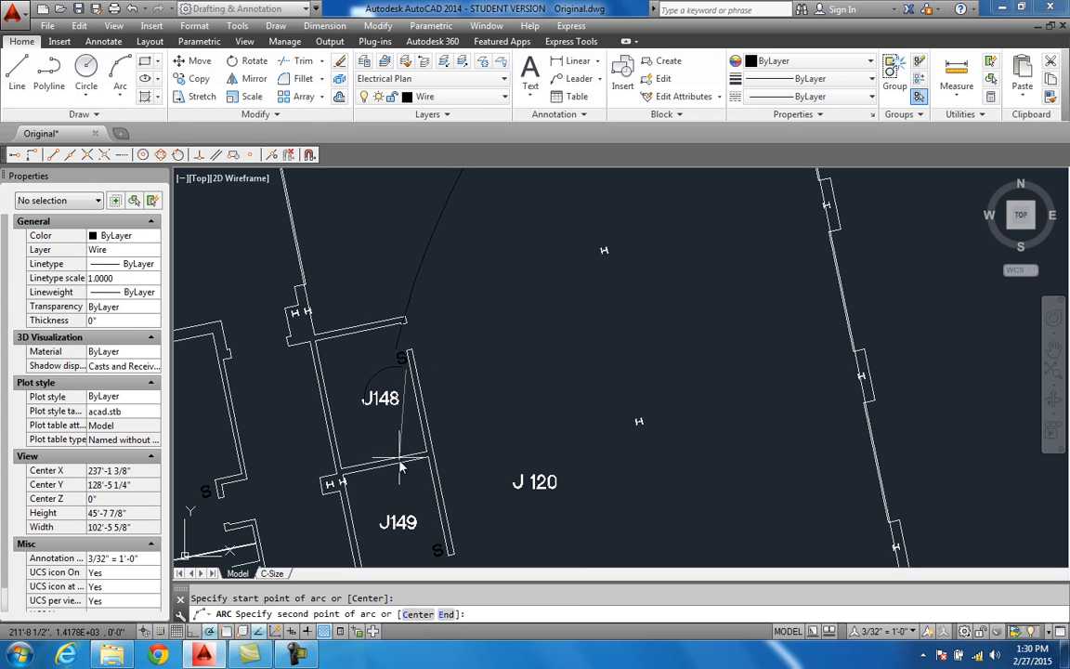
pyautogui.click(436, 540)
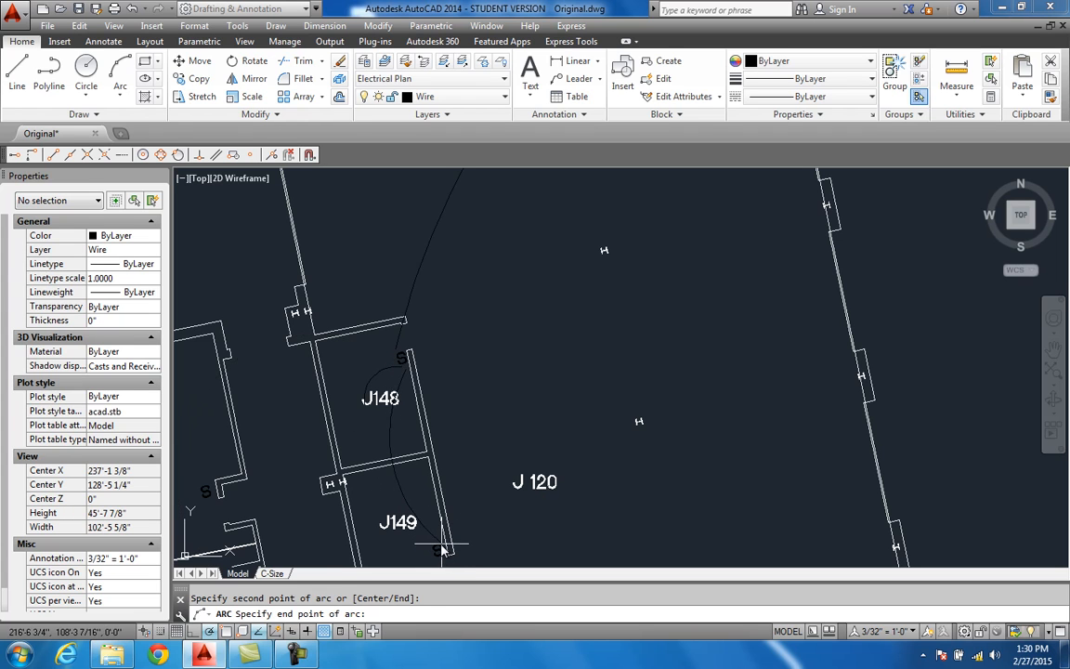
pyautogui.press('Escape')
# Set the Wire layer's color to index 64 and the Recept. layer's color to index 70.
pyautogui.scroll(-4, 441, 418)
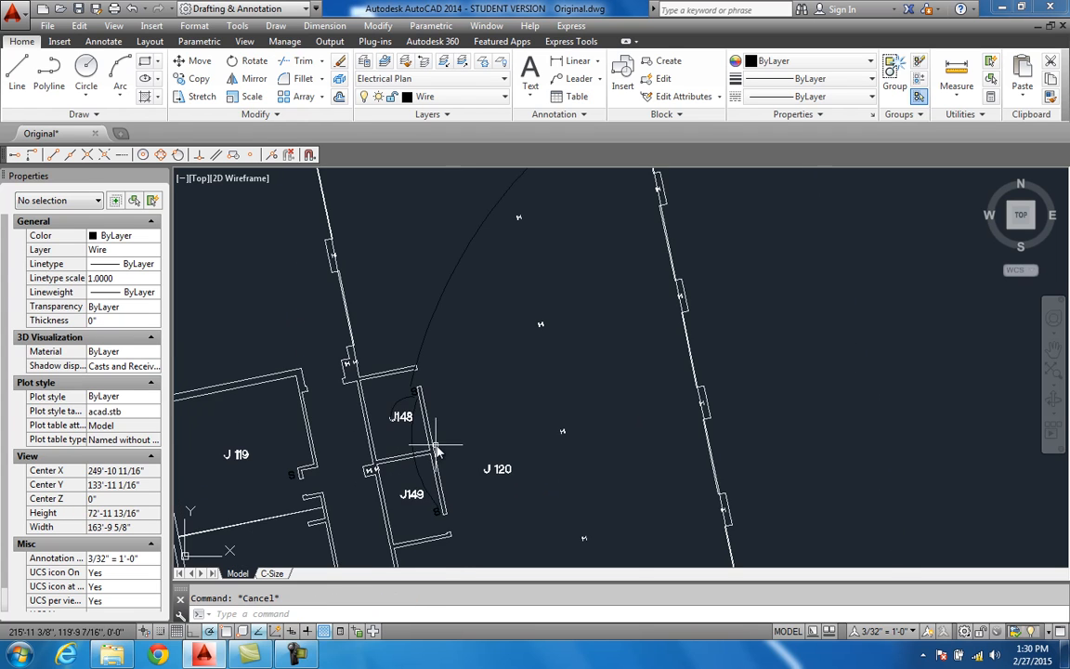
pyautogui.moveTo(455, 387); pyautogui.dragTo(446, 327, button='middle')
pyautogui.scroll(-2, 445, 324)
pyautogui.scroll(2, 432, 384)
pyautogui.moveTo(466, 382); pyautogui.dragTo(385, 414, button='middle')
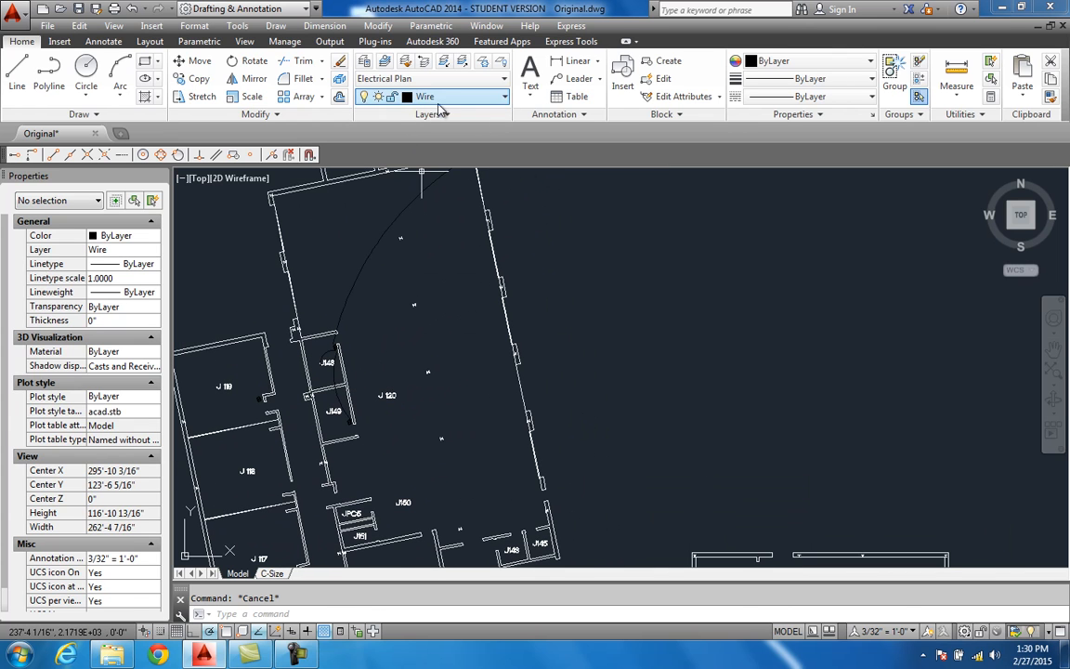
pyautogui.click(364, 62)
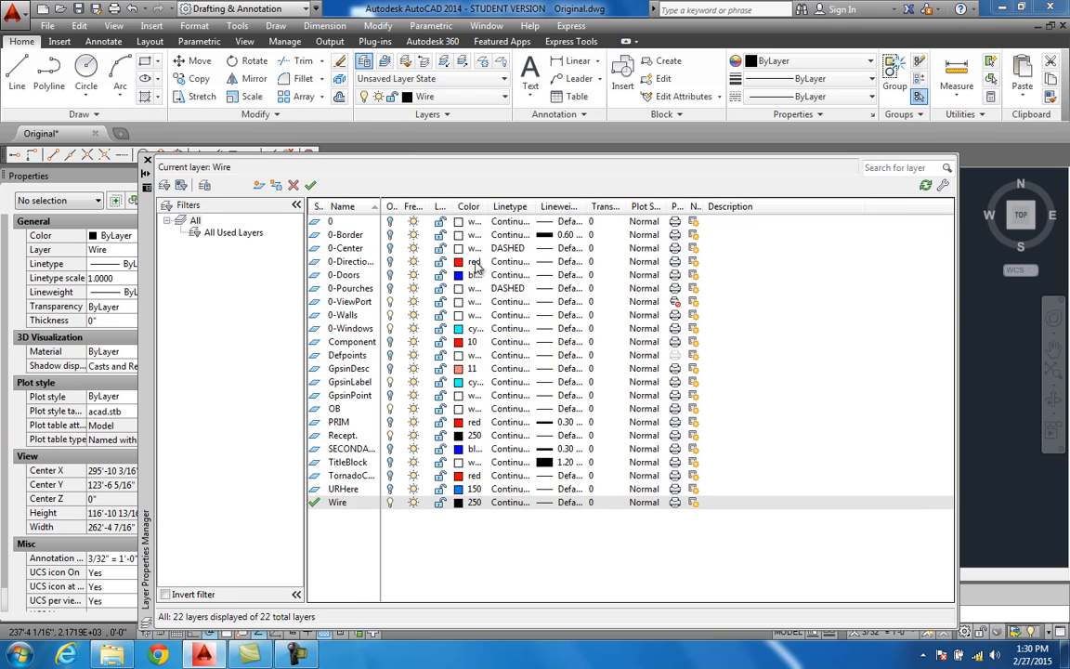
pyautogui.click(459, 502)
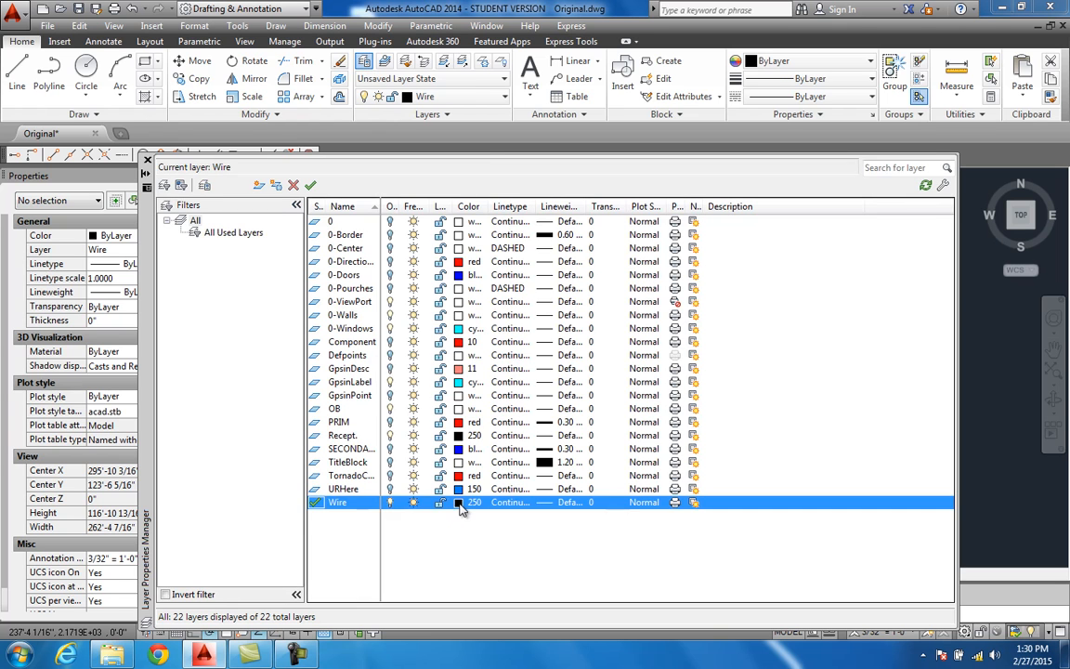
pyautogui.click(469, 265)
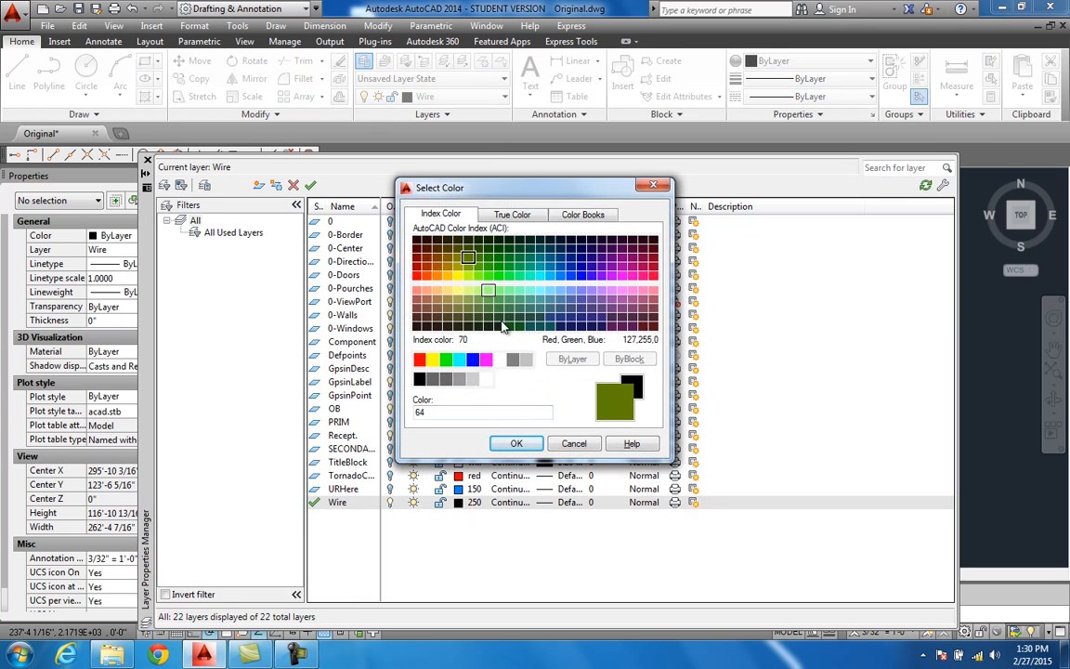
pyautogui.click(518, 444)
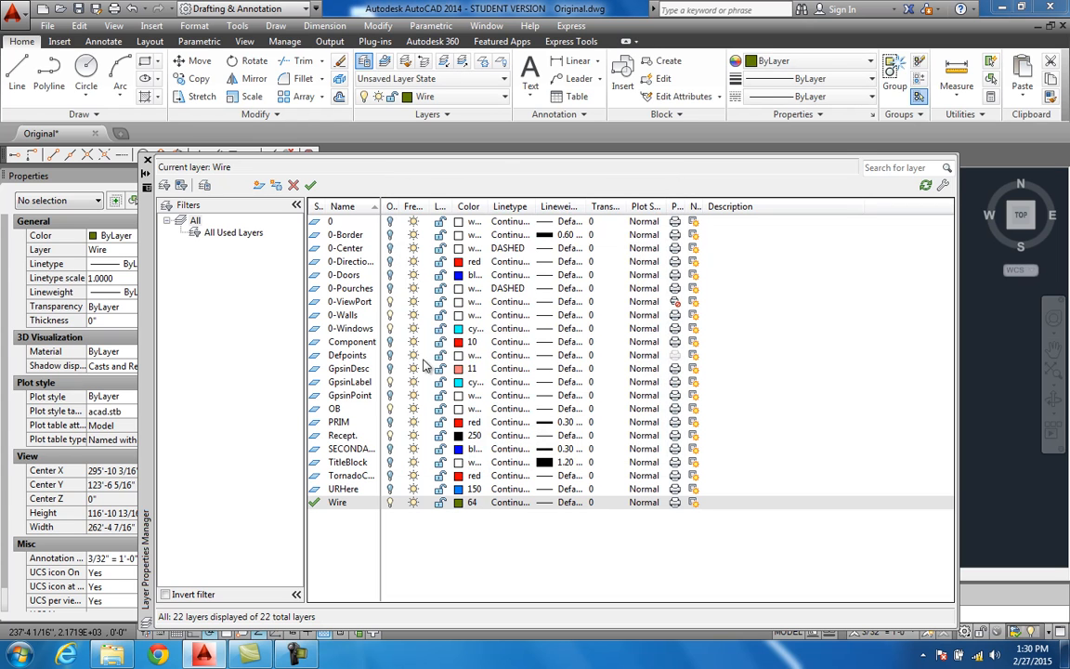
pyautogui.click(459, 435)
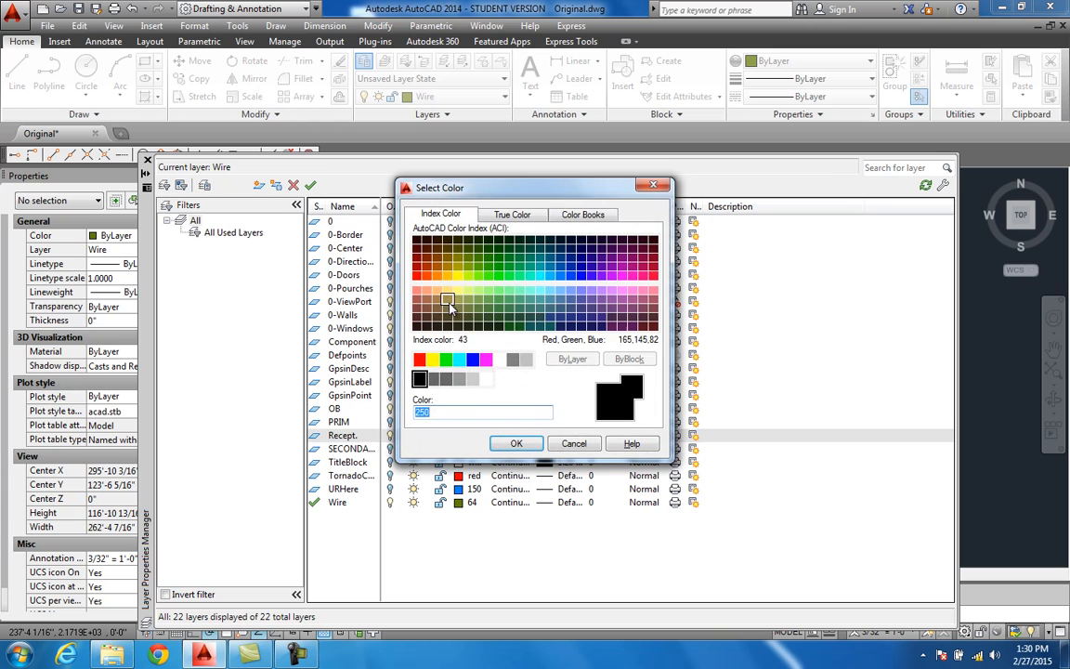
pyautogui.click(477, 277)
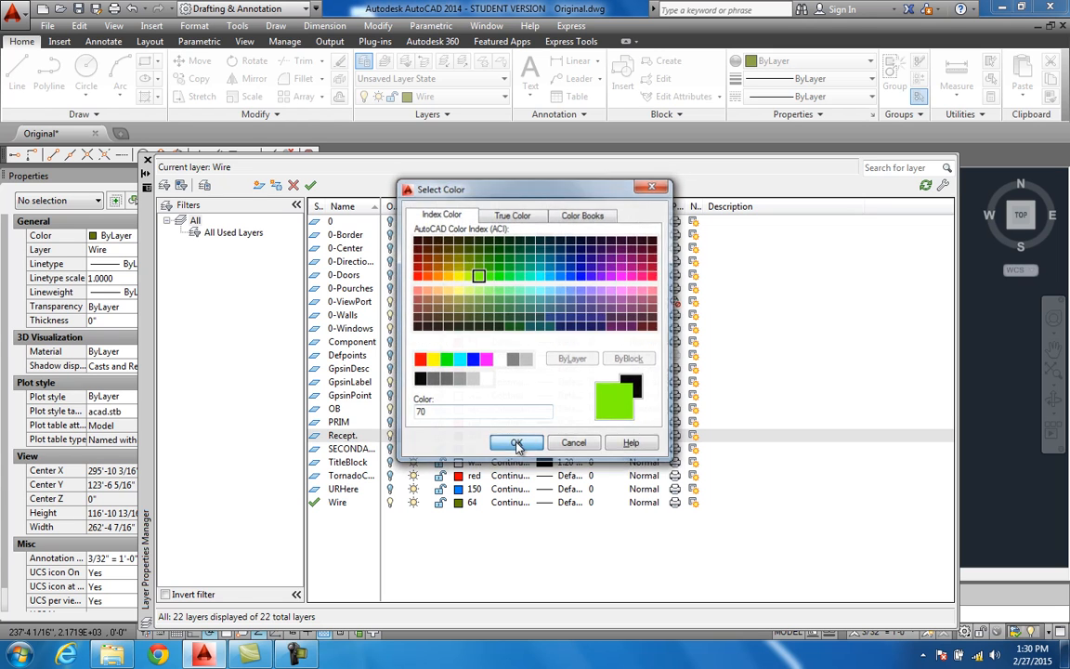
pyautogui.click(513, 443)
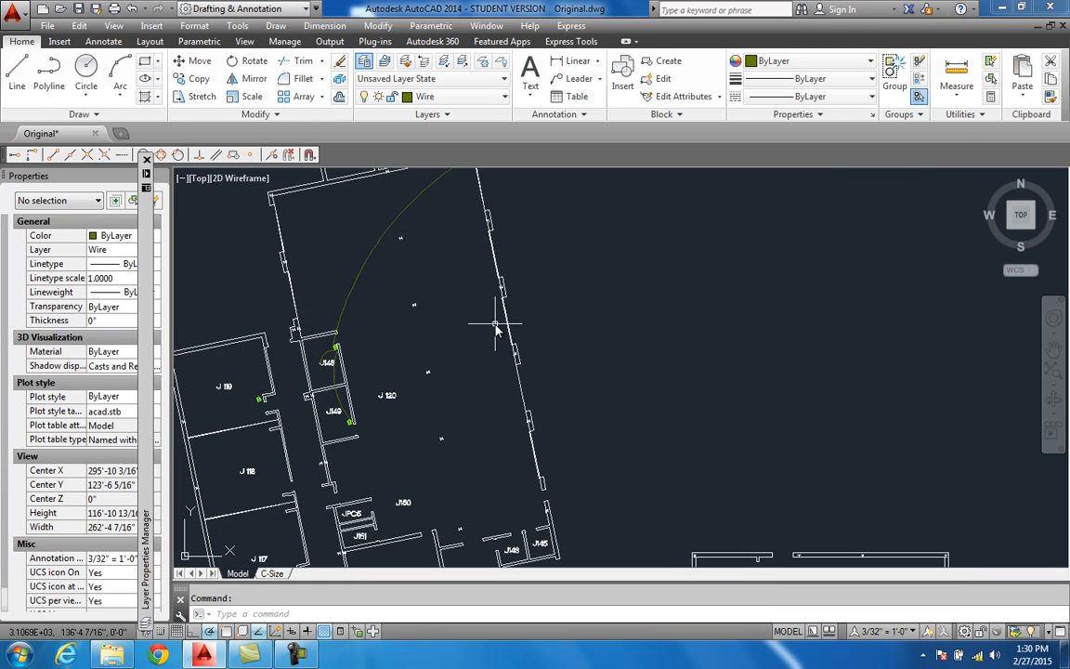
# Restore the Electrical Plan layer state and view the wiring around room J 120.
pyautogui.scroll(-6, 496, 326)
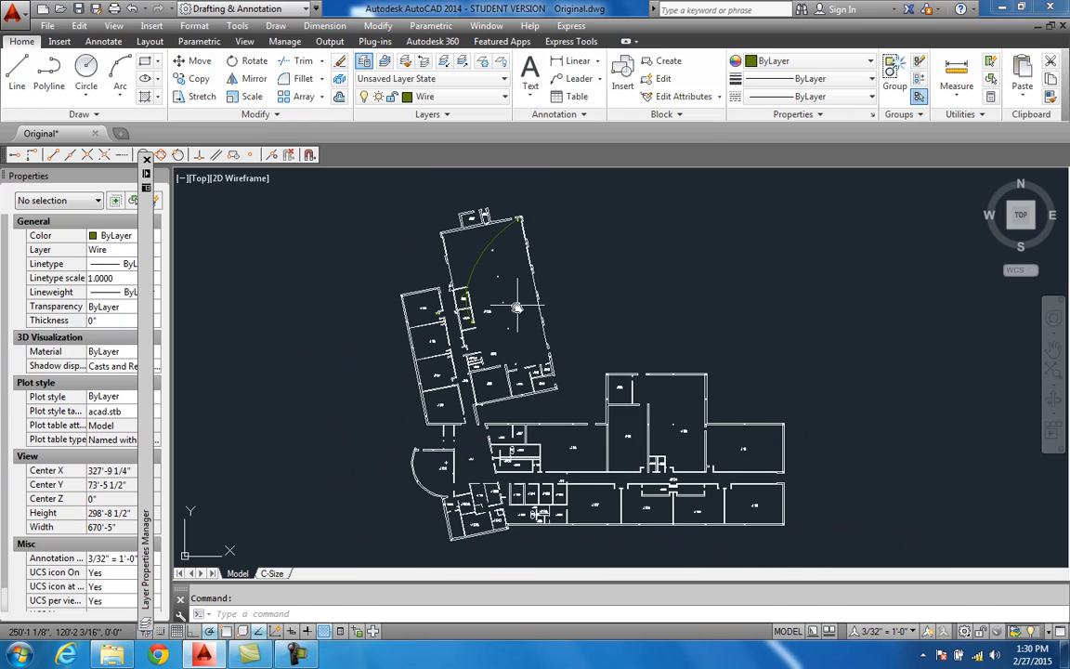
pyautogui.moveTo(517, 307); pyautogui.dragTo(479, 312, button='middle')
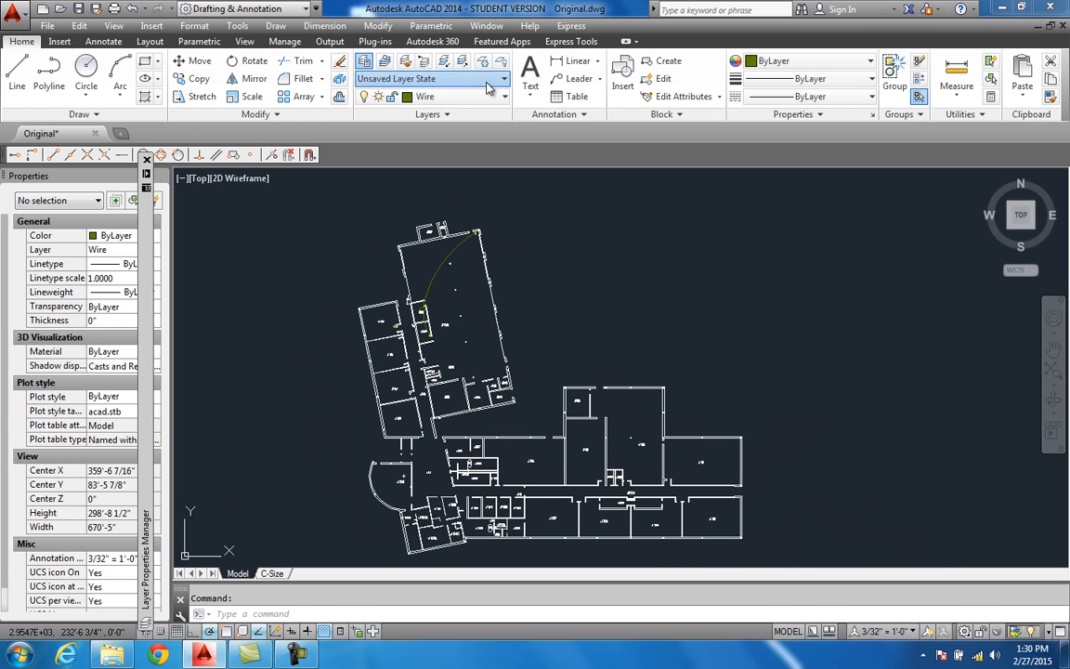
pyautogui.click(442, 79)
pyautogui.click(379, 112)
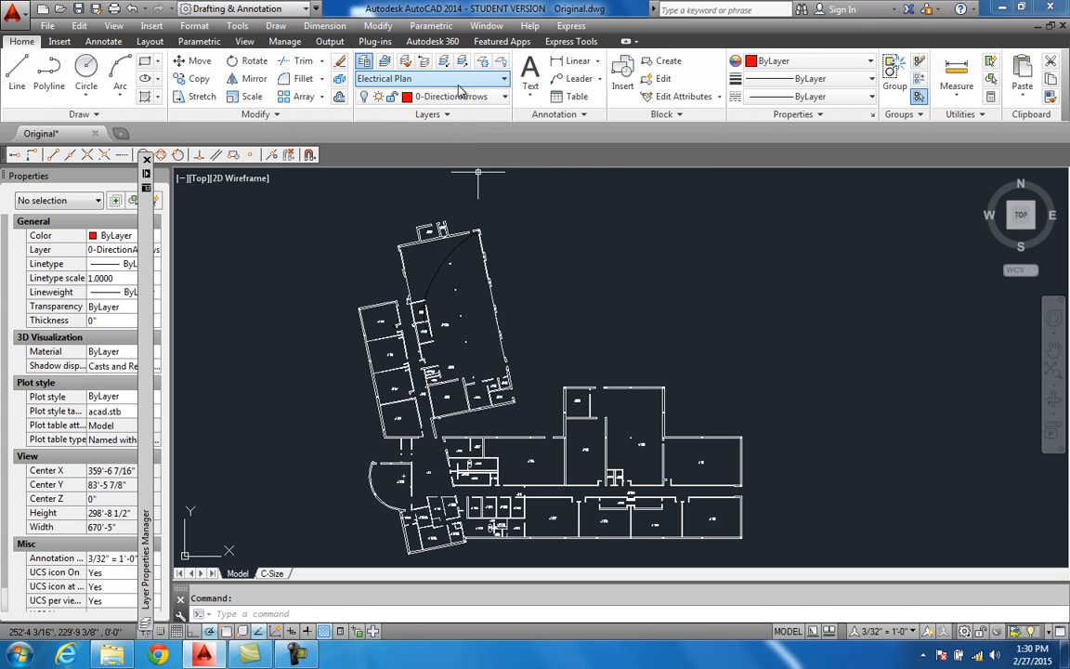
pyautogui.scroll(4, 445, 269)
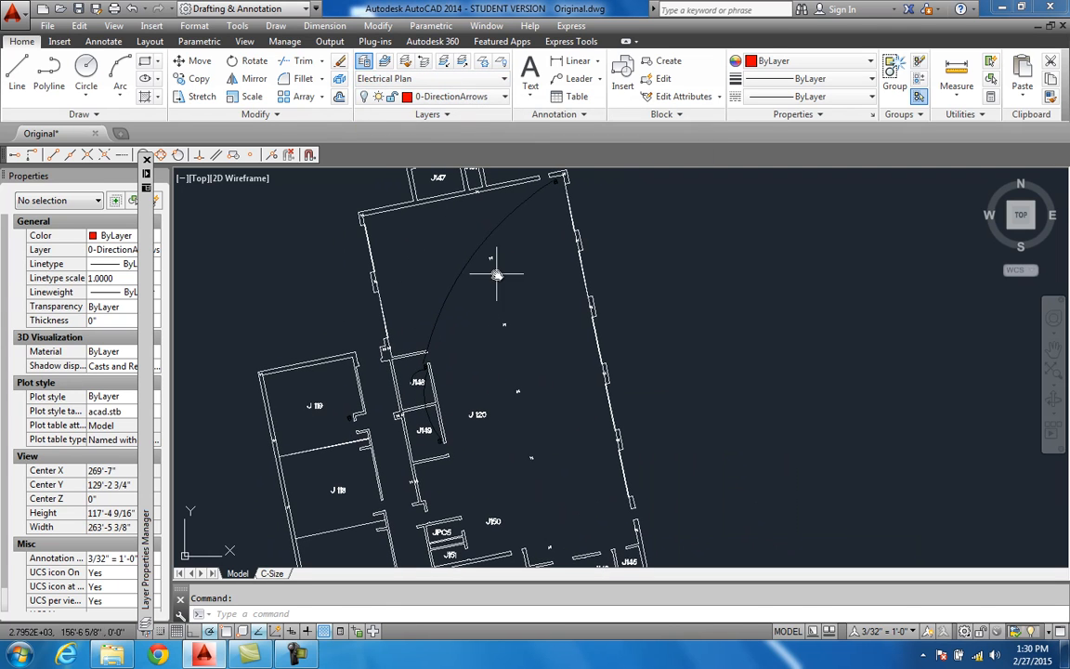
# Switch the drawing to the Fire Escape layer state and view the escape route along room J 120.
pyautogui.click(455, 83)
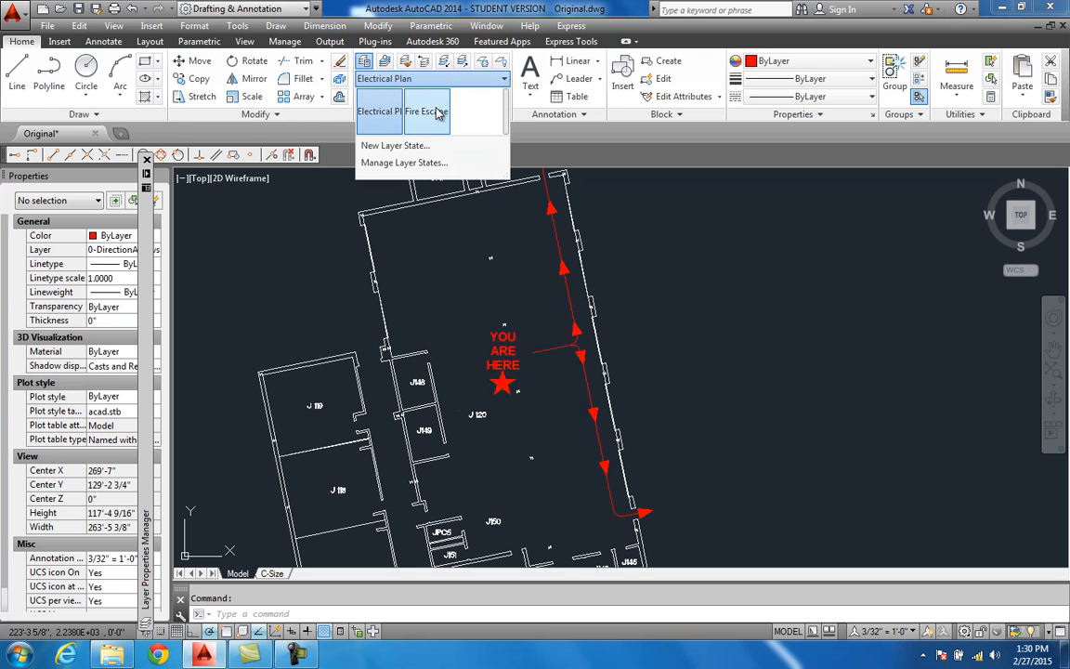
pyautogui.click(439, 110)
pyautogui.scroll(-5, 568, 283)
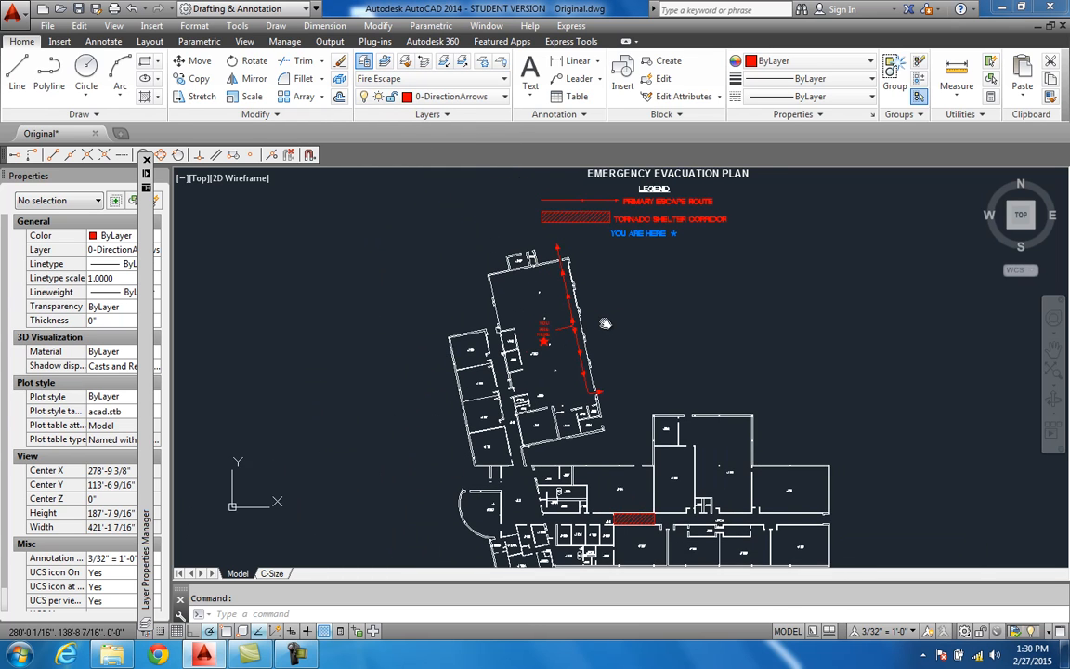
pyautogui.scroll(2, 580, 338)
pyautogui.moveTo(580, 329); pyautogui.dragTo(522, 288, button='middle')
pyautogui.click(453, 96)
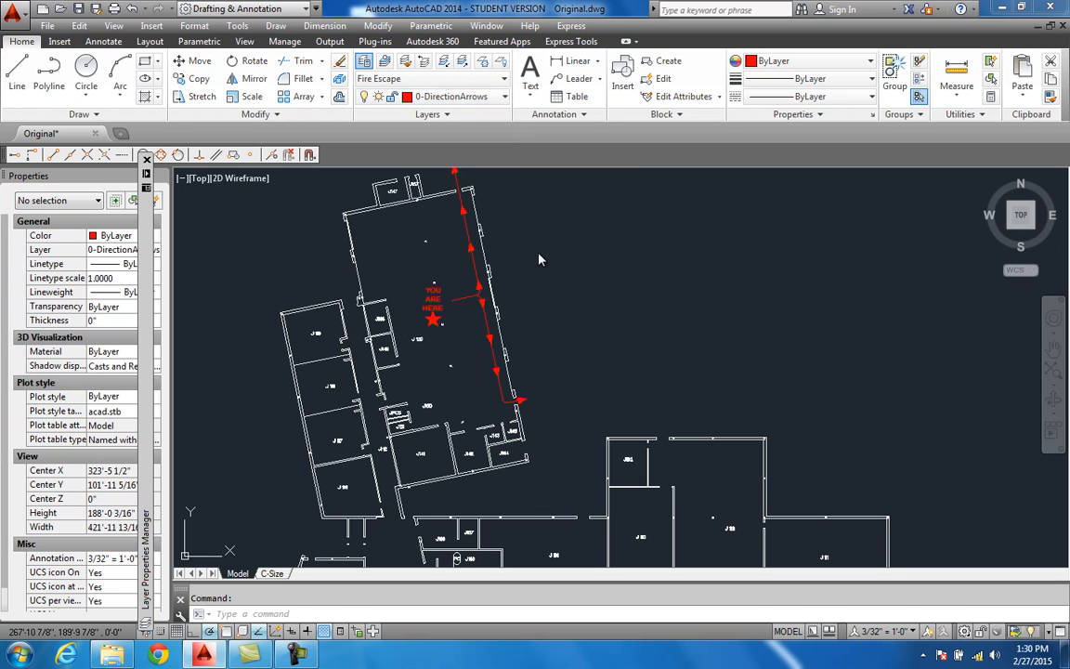
# Switch back to the Electrical Plan layer state and check the layer of the large wiring arc in room J 120.
pyautogui.click(502, 79)
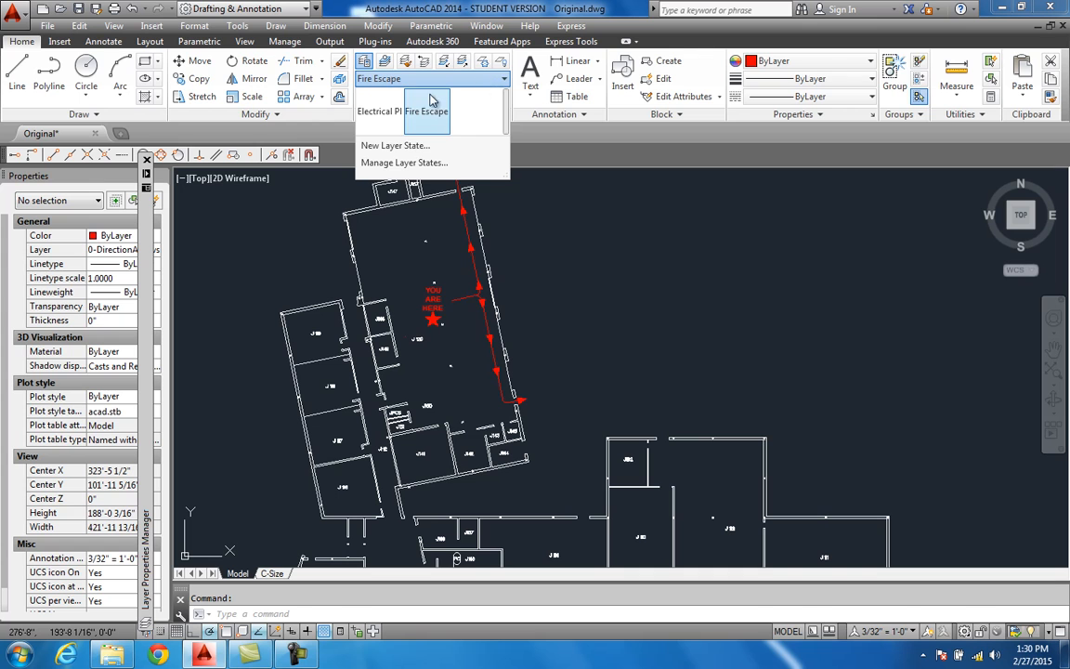
pyautogui.click(390, 111)
pyautogui.scroll(7, 441, 228)
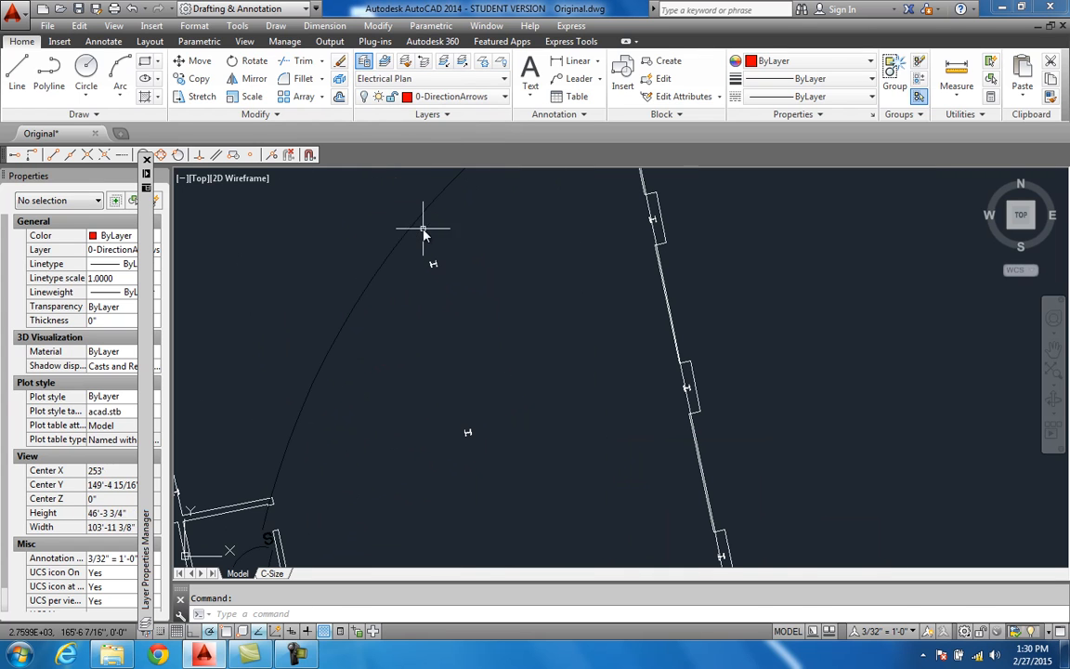
pyautogui.click(429, 223)
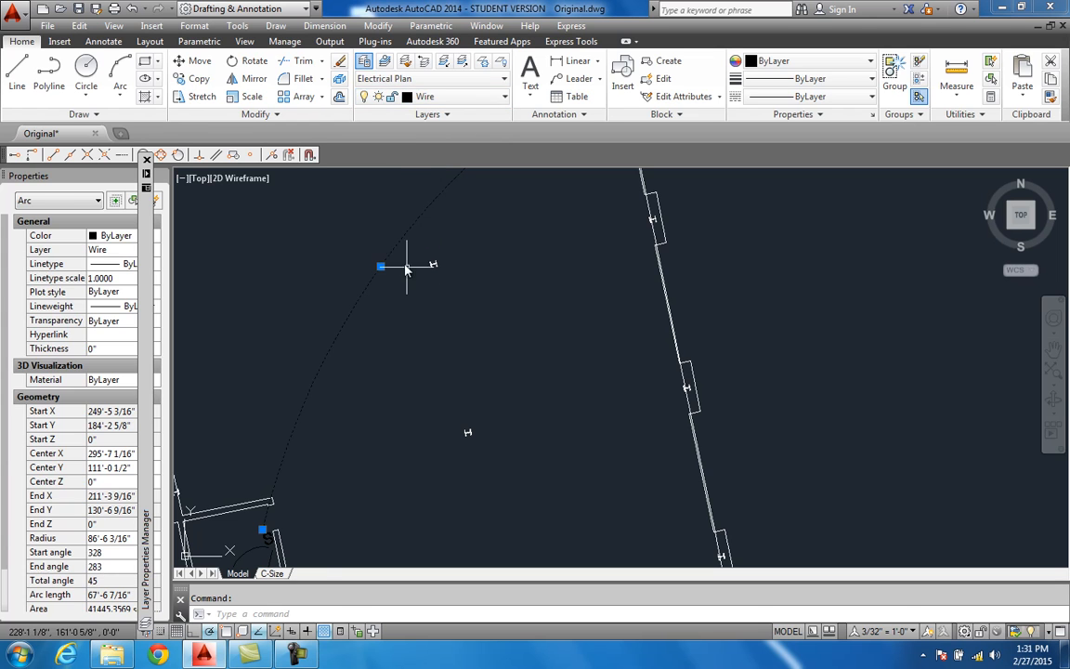
pyautogui.press('Escape')
pyautogui.scroll(-2, 479, 223)
pyautogui.scroll(-4, 485, 251)
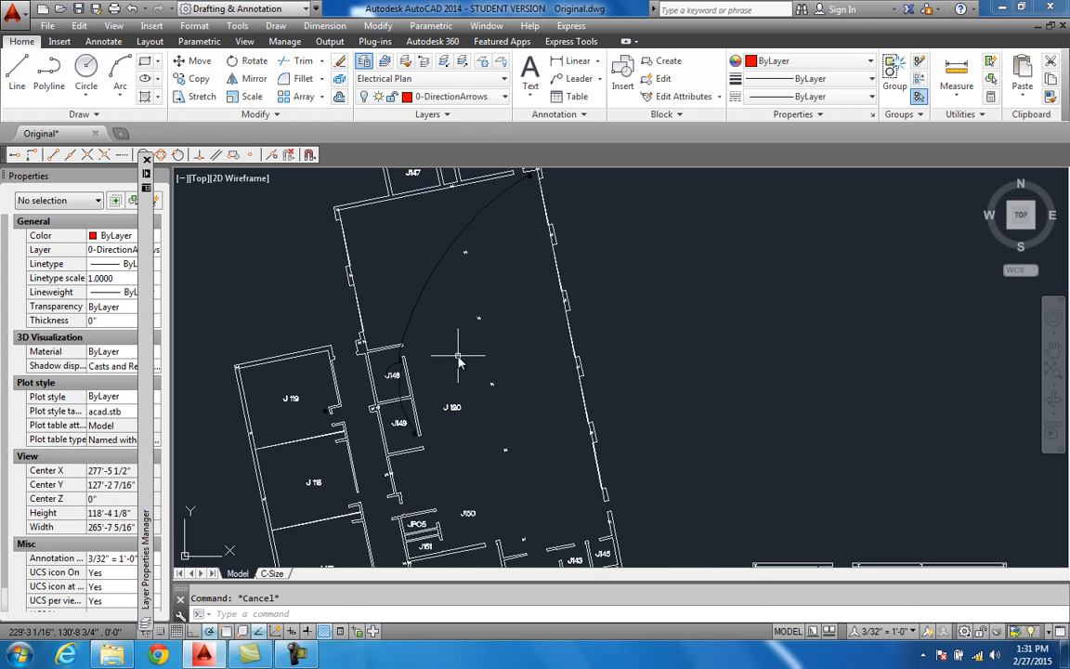
pyautogui.moveTo(441, 405); pyautogui.dragTo(442, 388, button='middle')
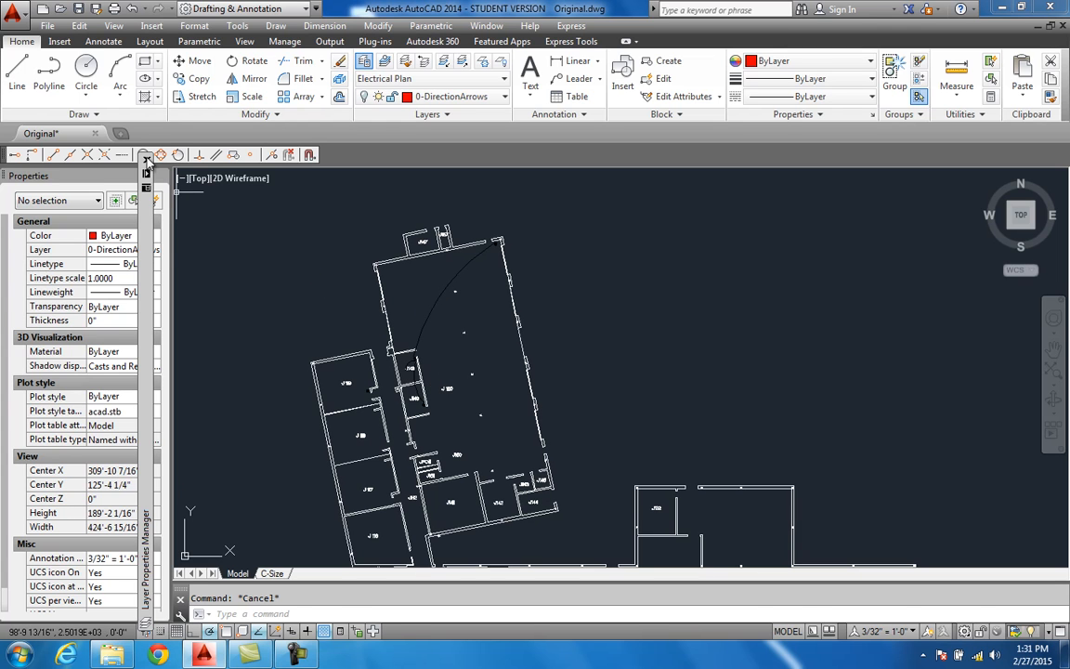
# Reopen the Layer Properties Manager, dock it beside the Properties palette, and widen it to show the layer names.
pyautogui.click(147, 160)
pyautogui.moveTo(402, 334); pyautogui.dragTo(408, 304, button='middle')
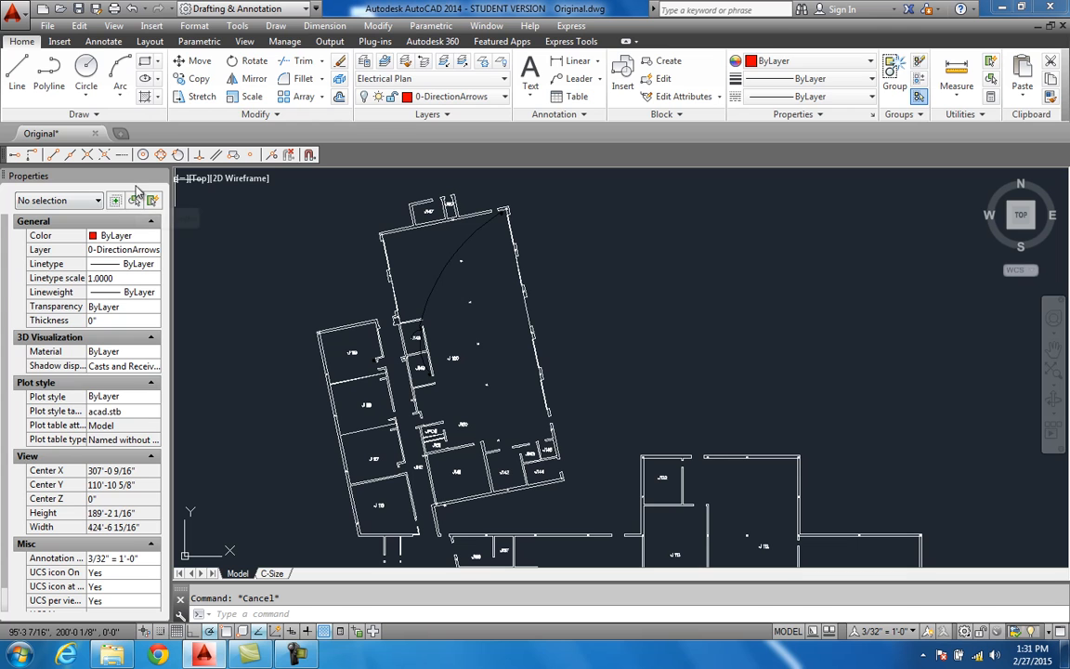
pyautogui.click(364, 60)
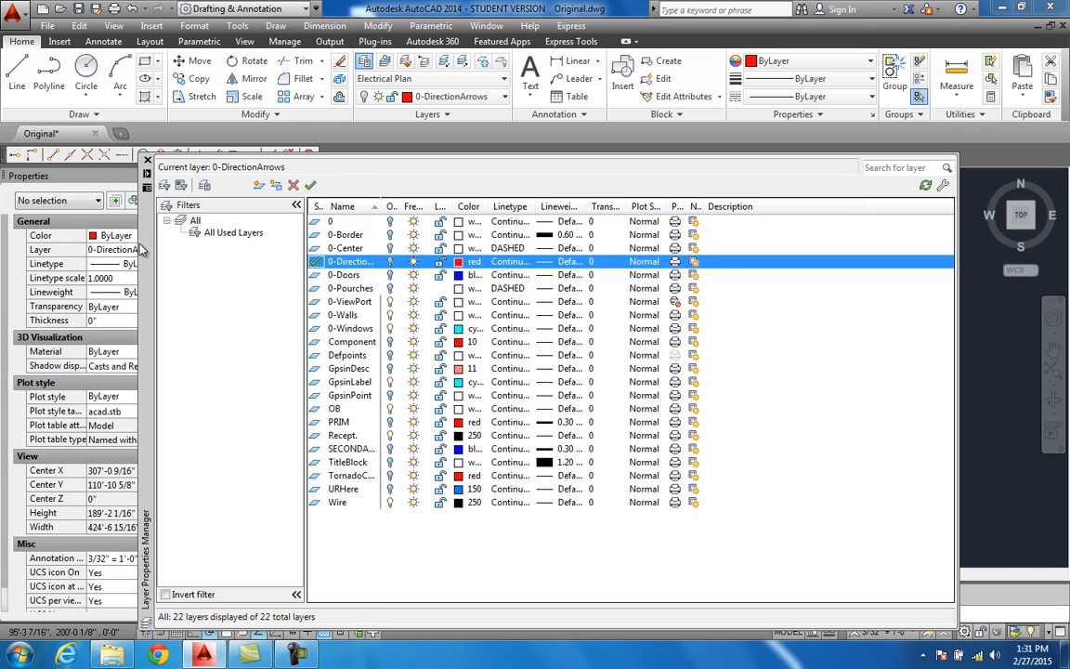
pyautogui.moveTo(144, 252); pyautogui.dragTo(175, 221)
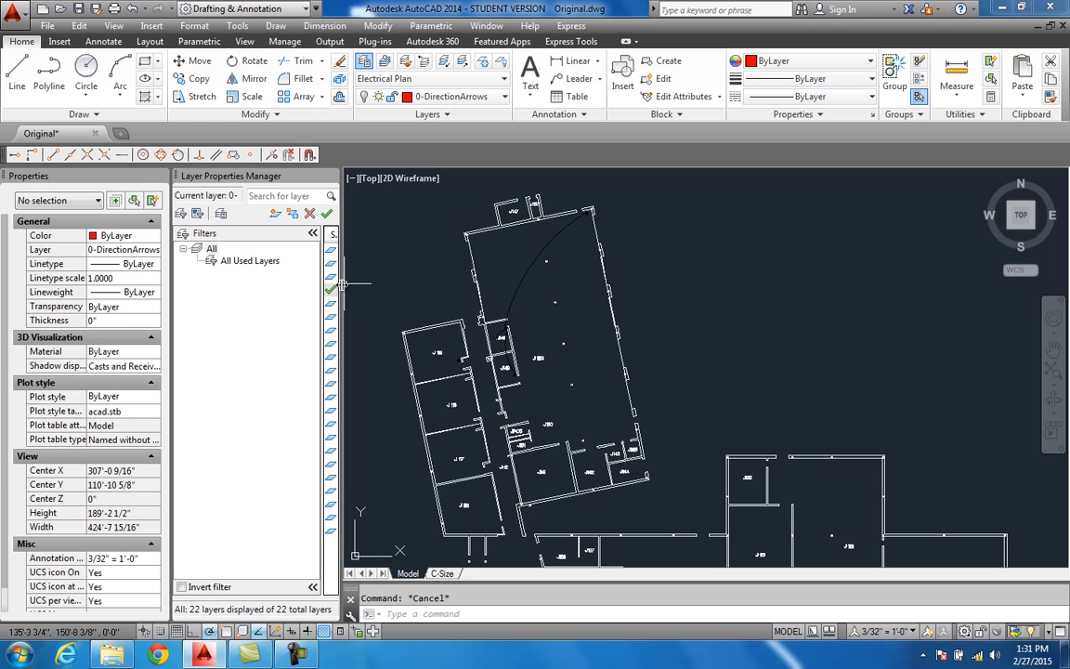
pyautogui.moveTo(341, 283); pyautogui.dragTo(385, 278)
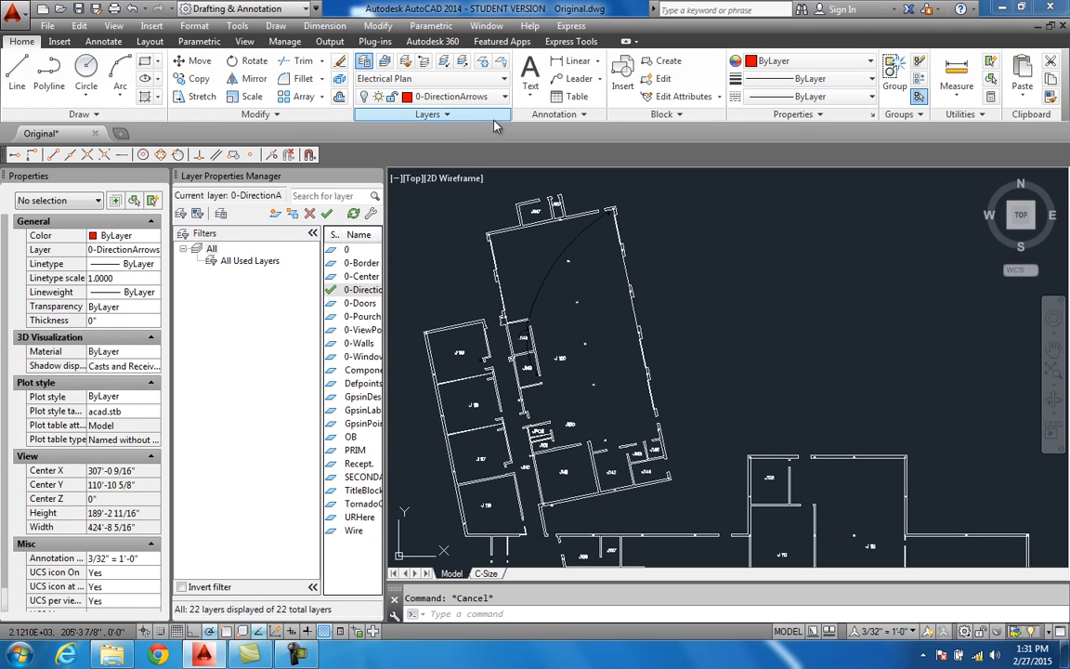
# Create a new layer group filter named Electrical Components.
pyautogui.click(455, 97)
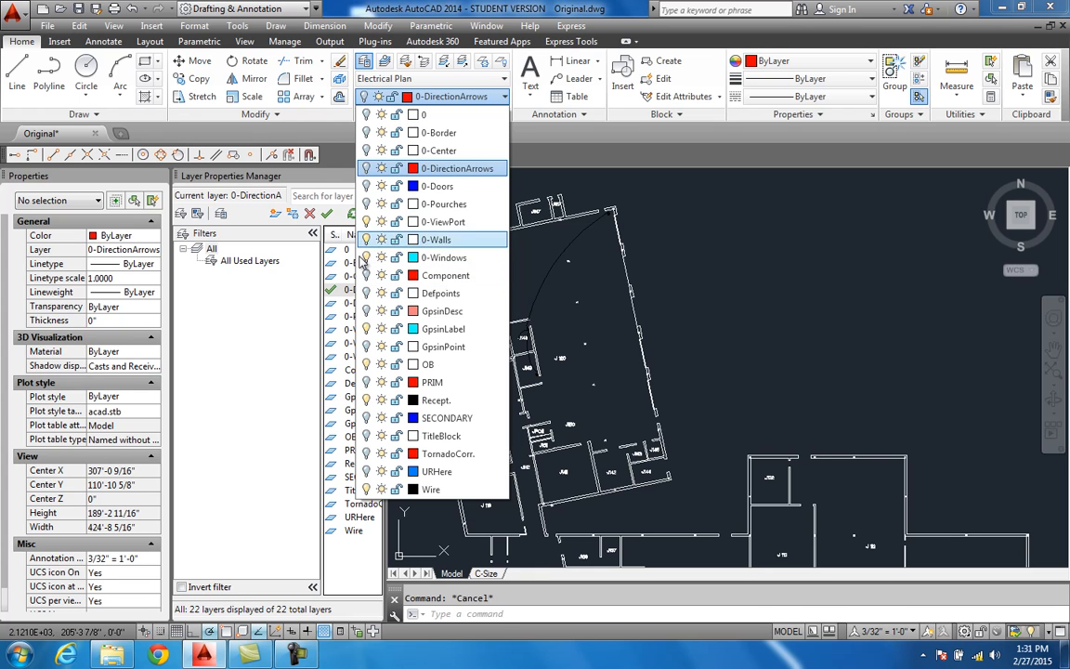
pyautogui.click(291, 240)
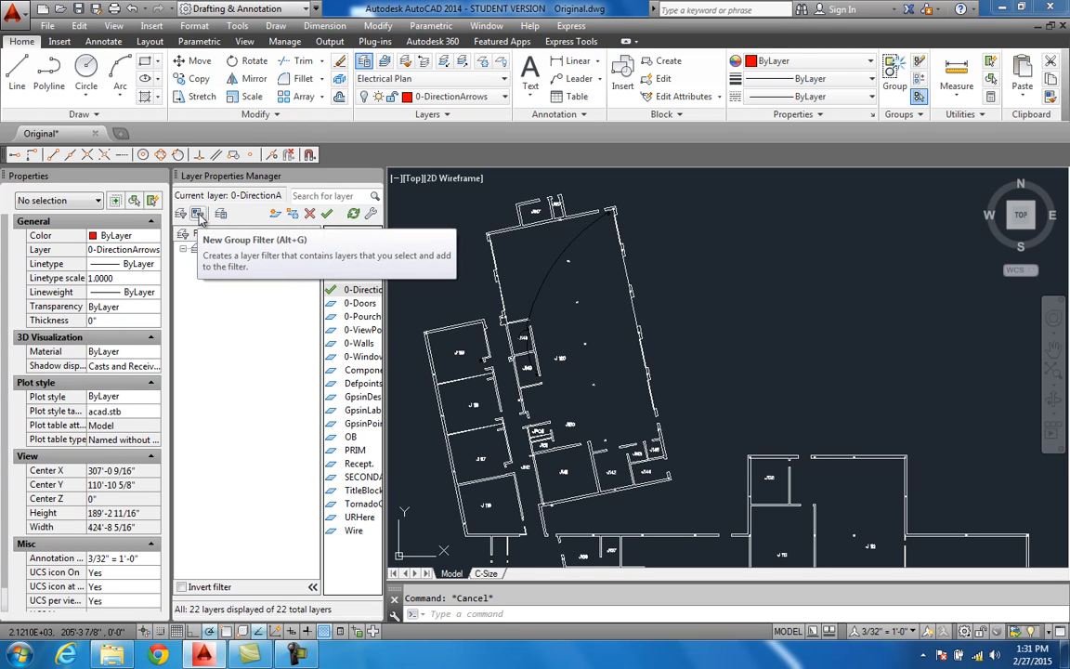
pyautogui.click(198, 214)
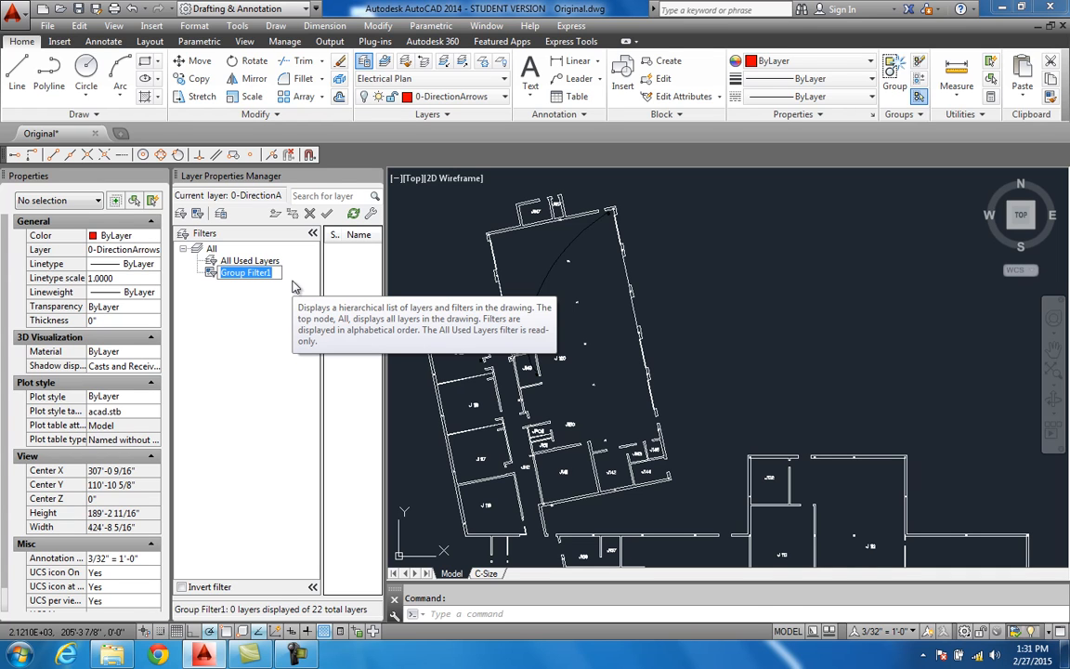
pyautogui.write('Electrical Components')
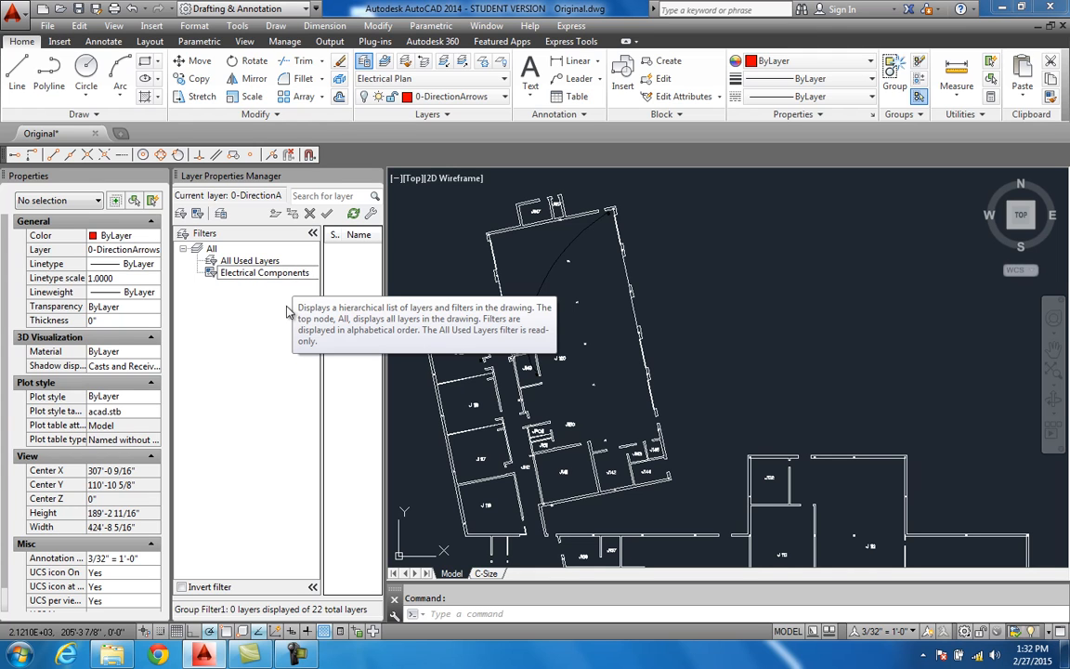
pyautogui.press('Return')
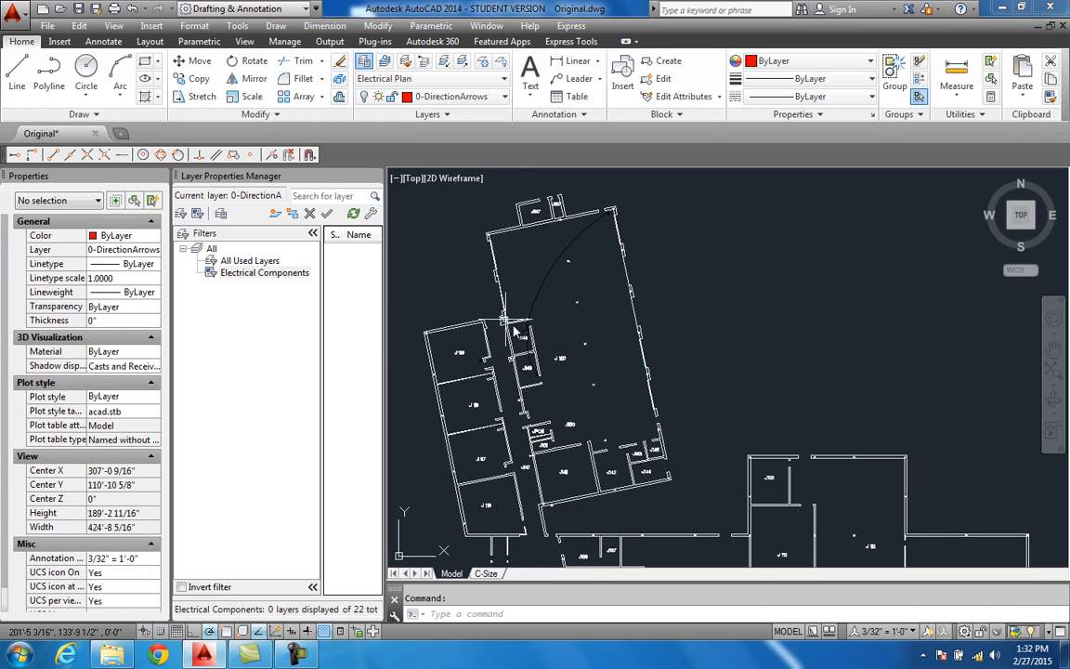
# Compare the layers offered under the All filter with those under the Electrical Components filter.
pyautogui.click(483, 99)
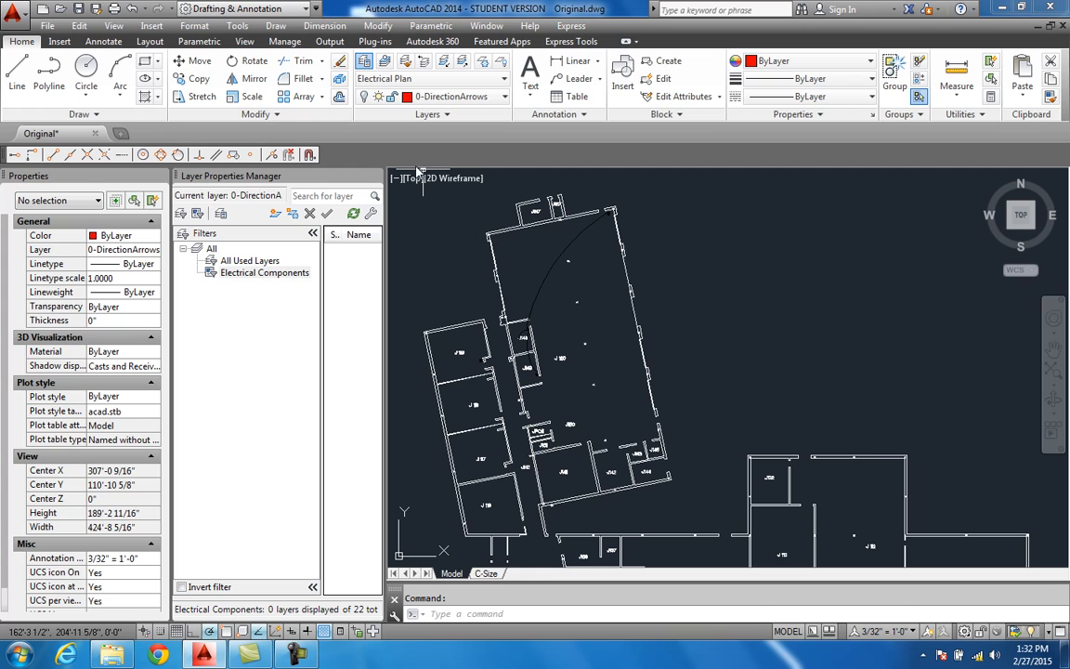
pyautogui.click(213, 249)
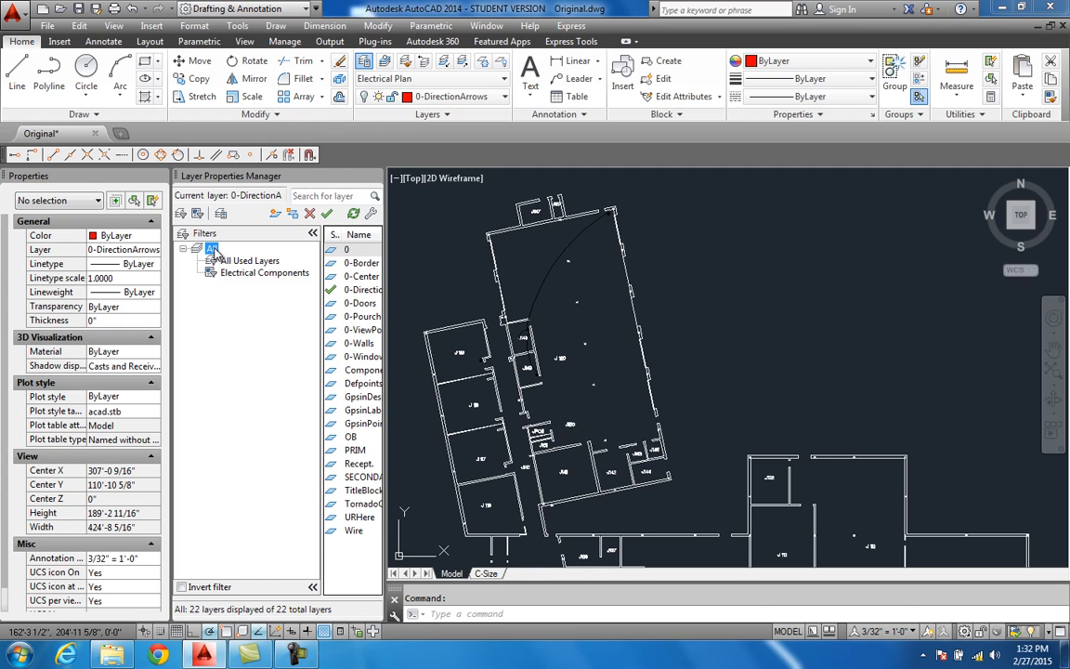
pyautogui.click(488, 99)
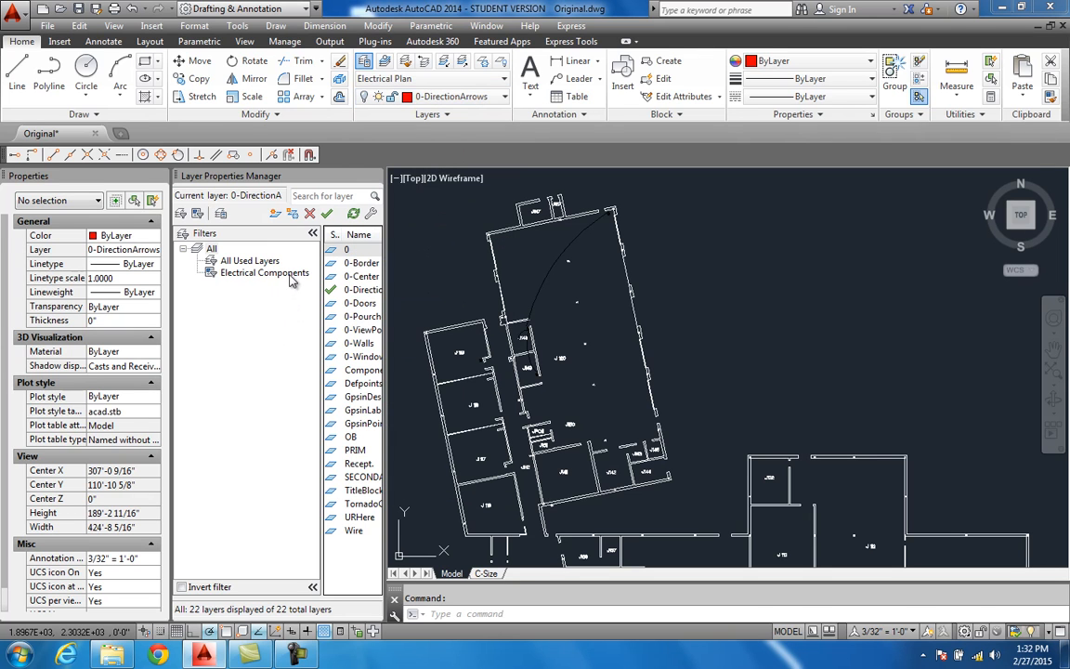
pyautogui.click(234, 273)
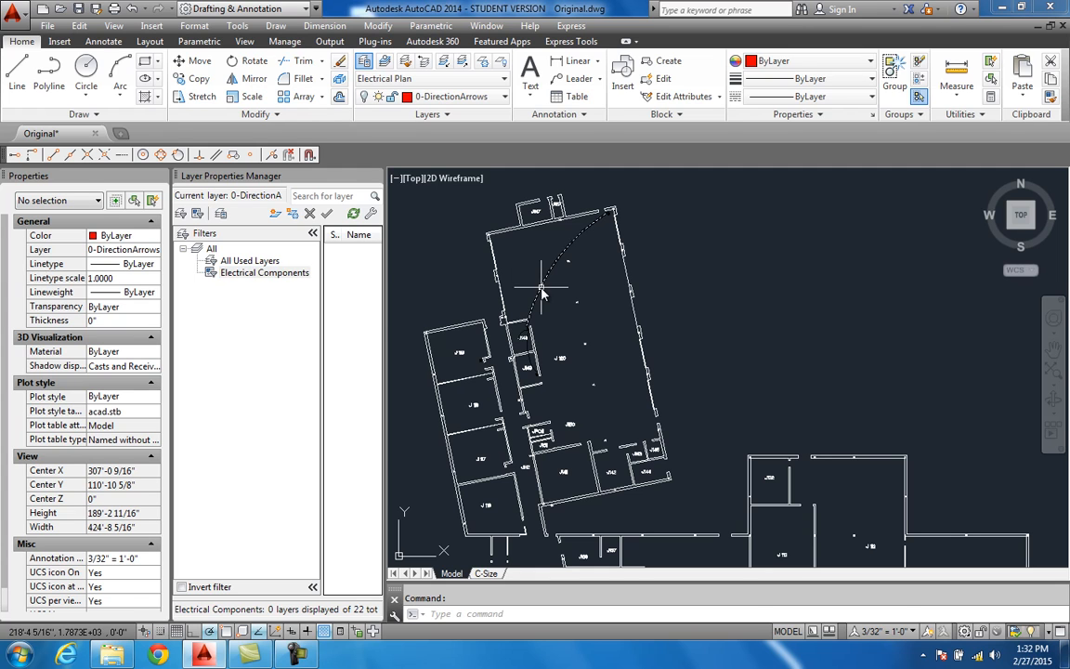
# Add the layers of the large wiring arc and the S switch in room J148 to the Electrical Components filter.
pyautogui.rightClick(264, 277)
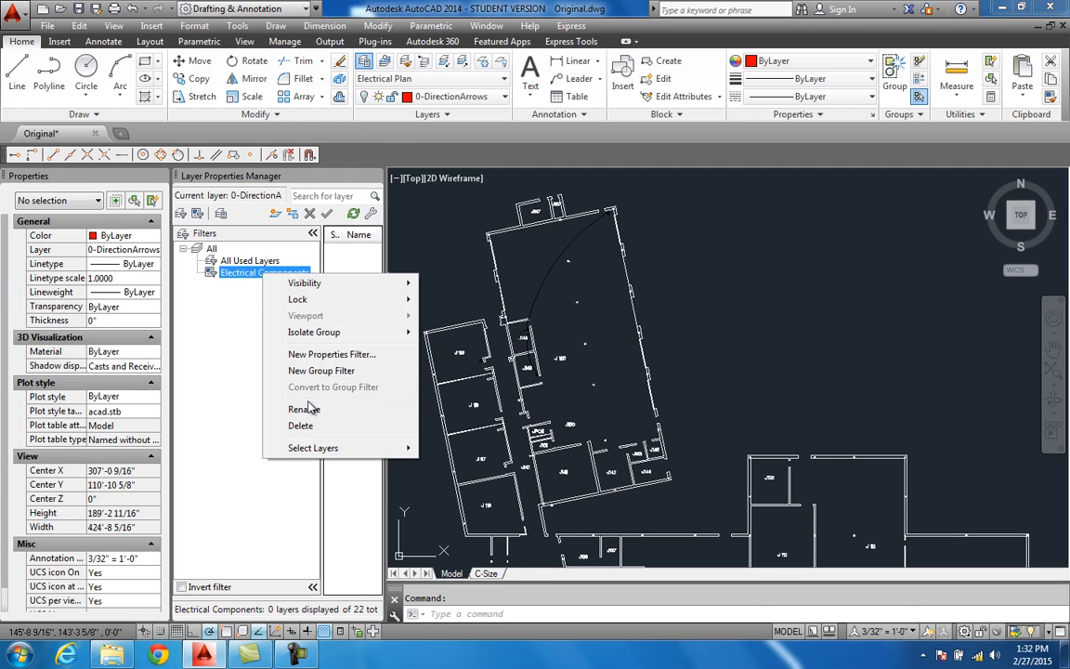
pyautogui.moveTo(325, 448)
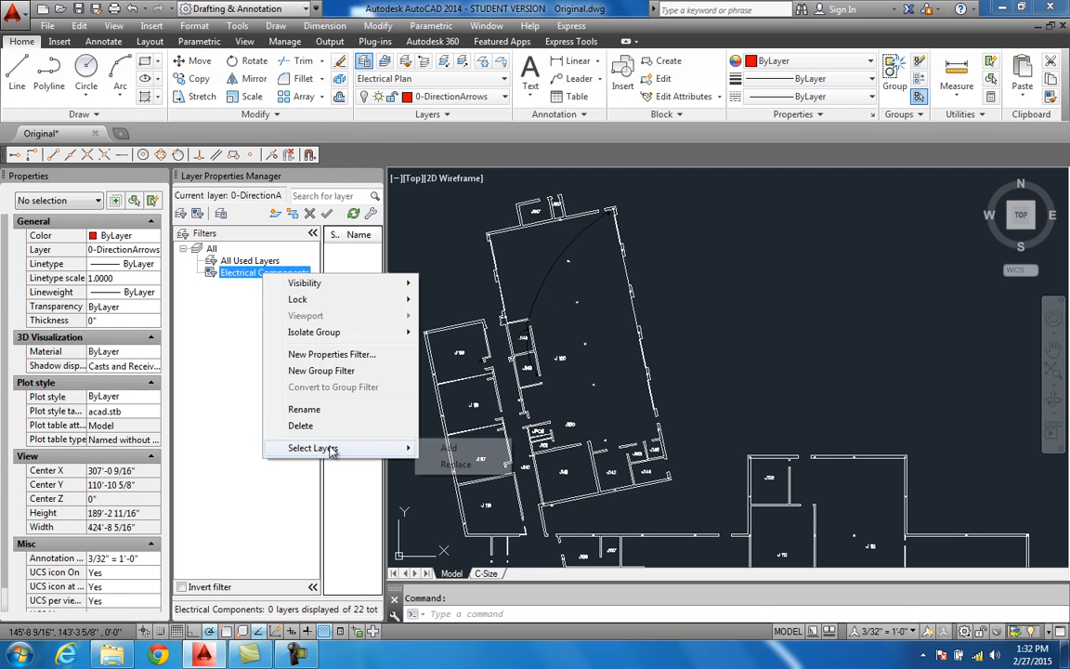
pyautogui.click(437, 448)
pyautogui.click(541, 296)
pyautogui.scroll(10, 527, 348)
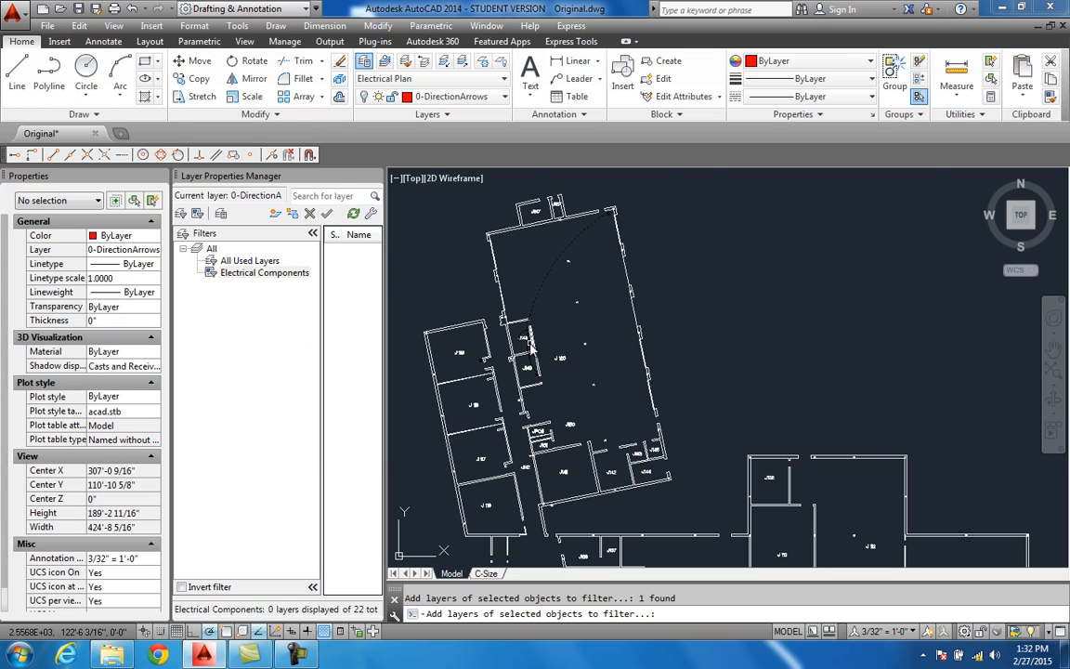
pyautogui.click(507, 276)
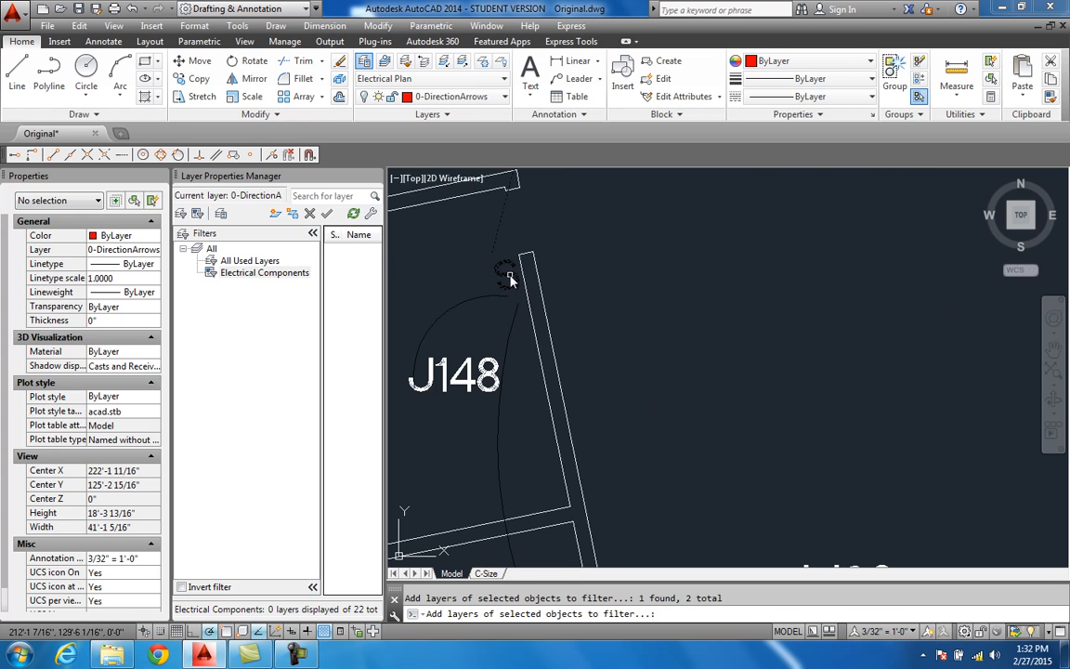
pyautogui.press('Return')
pyautogui.scroll(-8, 412, 315)
pyautogui.moveTo(473, 333); pyautogui.dragTo(537, 339, button='middle')
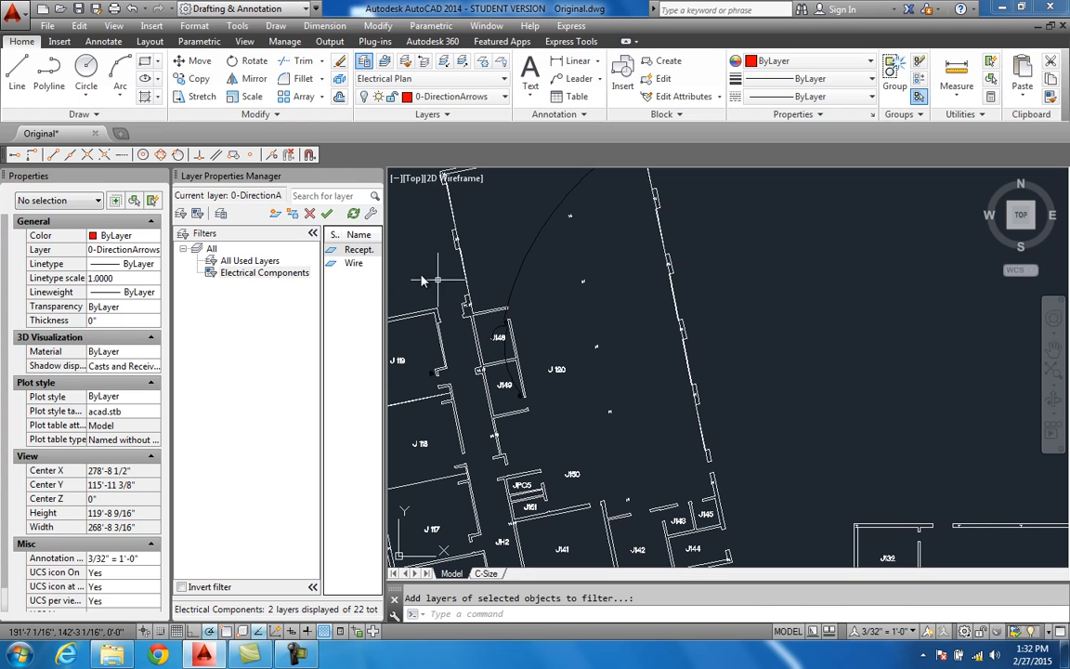
# Check the current-layer choices under the Electrical Components filter, and list all layers again with the All filter.
pyautogui.click(460, 99)
pyautogui.click(453, 154)
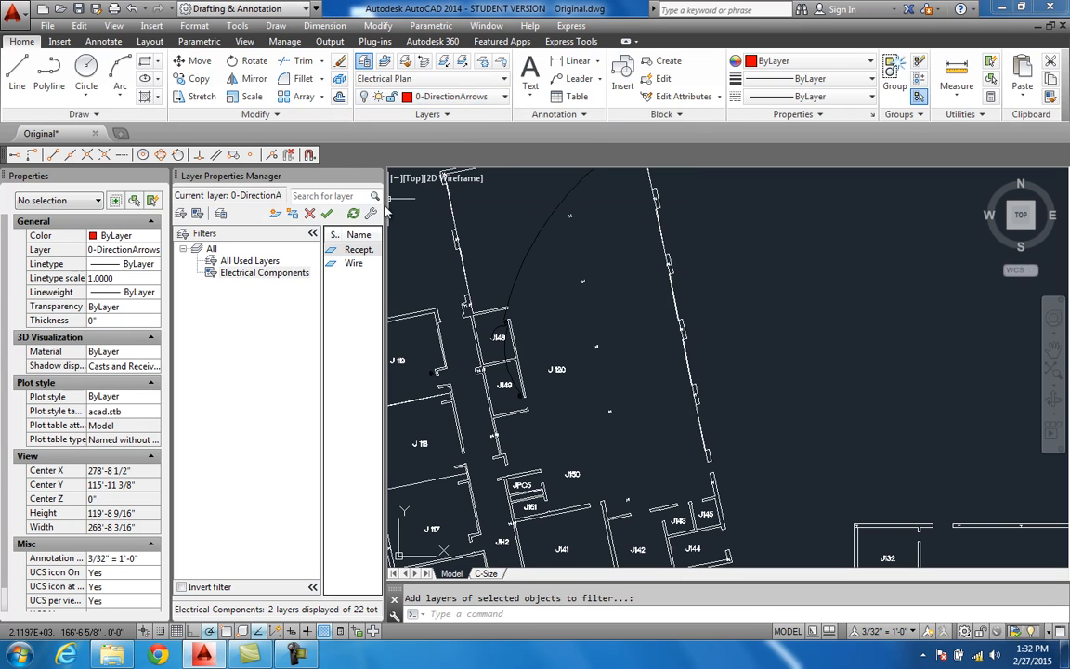
pyautogui.click(228, 277)
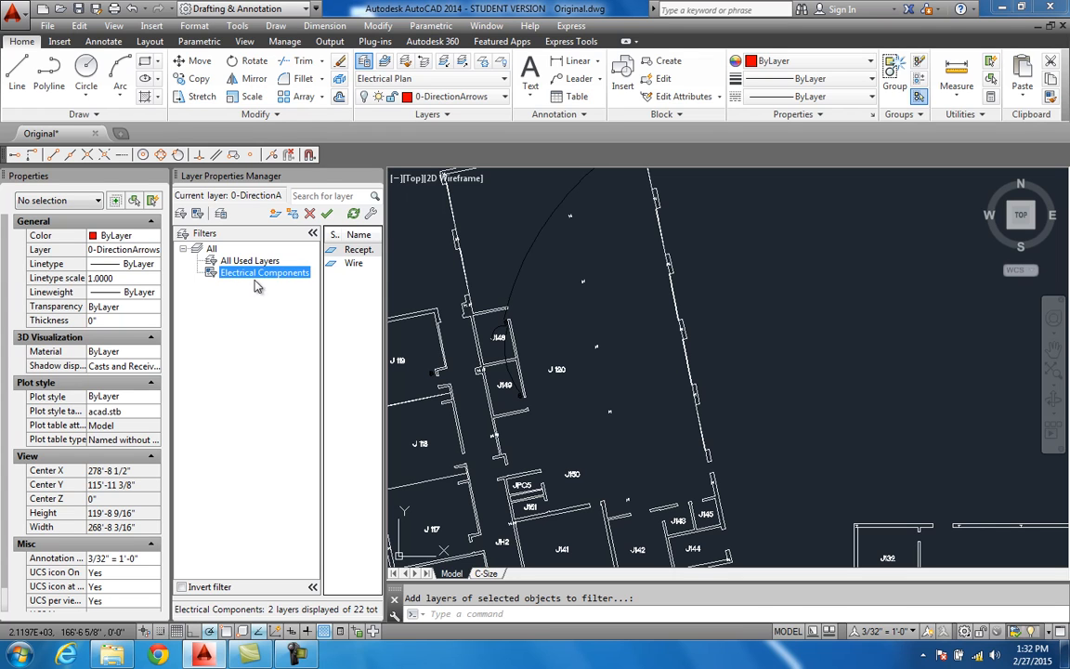
pyautogui.click(450, 99)
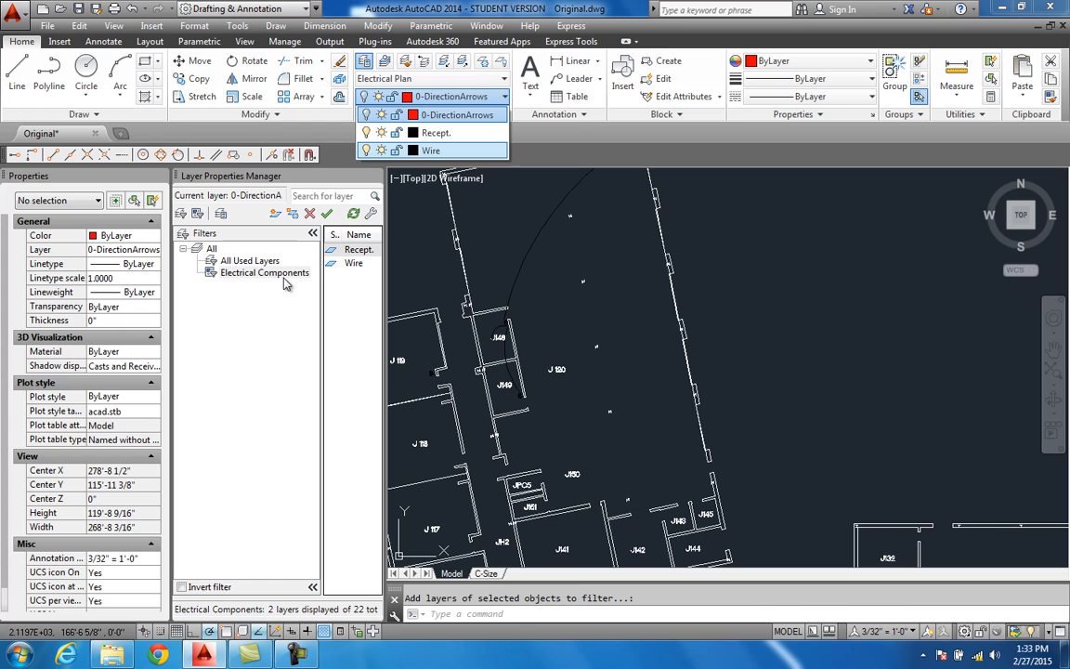
pyautogui.click(503, 204)
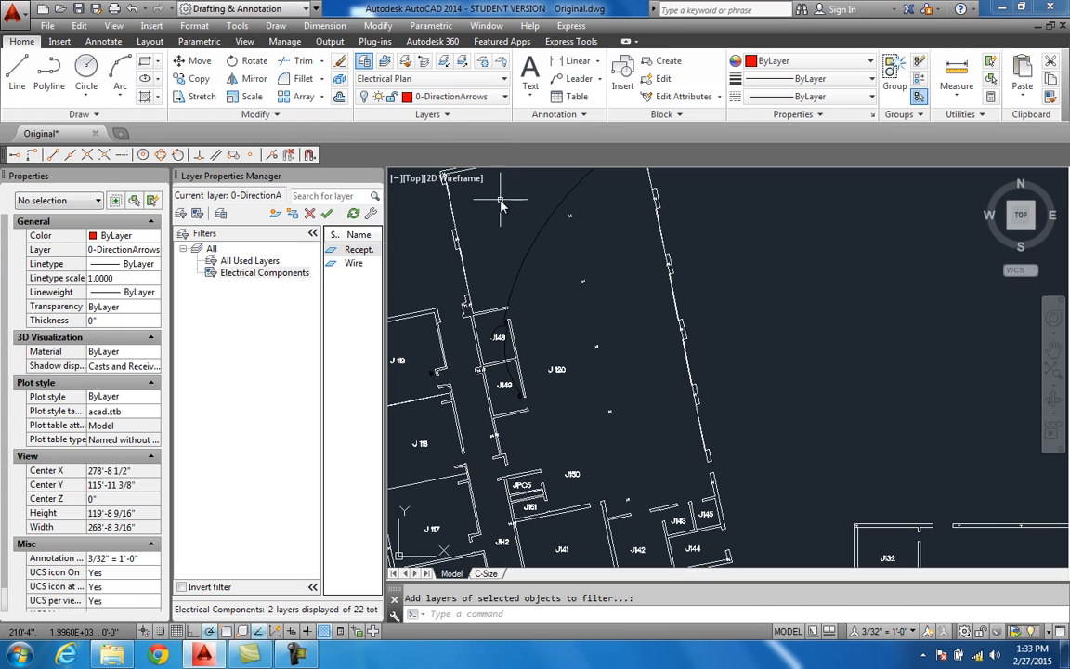
pyautogui.doubleClick(211, 250)
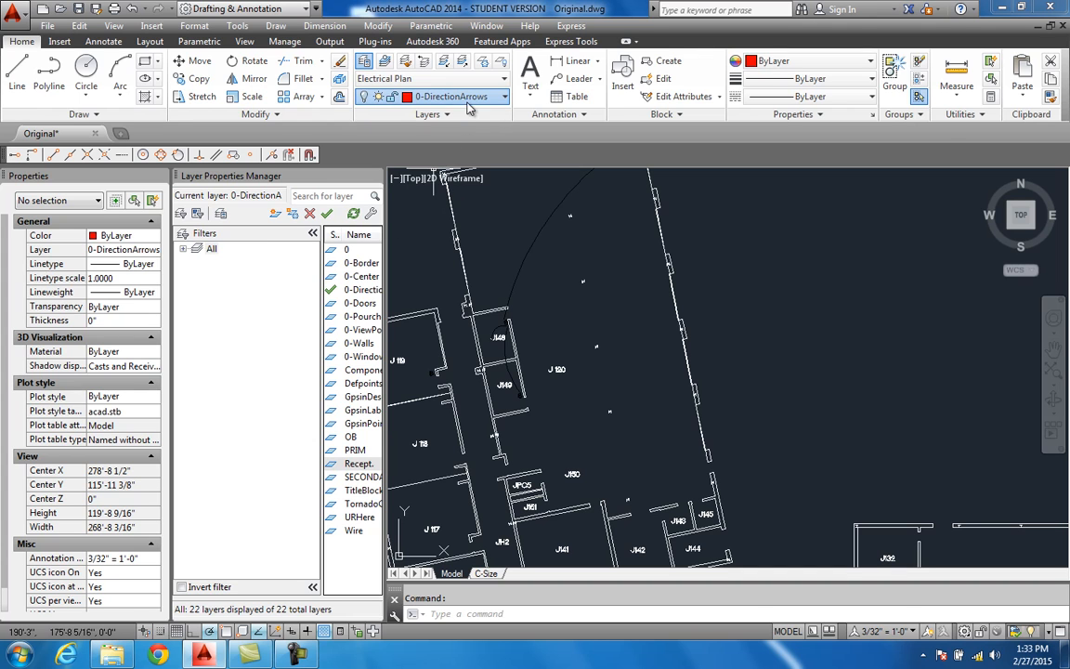
# Compare the current-layer choices offered with all layers listed against those offered under the Electrical Components filter.
pyautogui.click(437, 97)
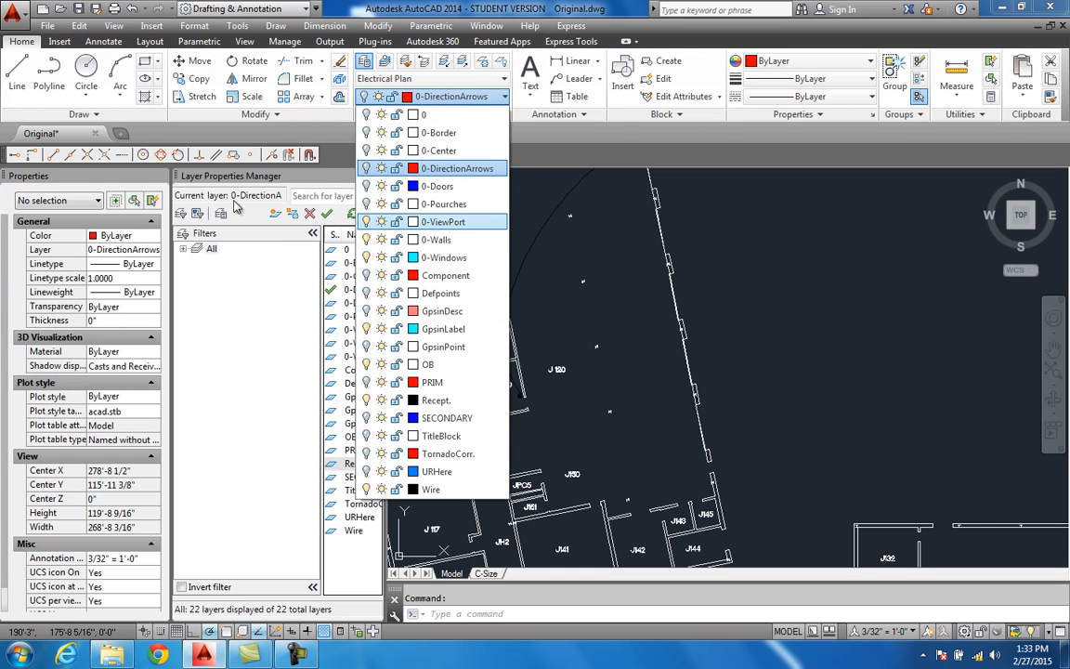
pyautogui.click(532, 226)
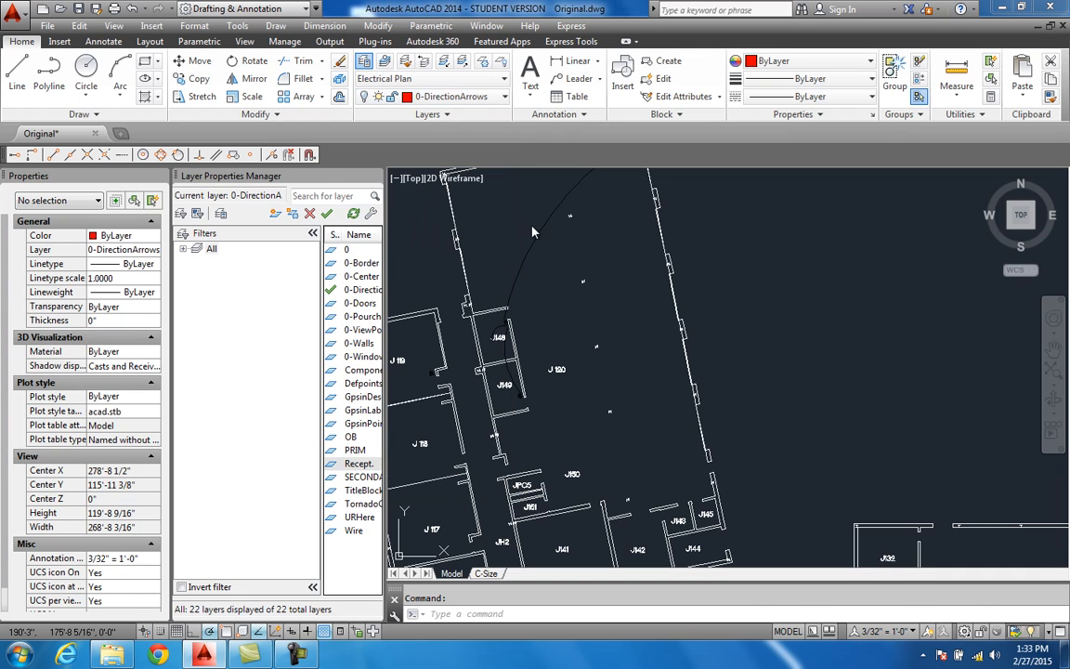
pyautogui.scroll(-2, 300, 308)
pyautogui.scroll(2, 300, 309)
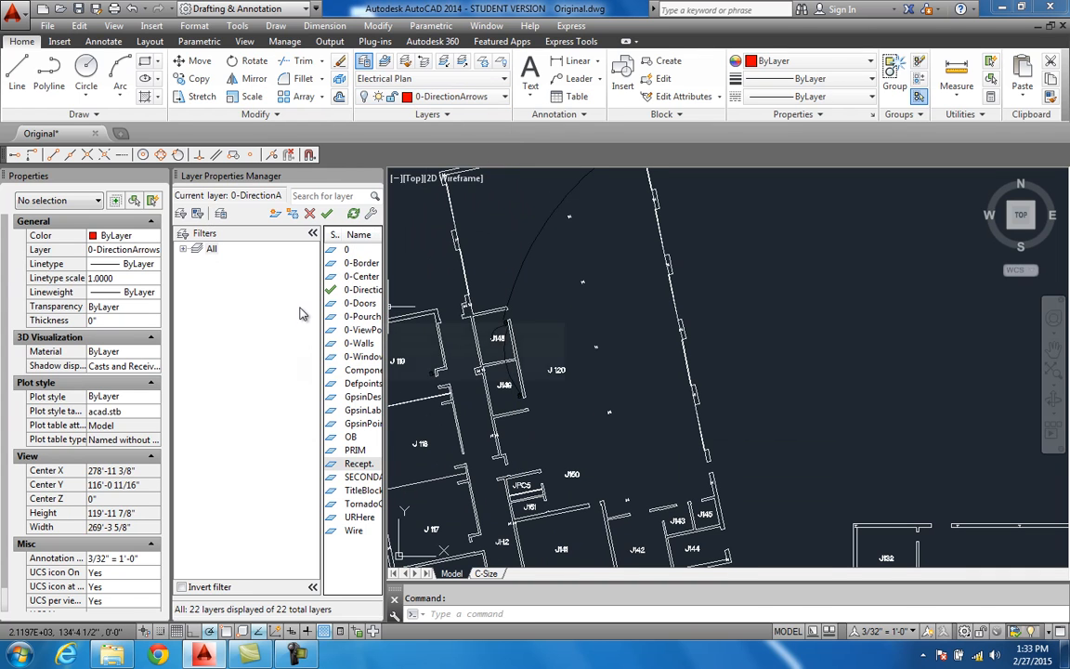
pyautogui.click(183, 248)
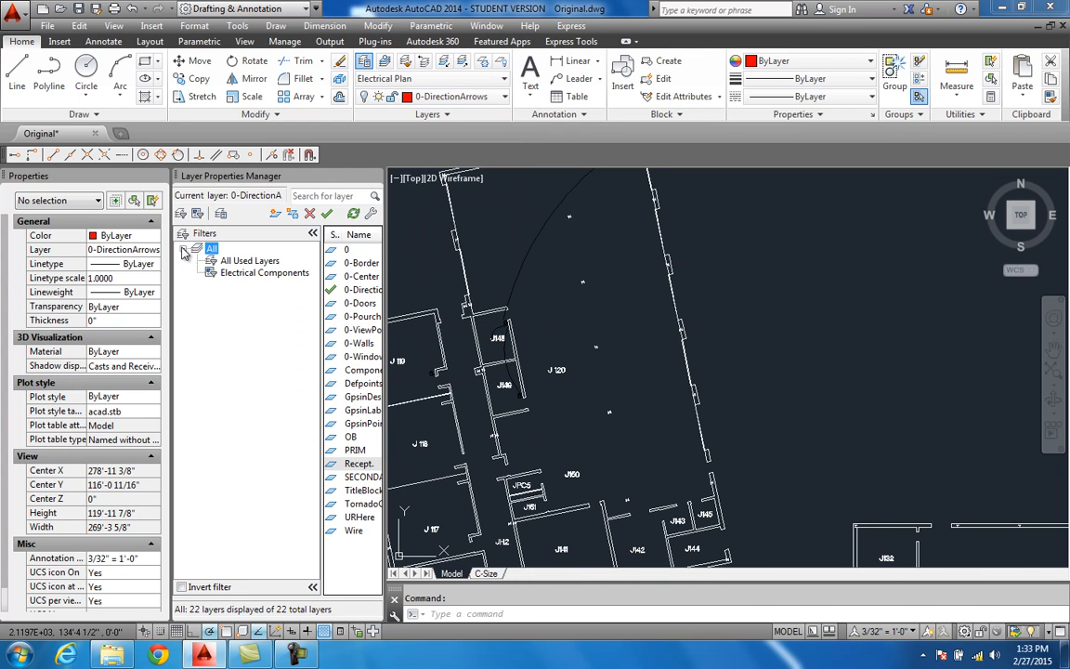
pyautogui.click(249, 274)
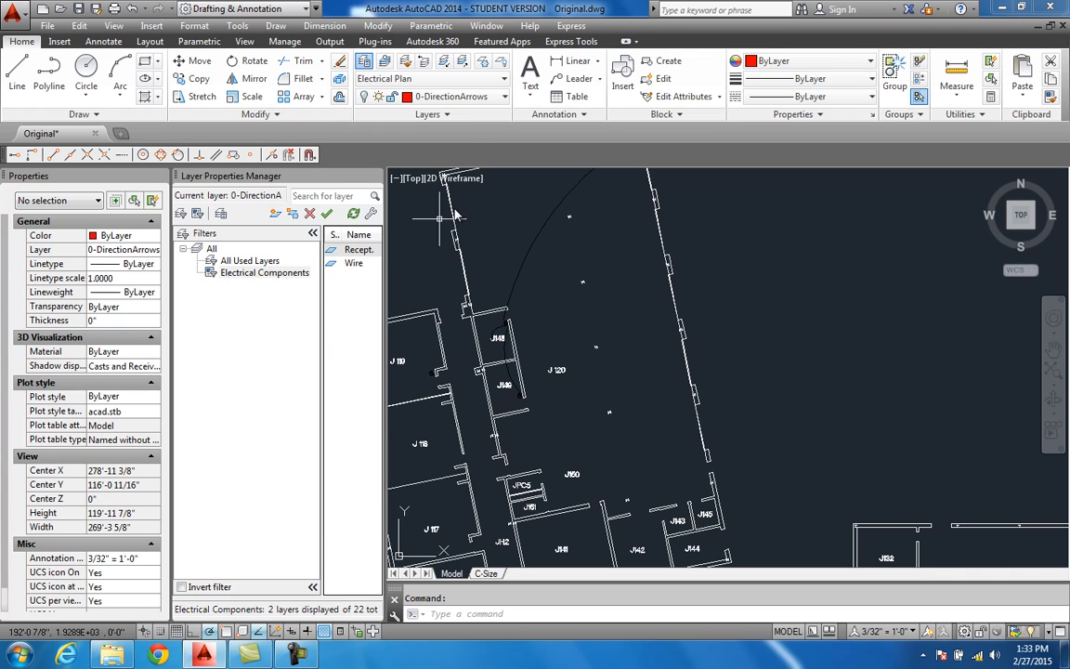
pyautogui.click(450, 97)
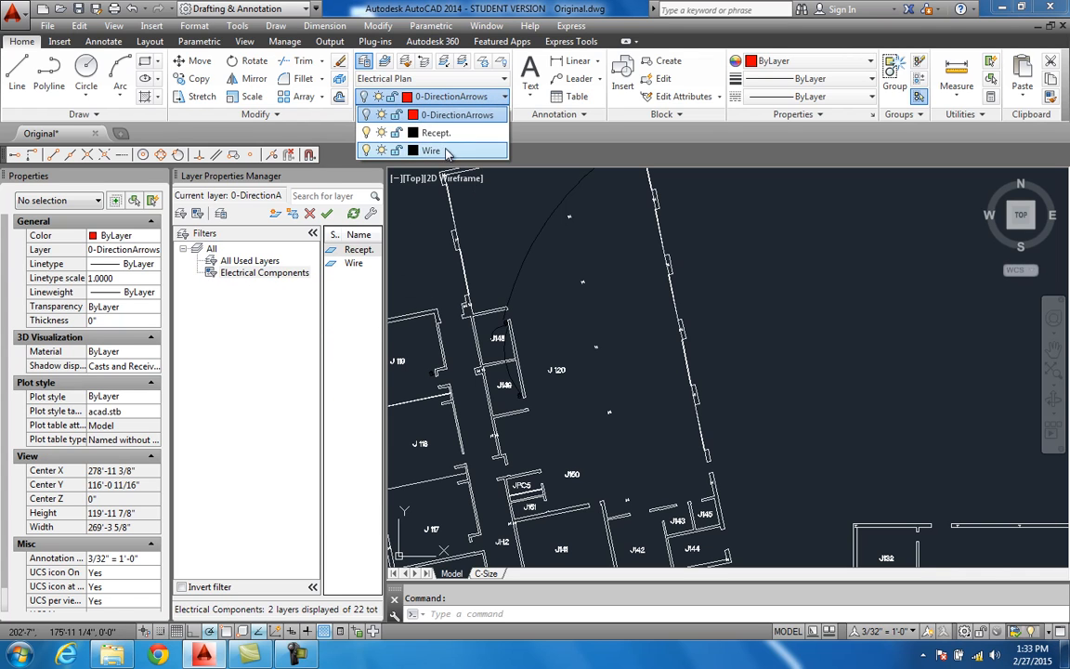
pyautogui.click(525, 196)
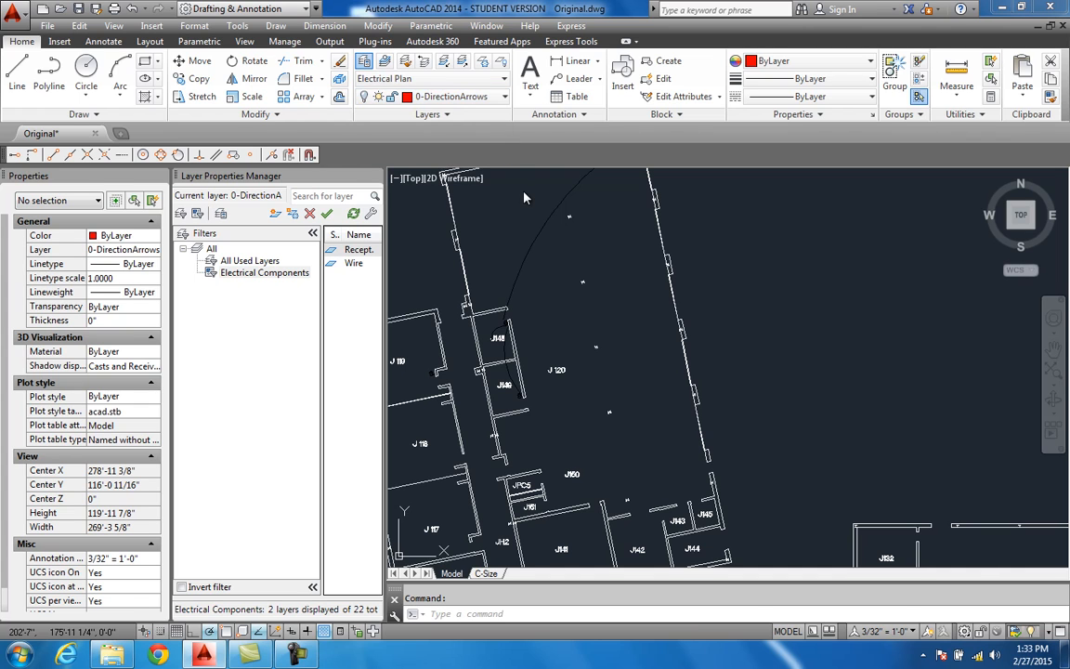
# Restore the Fire Escape layer state and bring the whole evacuation plan into view.
pyautogui.click(478, 81)
pyautogui.click(483, 84)
pyautogui.click(483, 83)
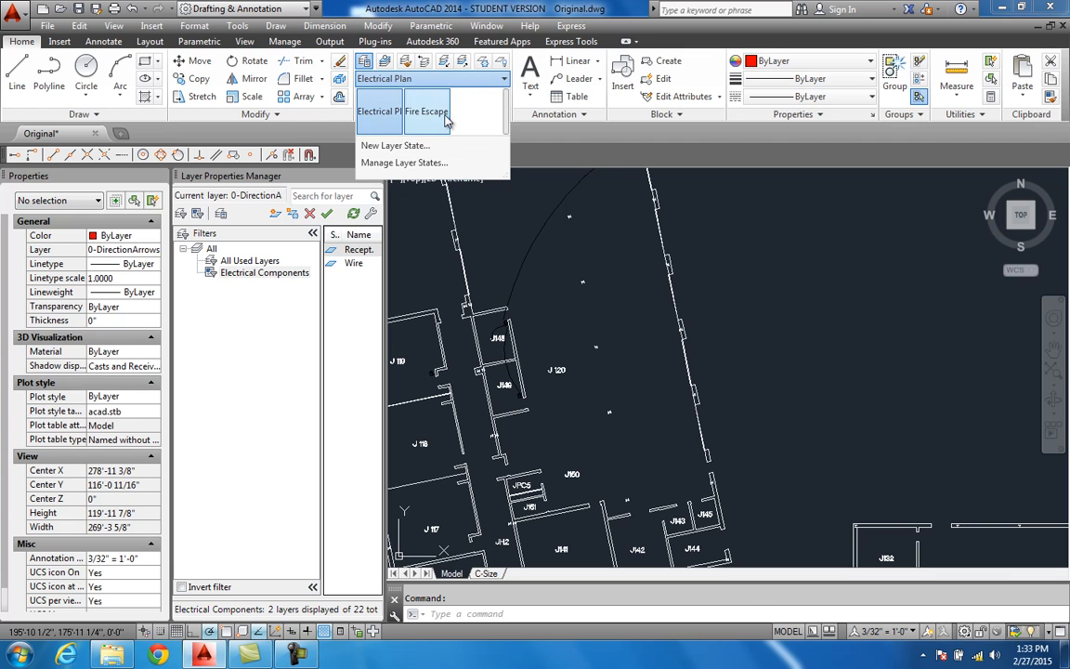
pyautogui.click(427, 111)
pyautogui.scroll(-5, 573, 238)
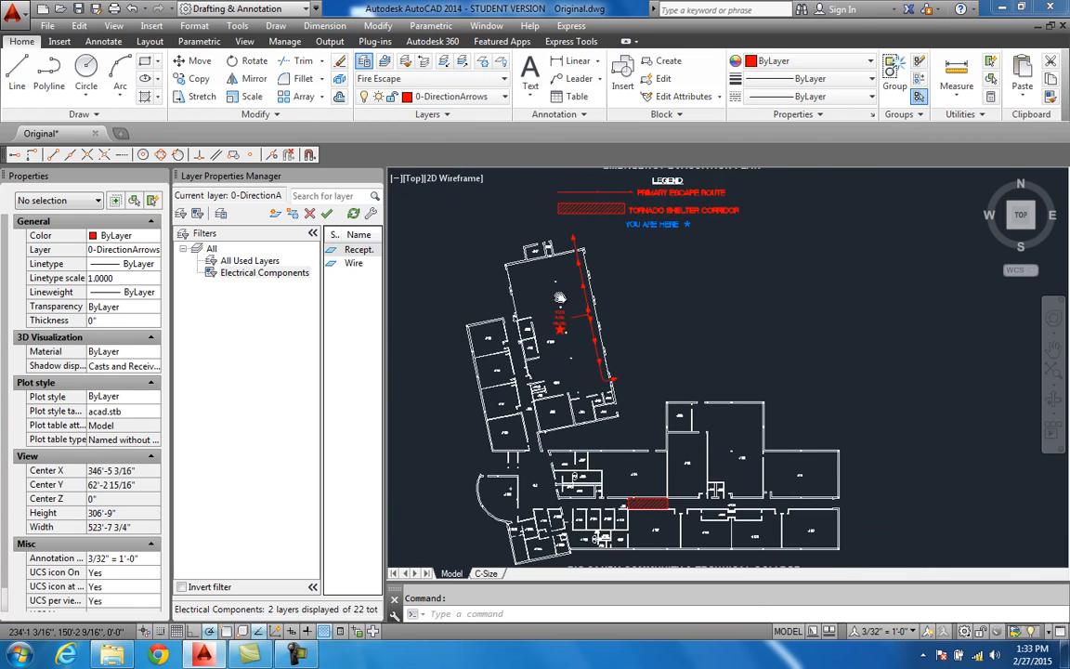
pyautogui.scroll(-1, 508, 305)
pyautogui.moveTo(544, 298); pyautogui.dragTo(548, 286, button='middle')
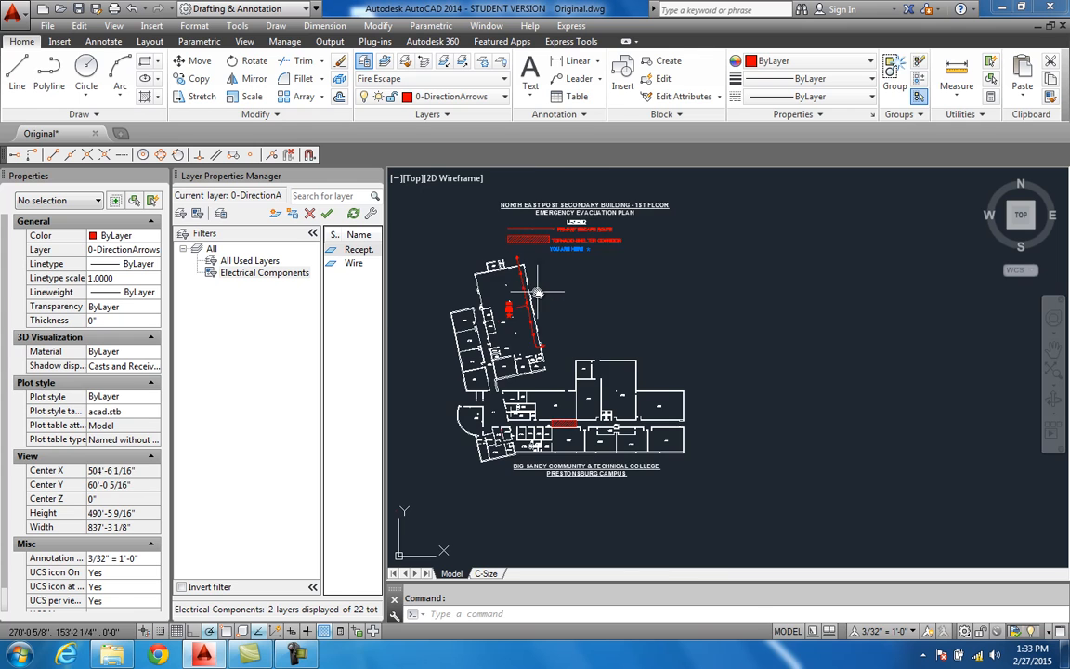
pyautogui.scroll(1, 537, 292)
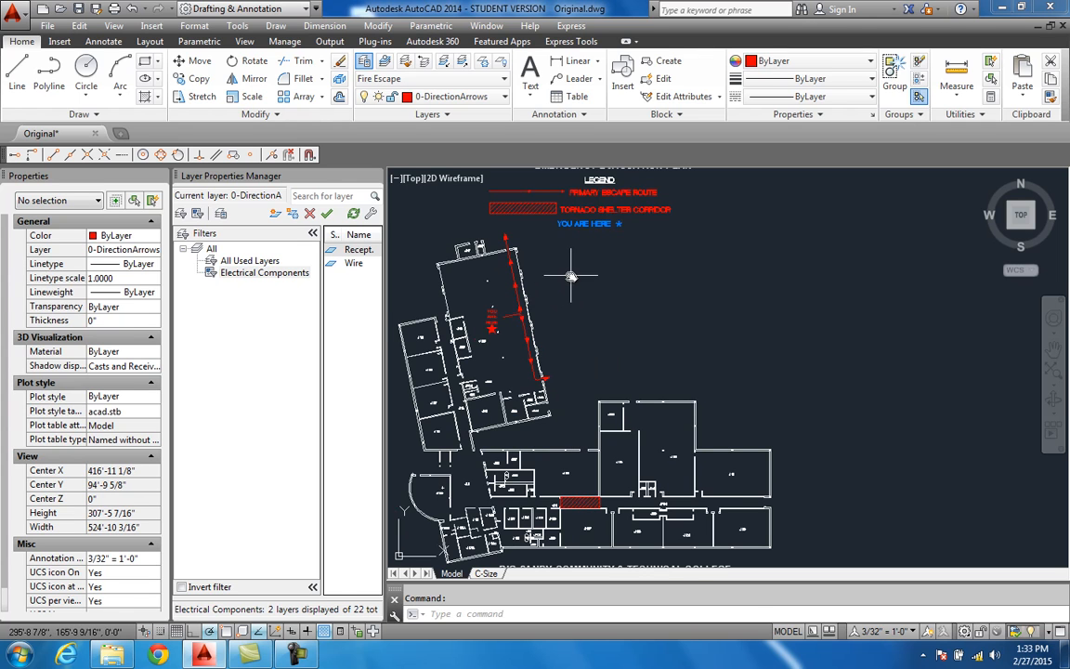
# Create a new layer group filter named Exit Paths.
pyautogui.click(487, 98)
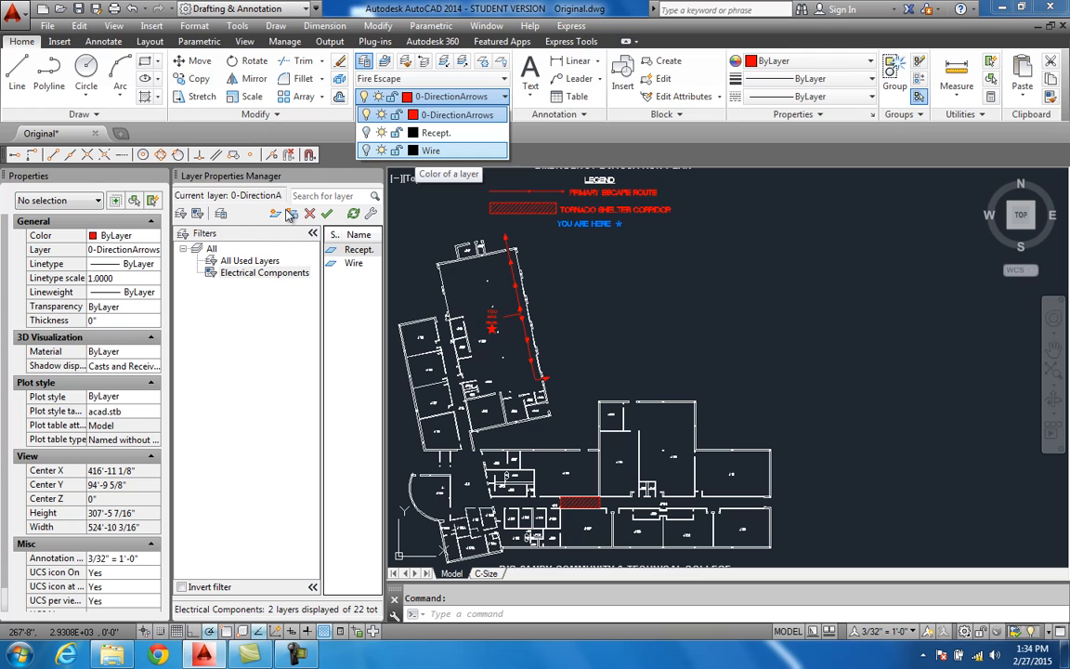
pyautogui.click(196, 213)
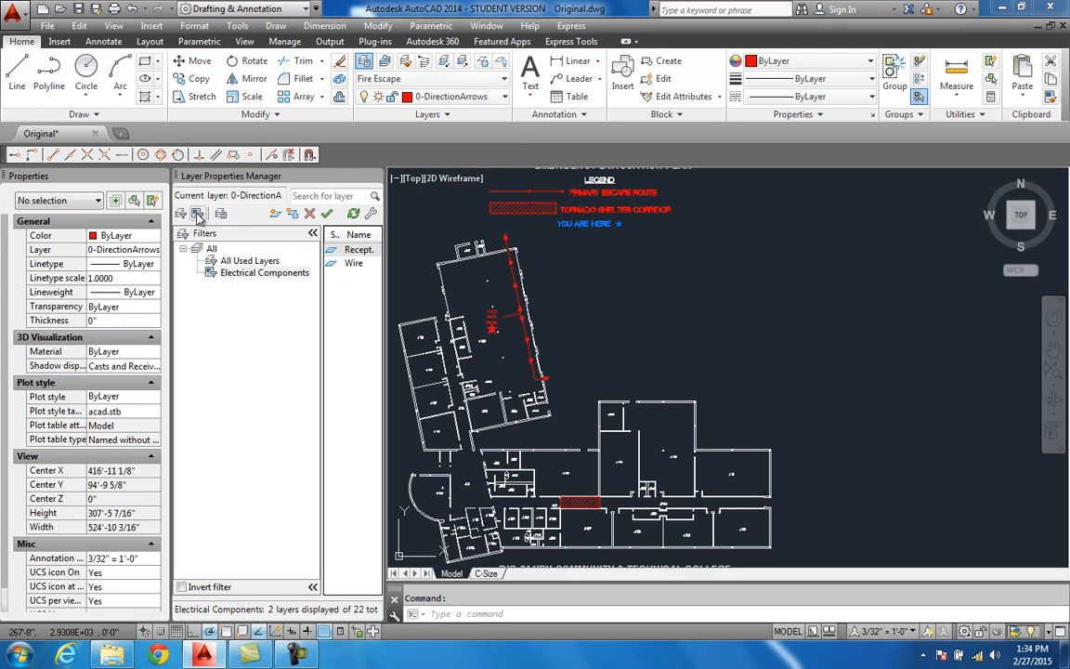
pyautogui.click(196, 214)
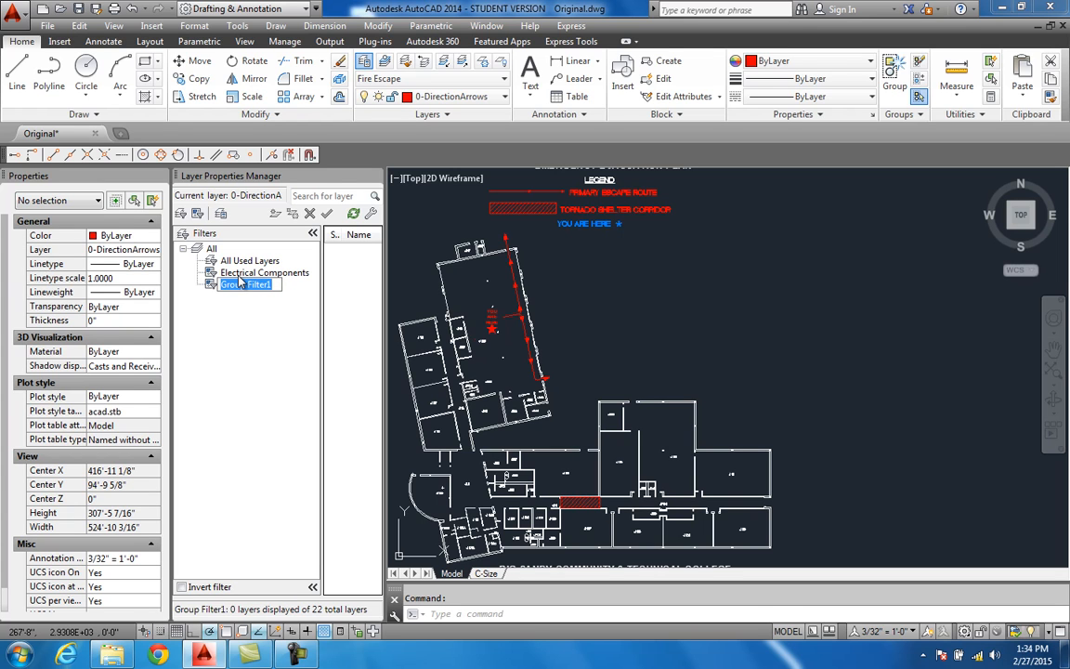
pyautogui.write('Exit')
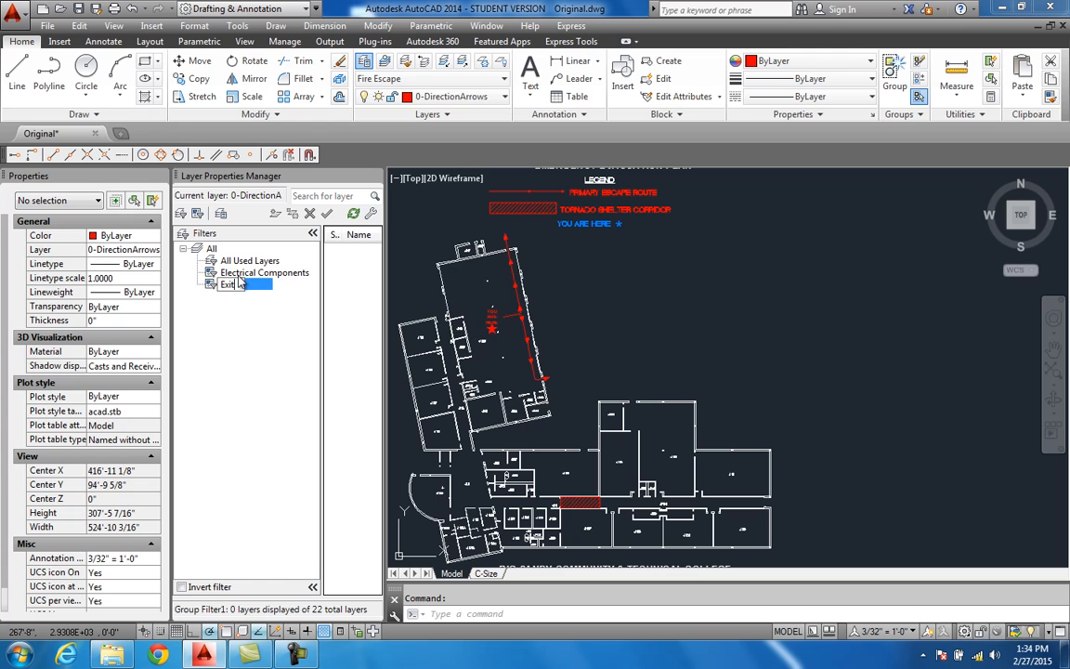
pyautogui.write(' Paths')
pyautogui.press('Return')
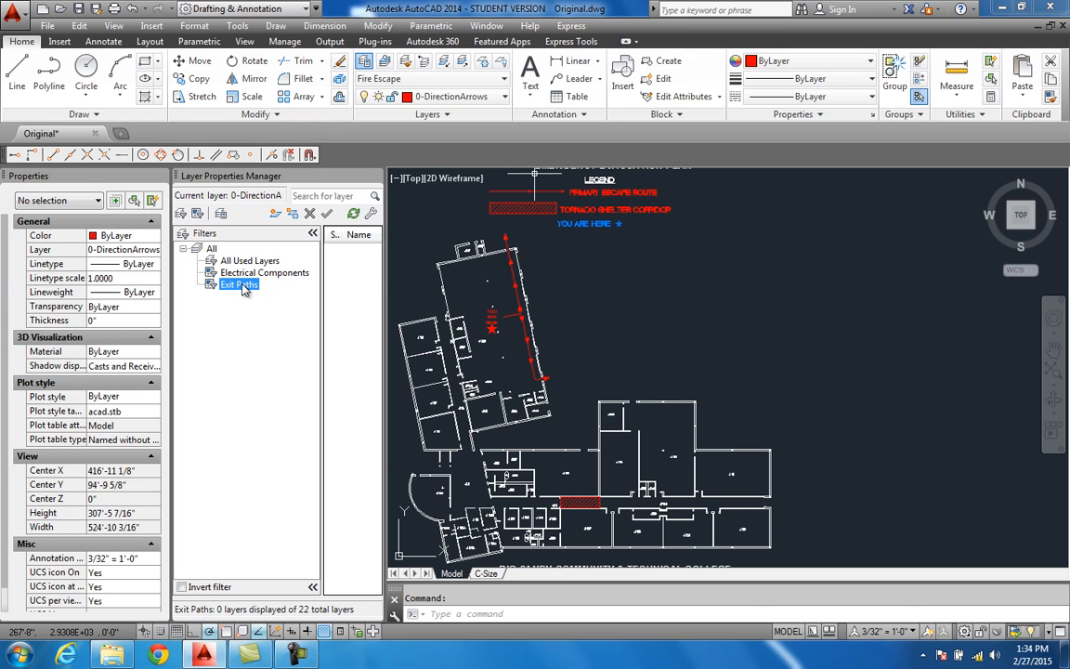
# Add the layer of the red primary escape route line in the upper building wing to the Exit Paths filter.
pyautogui.rightClick(243, 288)
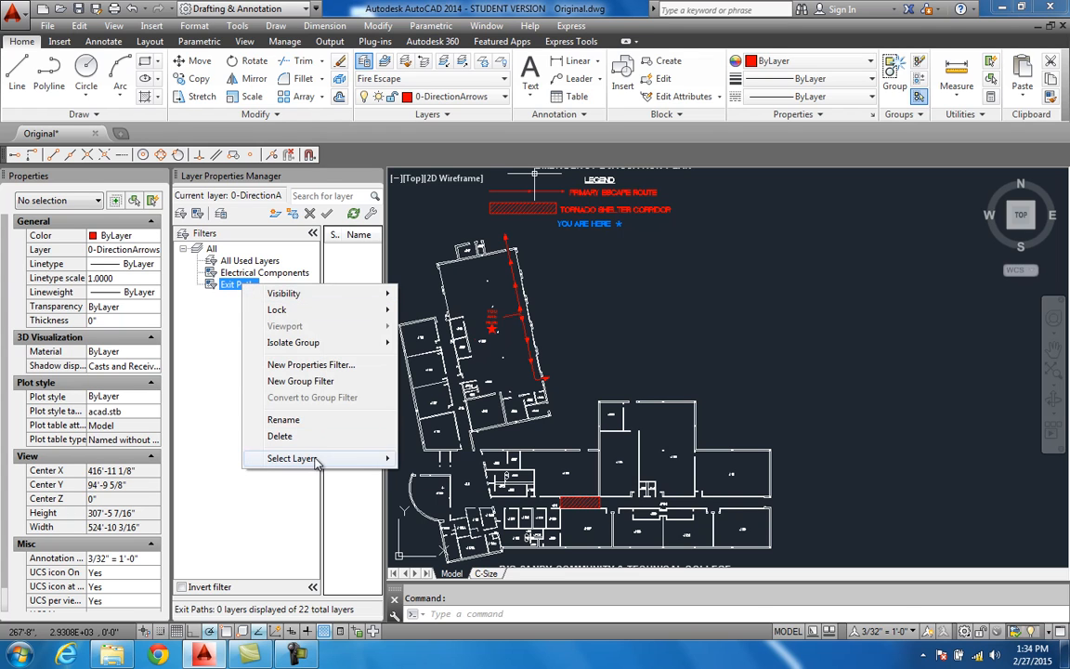
pyautogui.moveTo(316, 460)
pyautogui.click(402, 413)
pyautogui.click(517, 281)
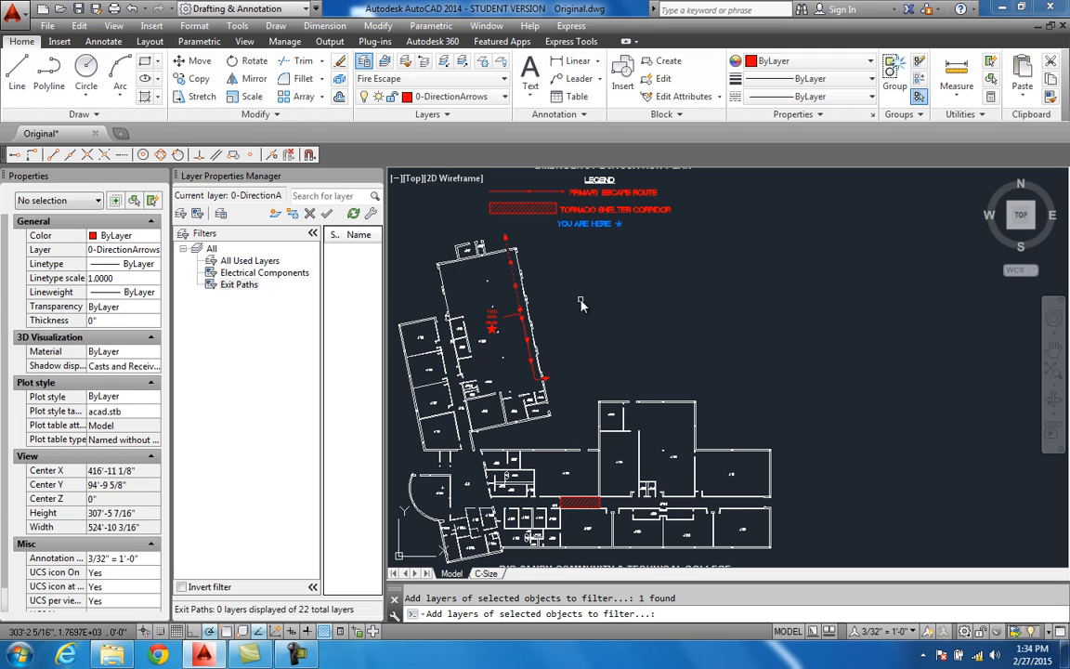
pyautogui.press('Return')
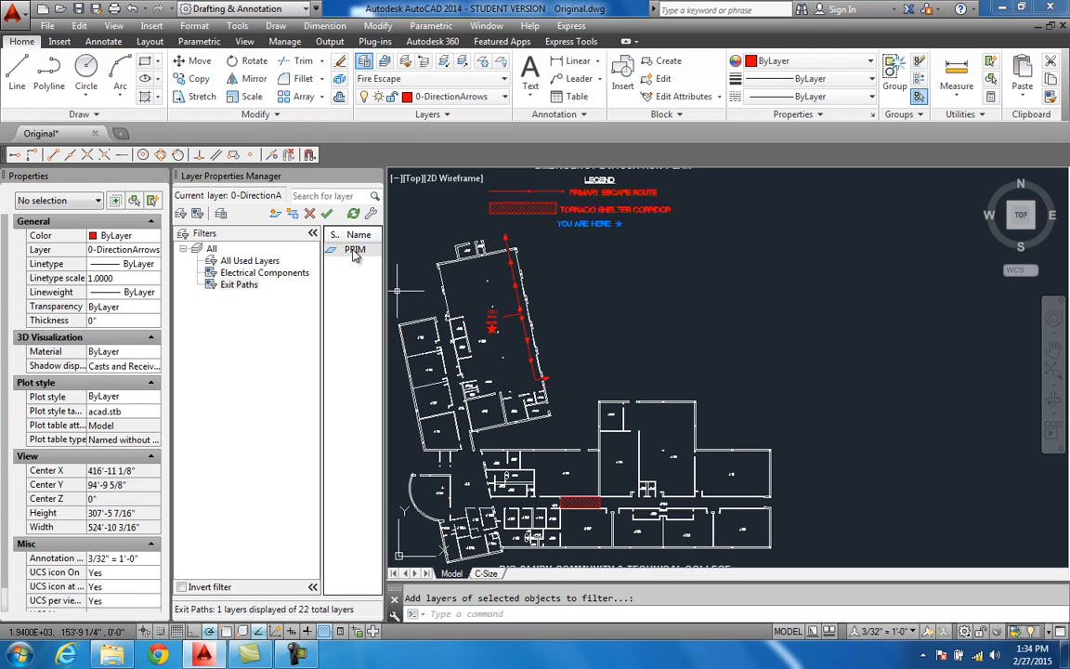
pyautogui.click(293, 317)
pyautogui.click(354, 251)
# Check which layers can be made current under the Exit Paths filter.
pyautogui.scroll(-2, 541, 316)
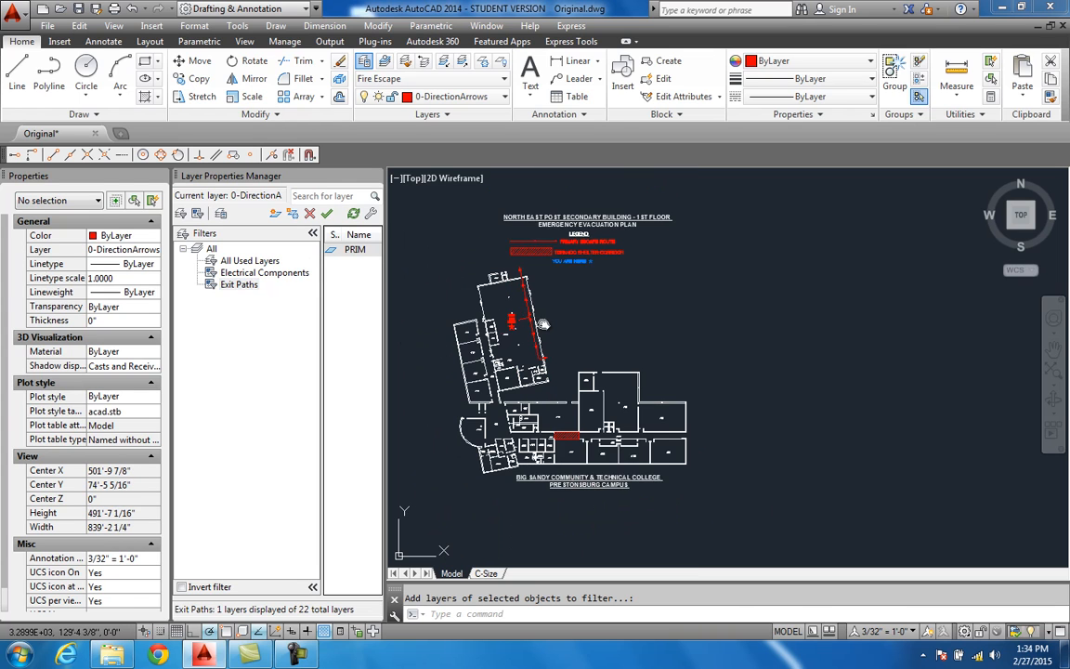
pyautogui.moveTo(543, 324); pyautogui.dragTo(530, 326, button='middle')
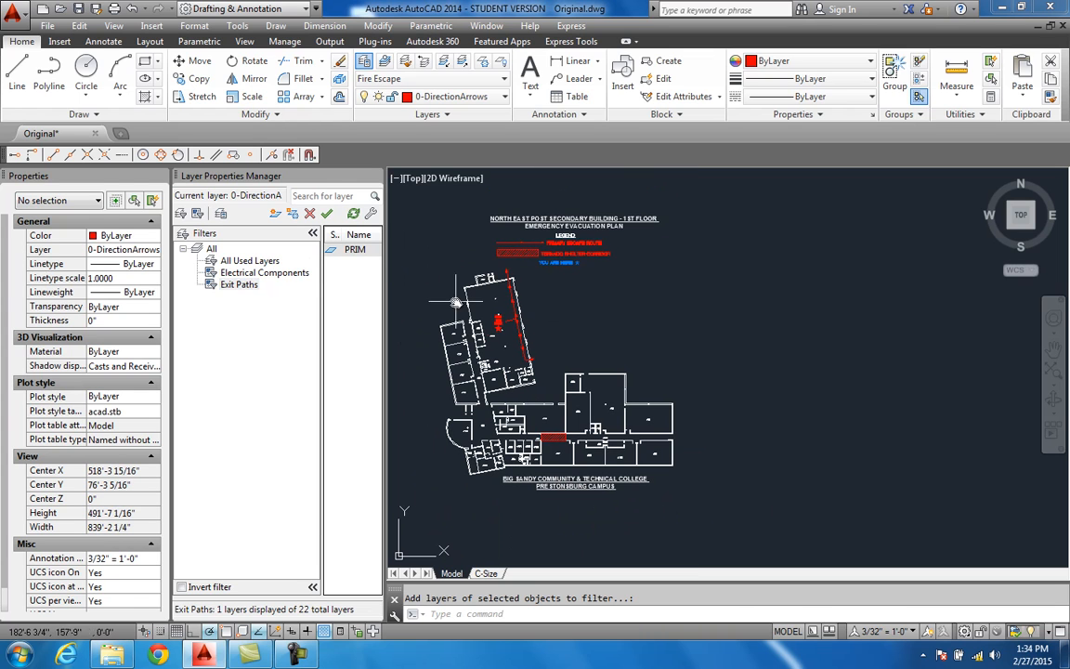
pyautogui.click(458, 82)
pyautogui.click(436, 101)
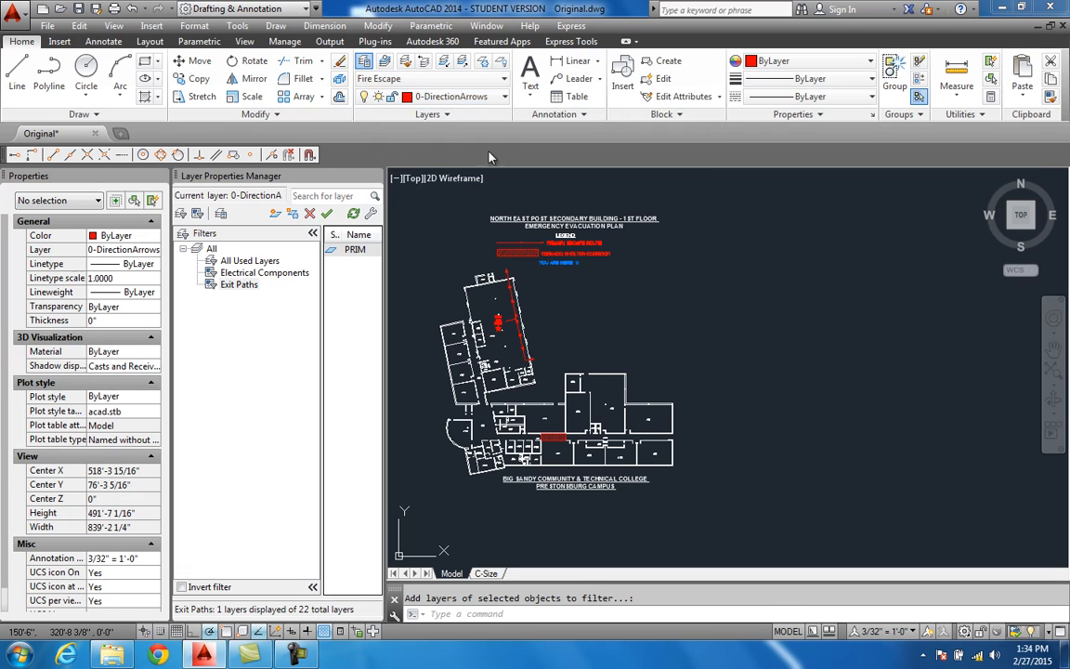
pyautogui.click(482, 97)
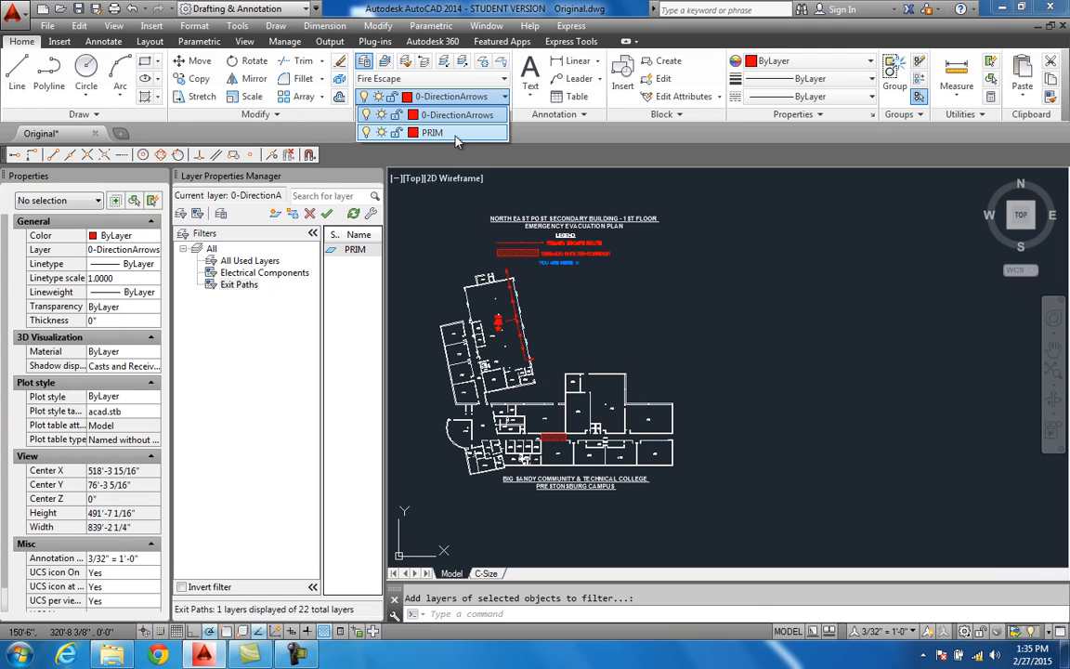
pyautogui.click(276, 301)
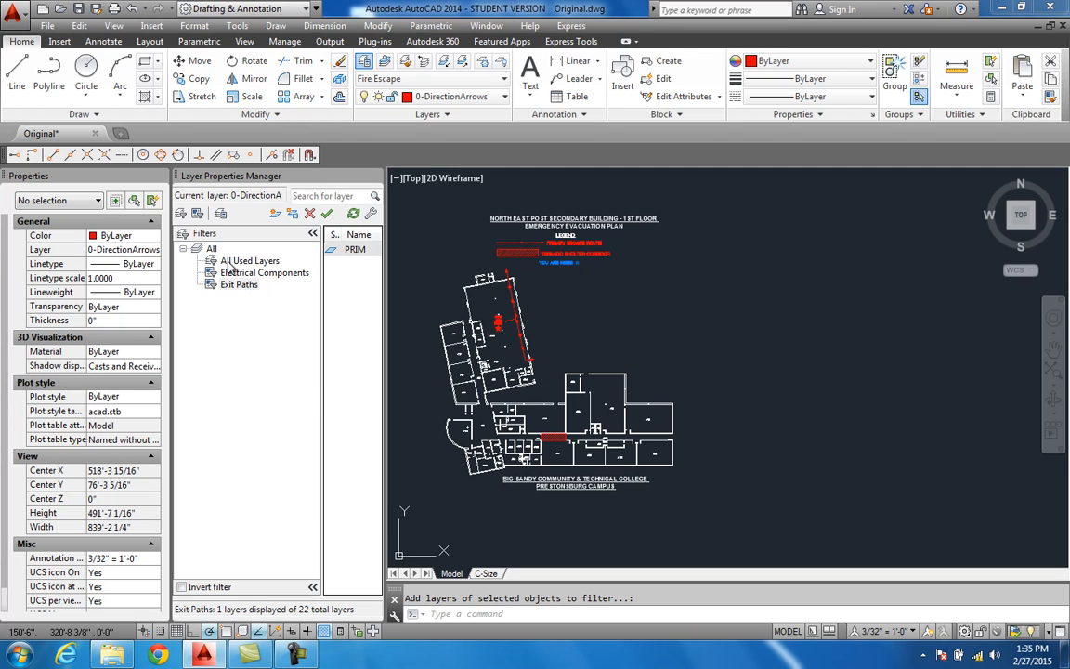
# Compare the current-layer choices under the All Used Layers filter with those under the Exit Paths filter.
pyautogui.click(232, 262)
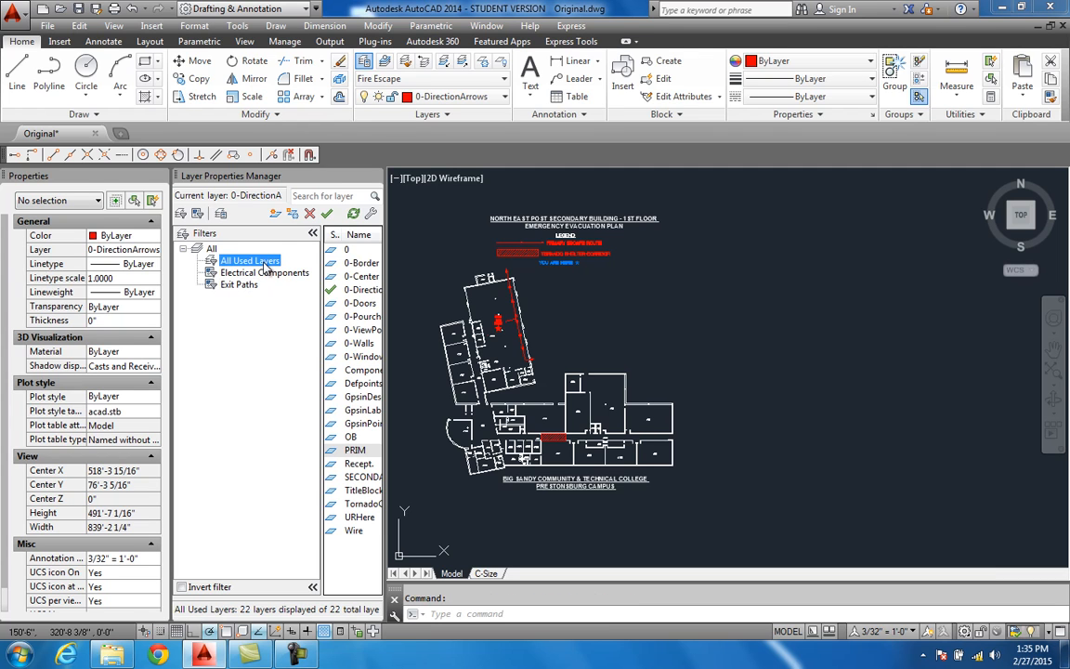
pyautogui.click(415, 98)
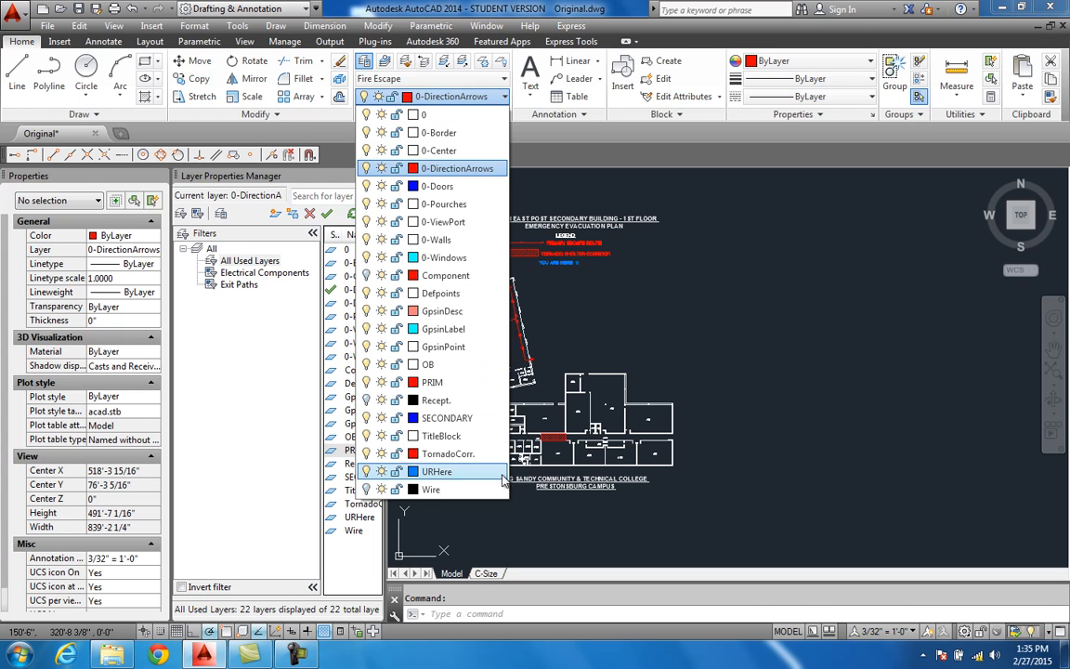
pyautogui.click(244, 286)
pyautogui.click(239, 284)
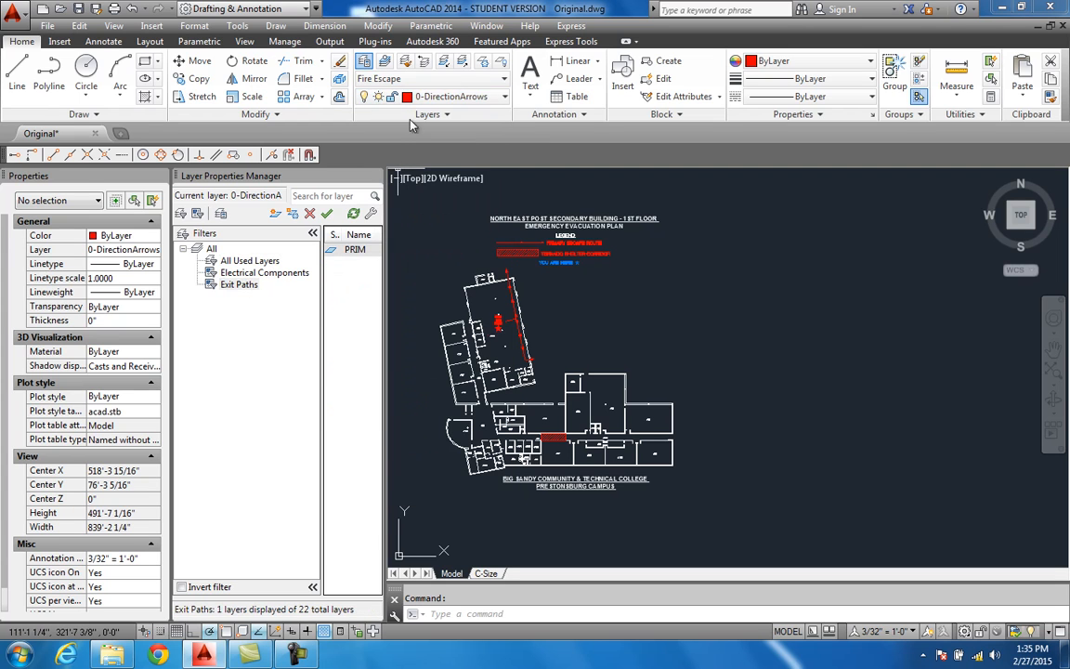
pyautogui.click(443, 98)
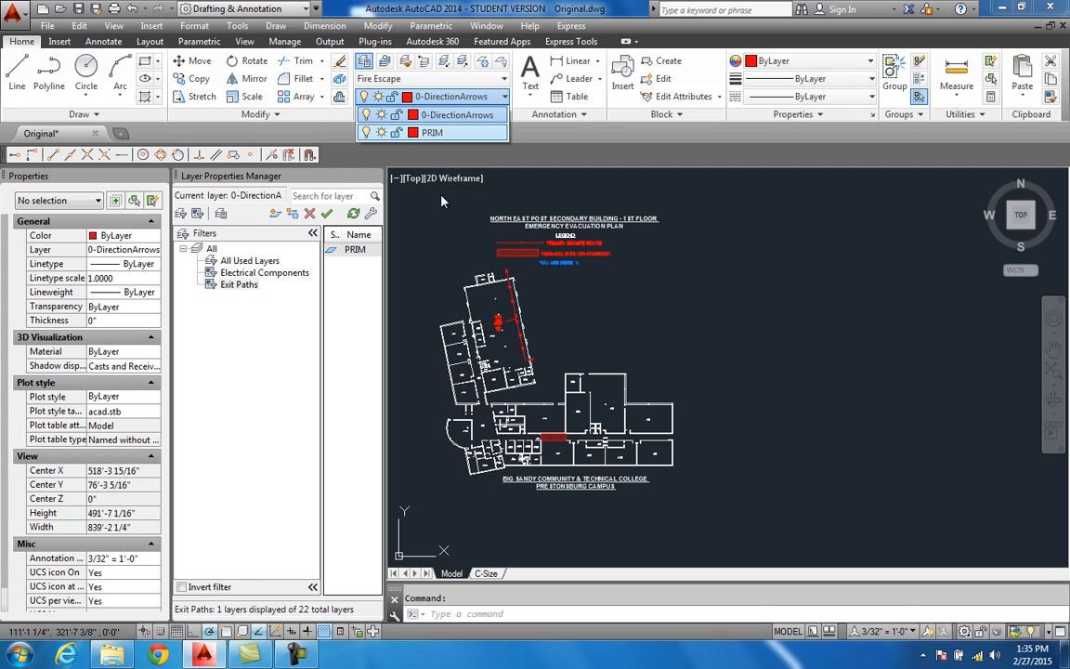
# List the layers with the All Used Layers filter and open the list of saved layer states.
pyautogui.click(249, 261)
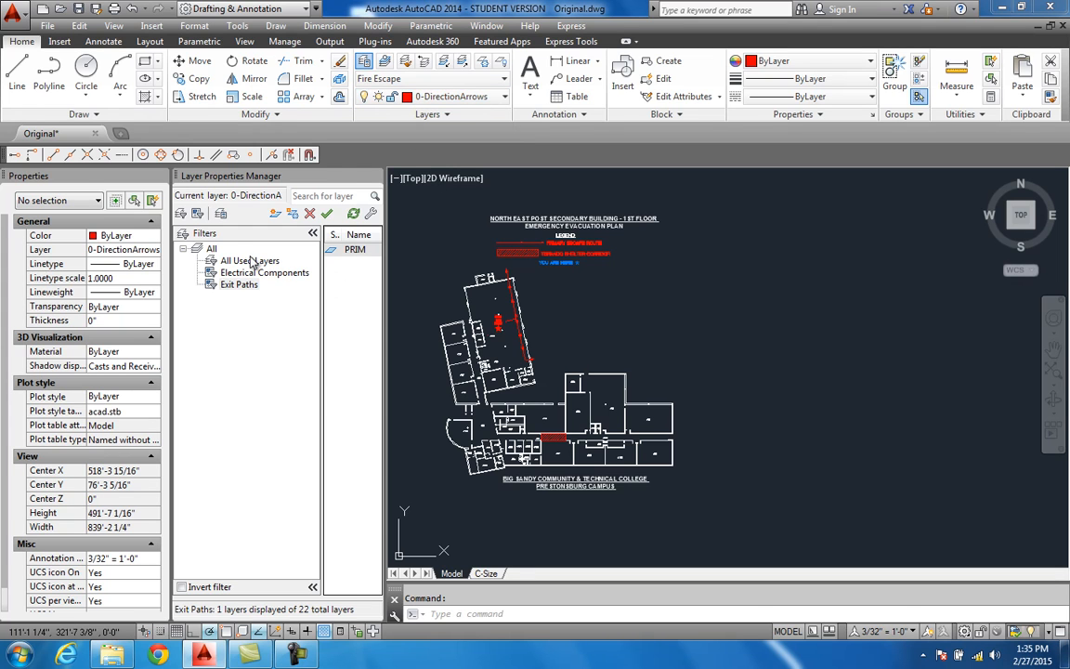
pyautogui.click(249, 261)
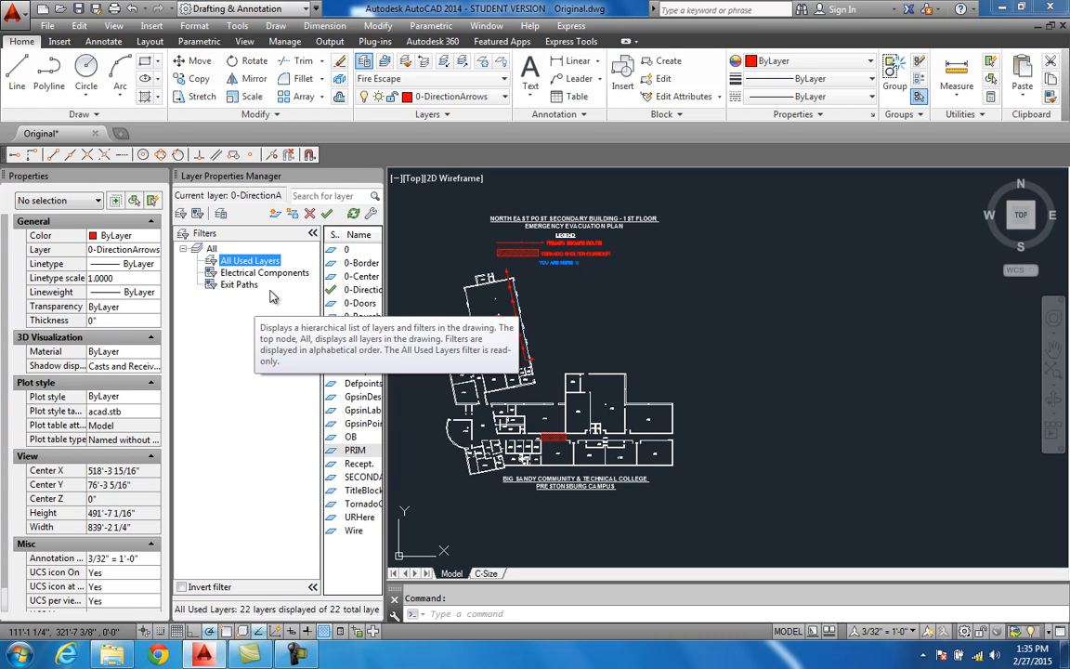
pyautogui.click(476, 80)
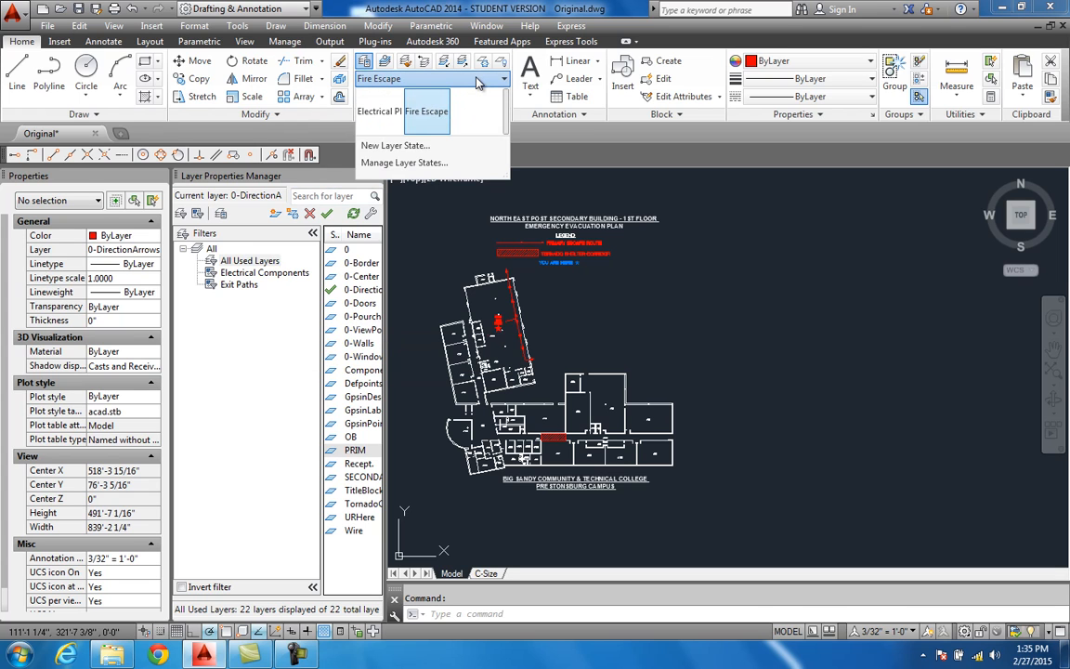